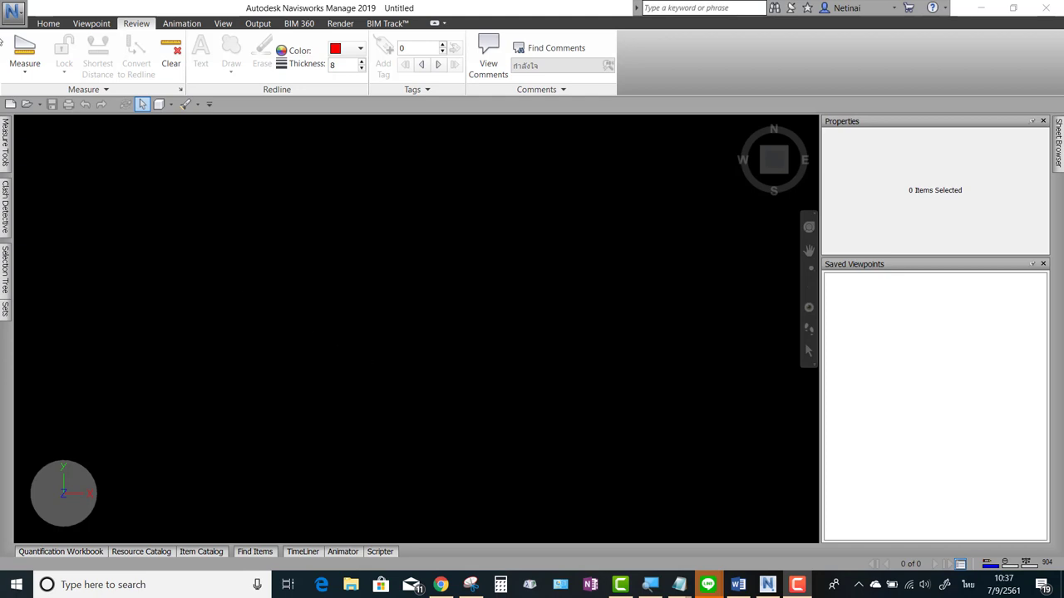
Open Autodesk_Hospital_Sample.nwf from the Quantification folder of the installed sample files
{"action": "left_click", "coordinate": [18, 12]}
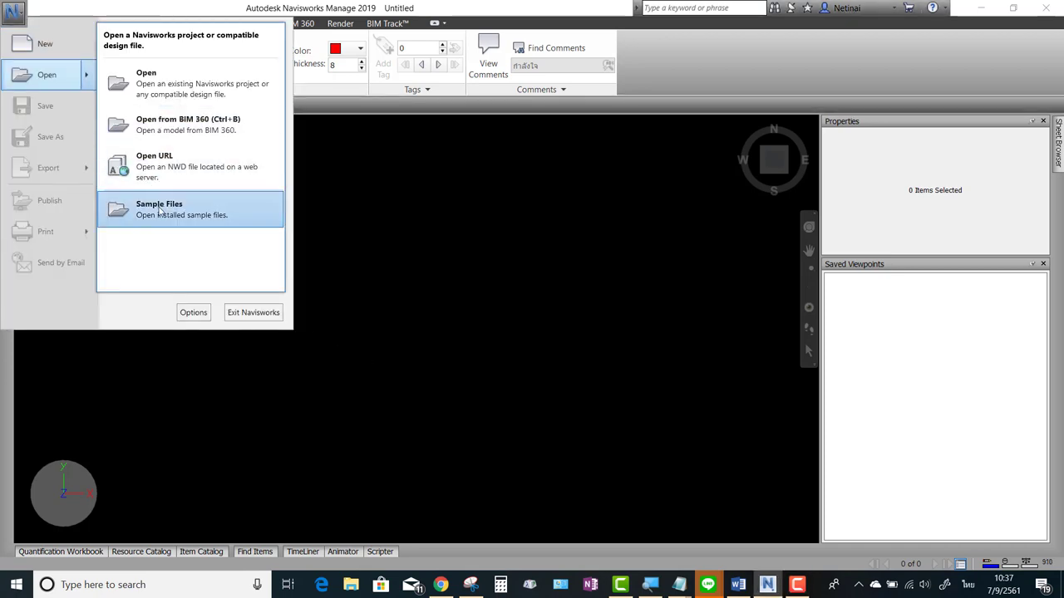
{"action": "left_click", "coordinate": [166, 208]}
{"action": "double_click", "coordinate": [449, 288]}
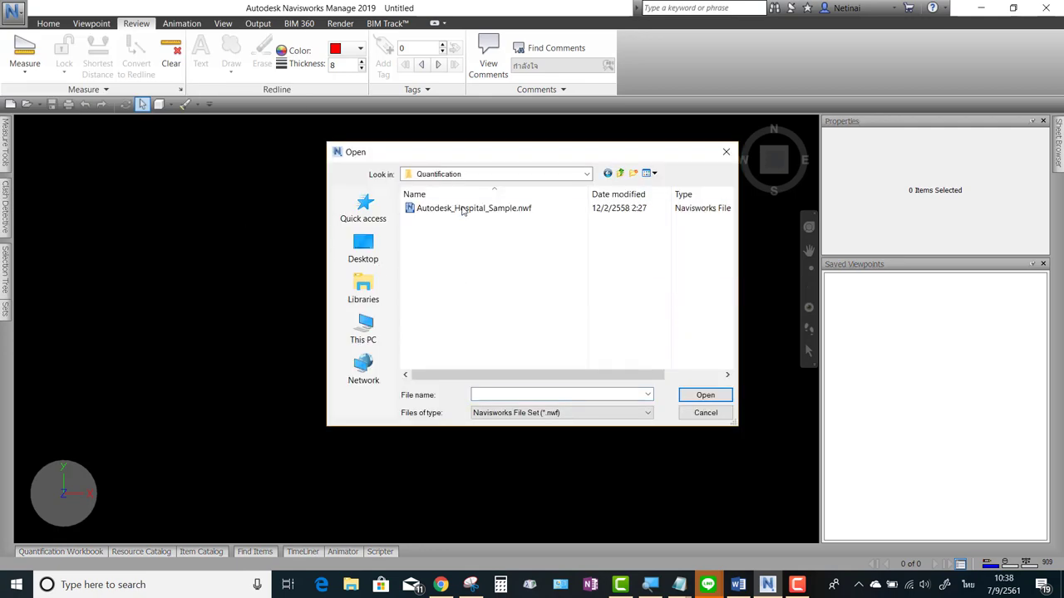
{"action": "left_click", "coordinate": [475, 211]}
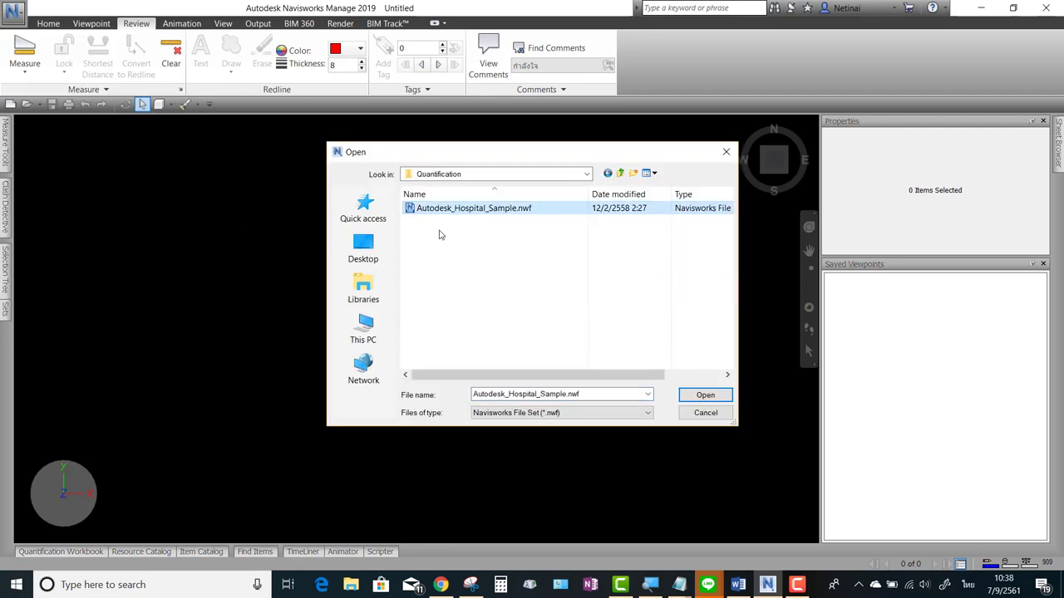
{"action": "left_click", "coordinate": [702, 393]}
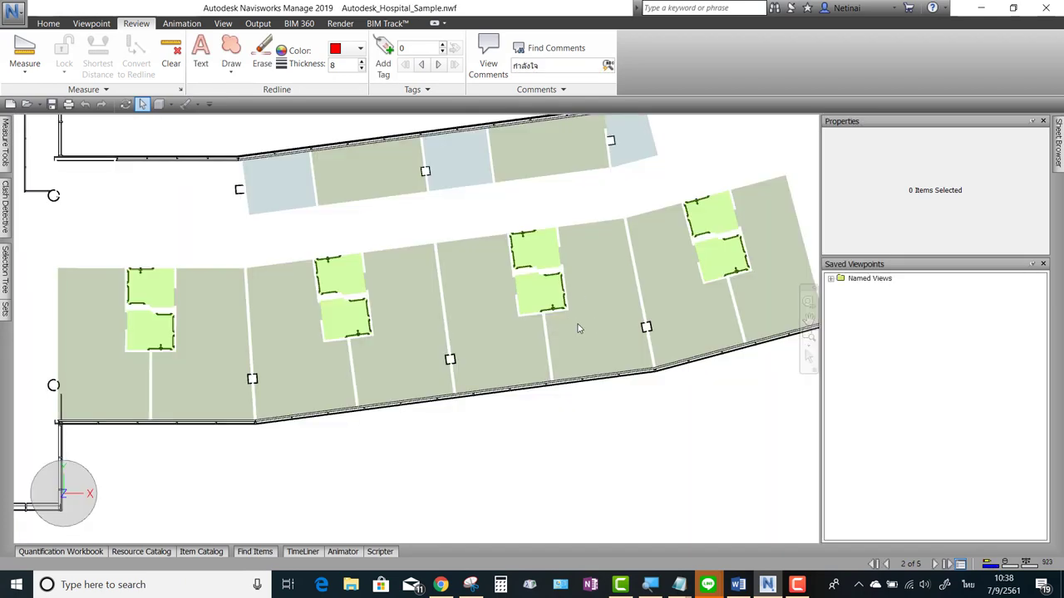
Zoom out to the full A101 sheet, then zoom in on the patient rooms with paired toilets
{"action": "scroll", "coordinate": [653, 333], "scroll_direction": "down", "scroll_amount": 2}
{"action": "scroll", "coordinate": [573, 357], "scroll_direction": "down", "scroll_amount": 2}
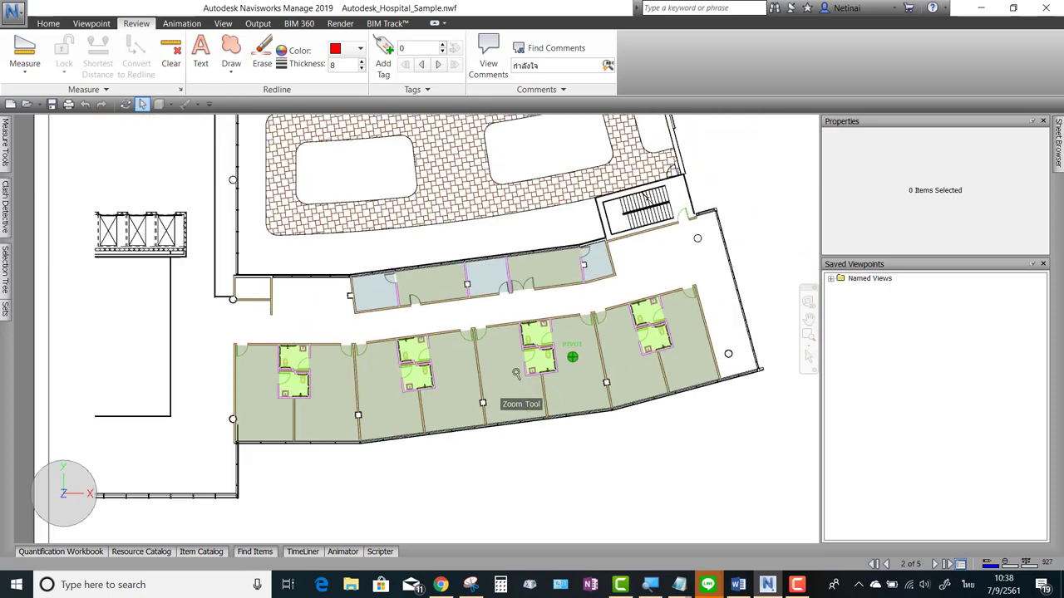
{"action": "scroll", "coordinate": [715, 258], "scroll_direction": "down", "scroll_amount": 2}
{"action": "scroll", "coordinate": [708, 347], "scroll_direction": "down", "scroll_amount": 1}
{"action": "scroll", "coordinate": [707, 347], "scroll_direction": "up", "scroll_amount": 1}
{"action": "scroll", "coordinate": [637, 373], "scroll_direction": "up", "scroll_amount": 2}
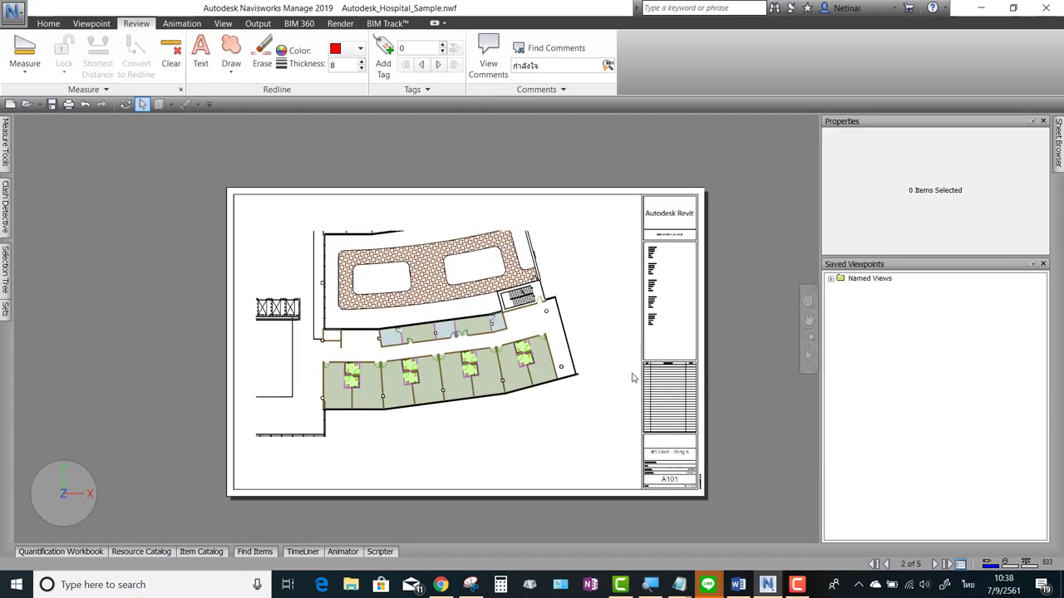
{"action": "scroll", "coordinate": [631, 371], "scroll_direction": "up", "scroll_amount": 1}
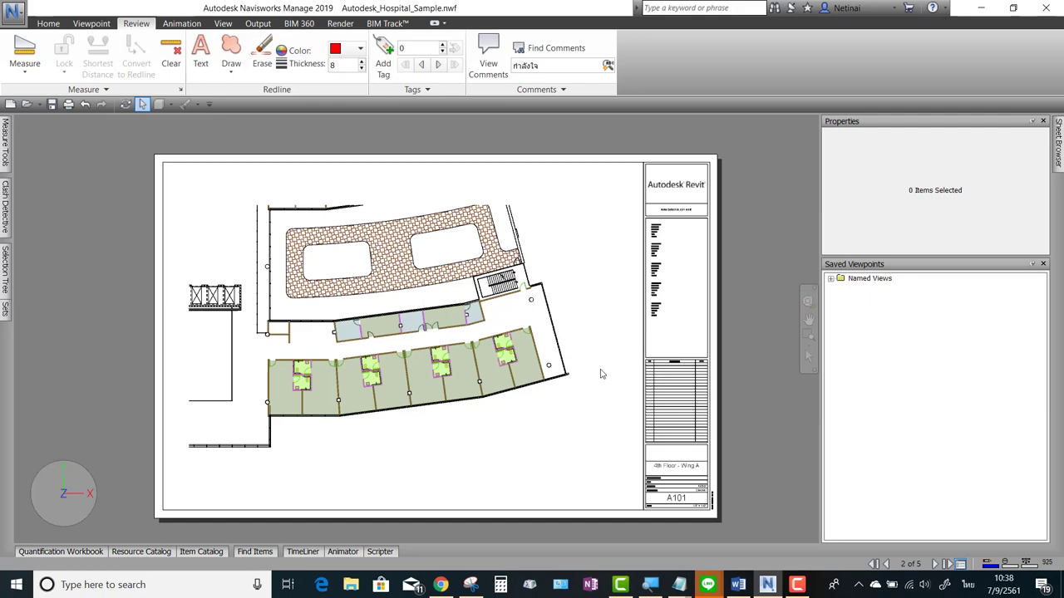
{"action": "scroll", "coordinate": [351, 278], "scroll_direction": "up", "scroll_amount": 2}
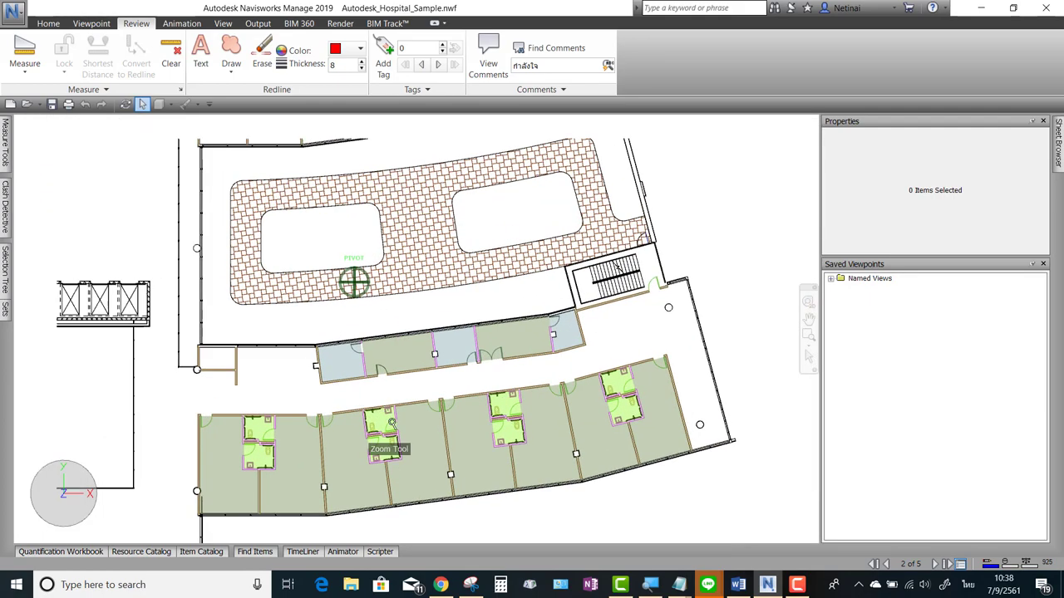
{"action": "scroll", "coordinate": [433, 243], "scroll_direction": "up", "scroll_amount": 1}
{"action": "scroll", "coordinate": [404, 375], "scroll_direction": "up", "scroll_amount": 1}
{"action": "scroll", "coordinate": [404, 388], "scroll_direction": "up", "scroll_amount": 1}
{"action": "scroll", "coordinate": [375, 373], "scroll_direction": "up", "scroll_amount": 1}
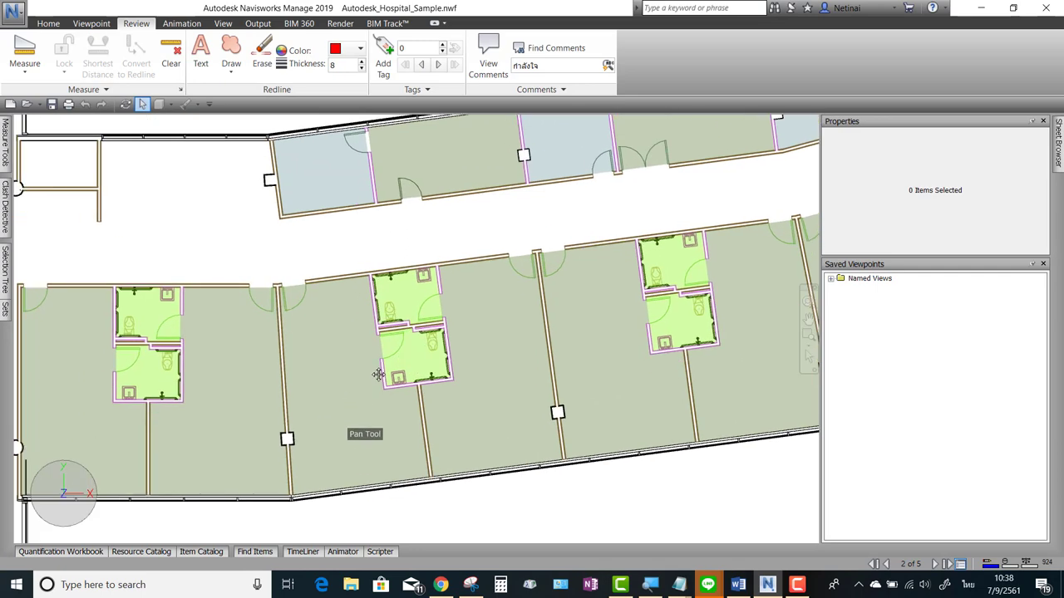
Measure a patient room's floor area by tracing its corners, giving 34.51 m²
{"action": "left_click", "coordinate": [25, 67]}
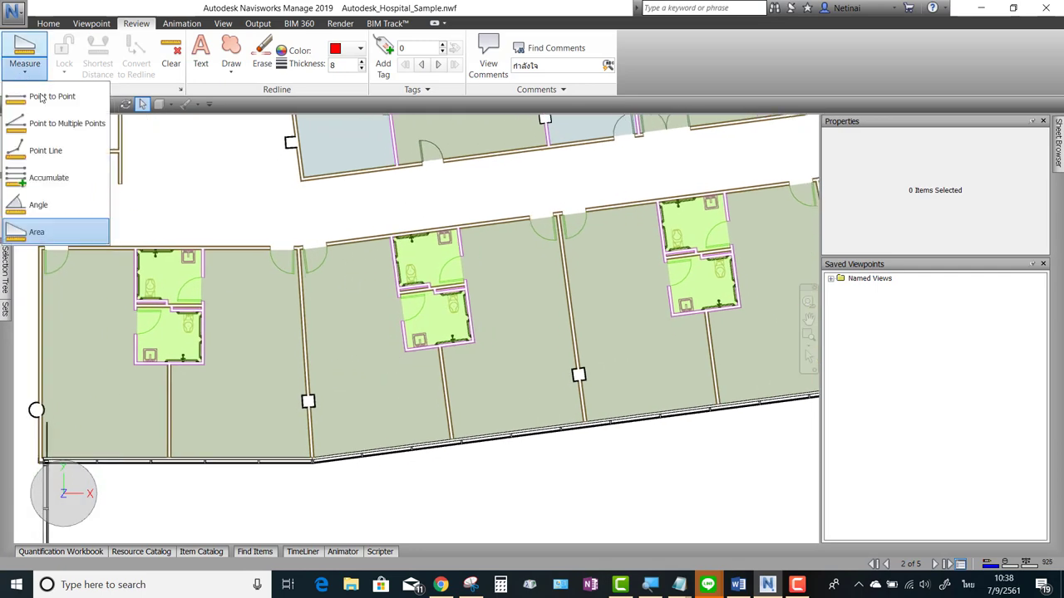
{"action": "left_click", "coordinate": [51, 239]}
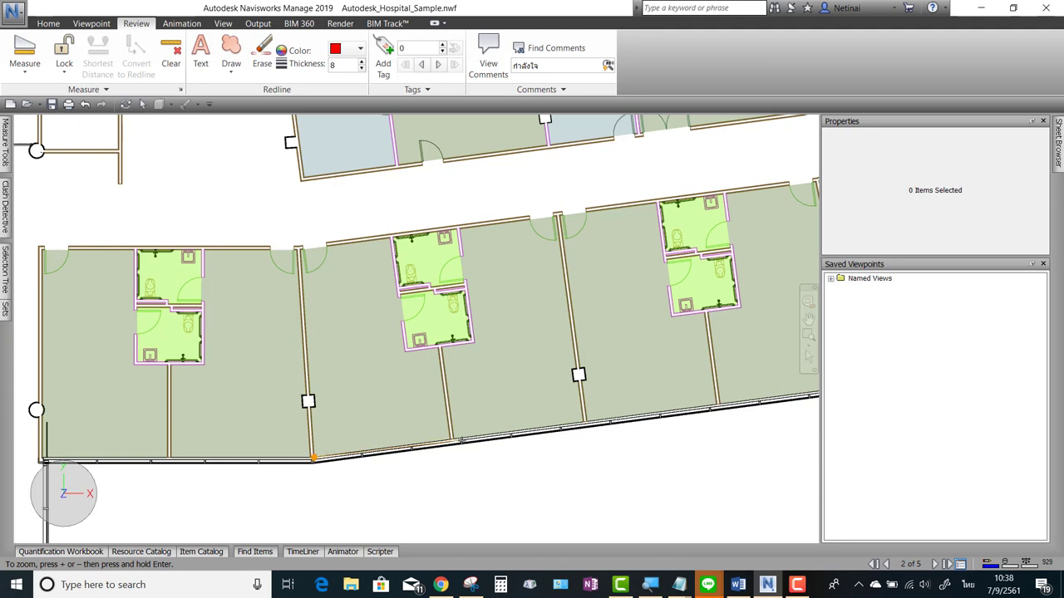
{"action": "left_click", "coordinate": [435, 348]}
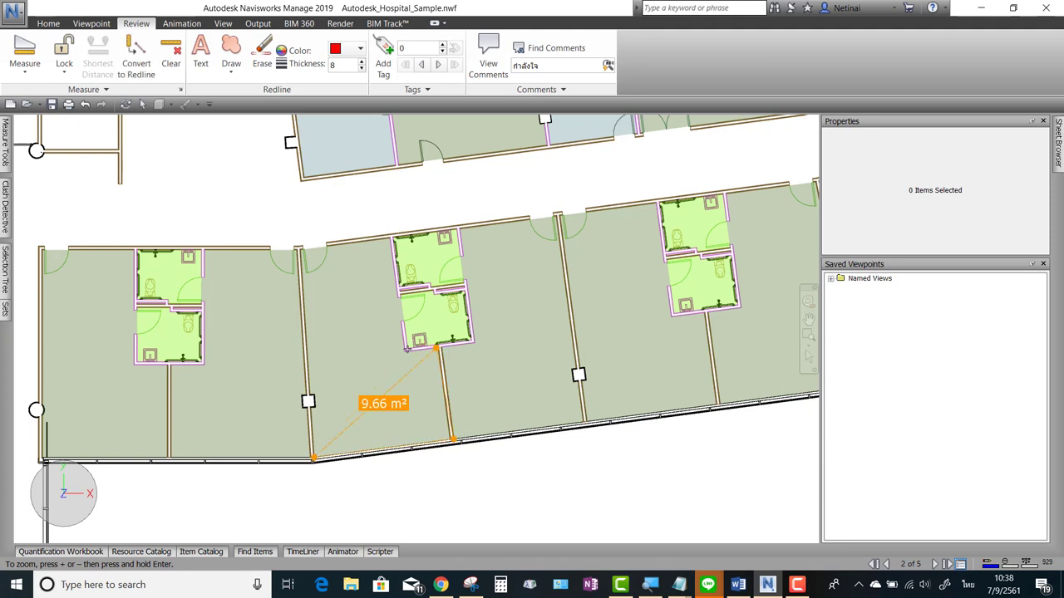
{"action": "left_click", "coordinate": [404, 351]}
{"action": "left_click", "coordinate": [387, 238]}
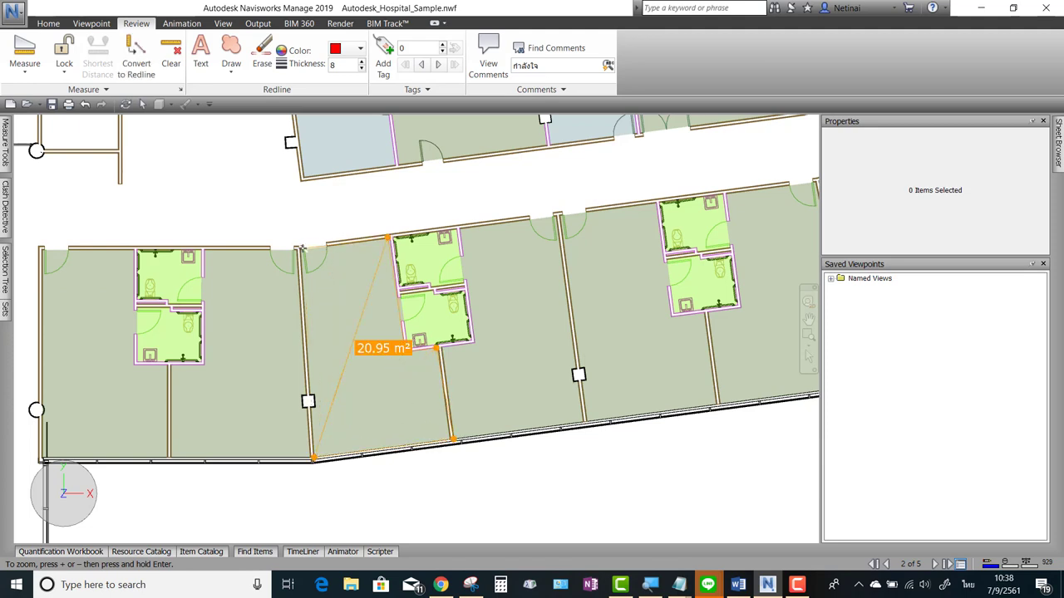
{"action": "left_click", "coordinate": [299, 249]}
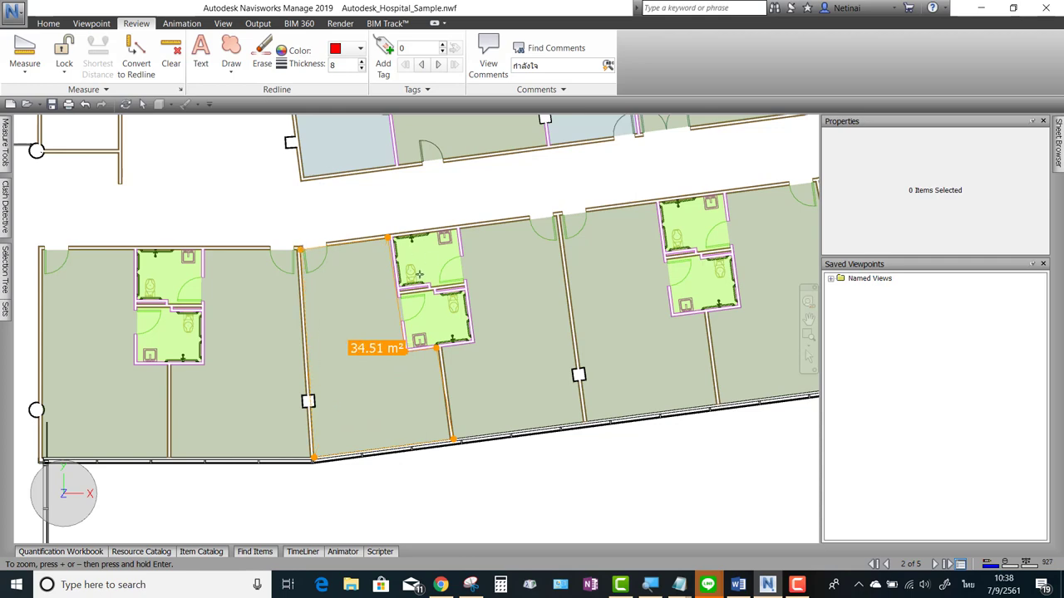
Clear the area measurement and zoom out to the whole sheet
{"action": "left_click", "coordinate": [170, 54]}
{"action": "scroll", "coordinate": [440, 280], "scroll_direction": "down", "scroll_amount": 1}
{"action": "scroll", "coordinate": [443, 279], "scroll_direction": "down", "scroll_amount": 1}
{"action": "scroll", "coordinate": [443, 280], "scroll_direction": "down", "scroll_amount": 1}
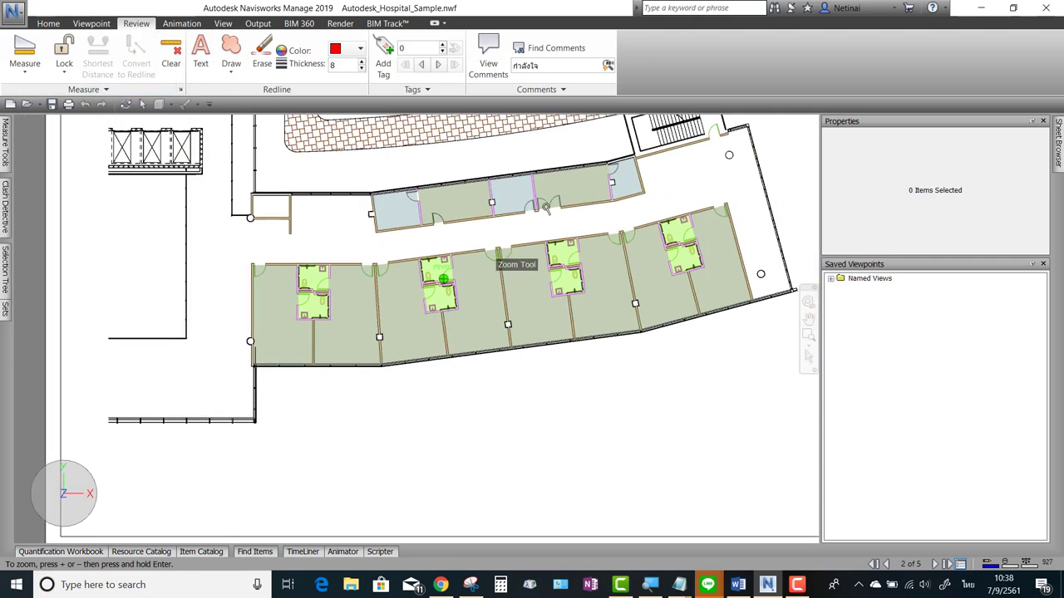
{"action": "scroll", "coordinate": [449, 279], "scroll_direction": "down", "scroll_amount": 1}
{"action": "scroll", "coordinate": [499, 280], "scroll_direction": "down", "scroll_amount": 1}
{"action": "scroll", "coordinate": [507, 279], "scroll_direction": "down", "scroll_amount": 1}
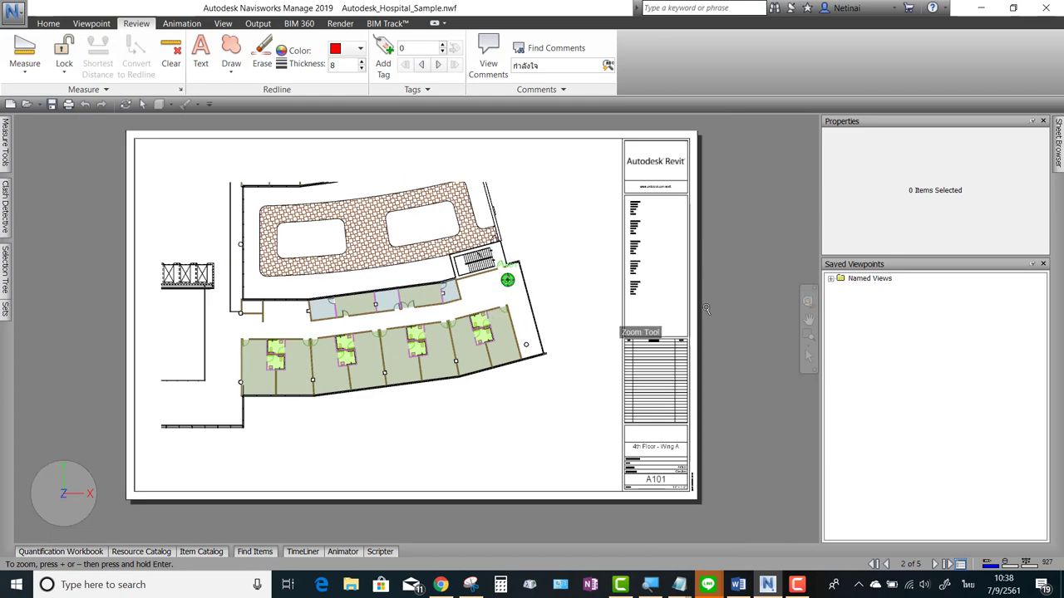
Switch to sheet A103 First Floor Plan via the docked Sheet Browser, then load A106 - Elevation
{"action": "left_click", "coordinate": [963, 565]}
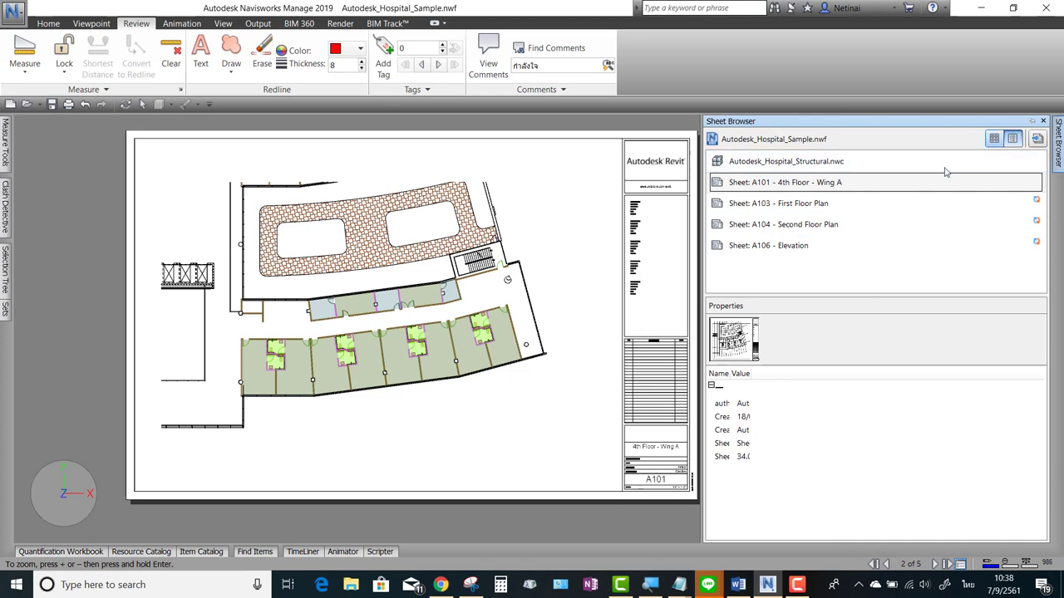
{"action": "double_click", "coordinate": [792, 207]}
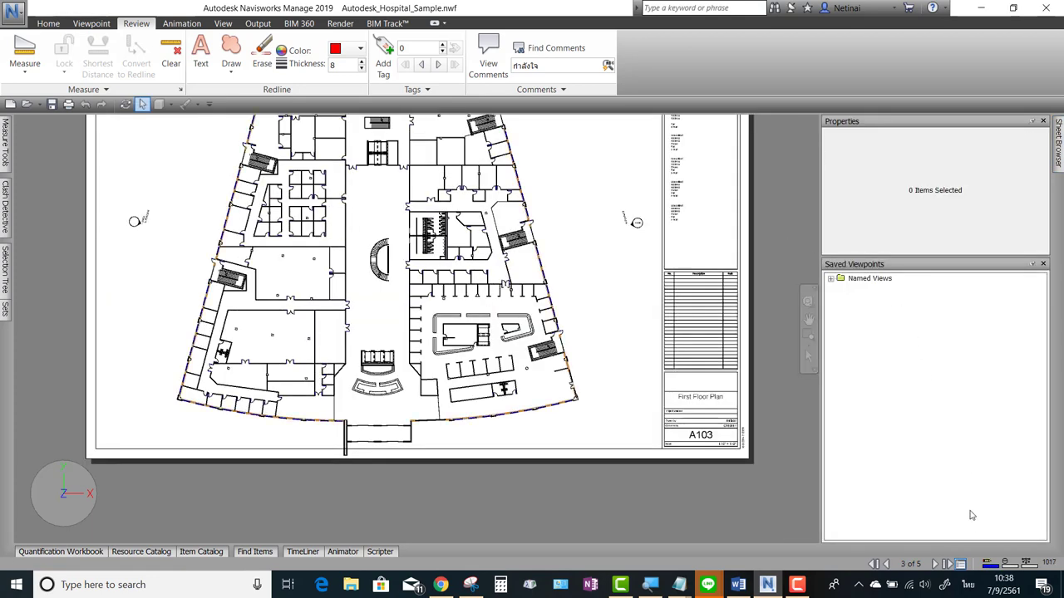
{"action": "left_click", "coordinate": [960, 564]}
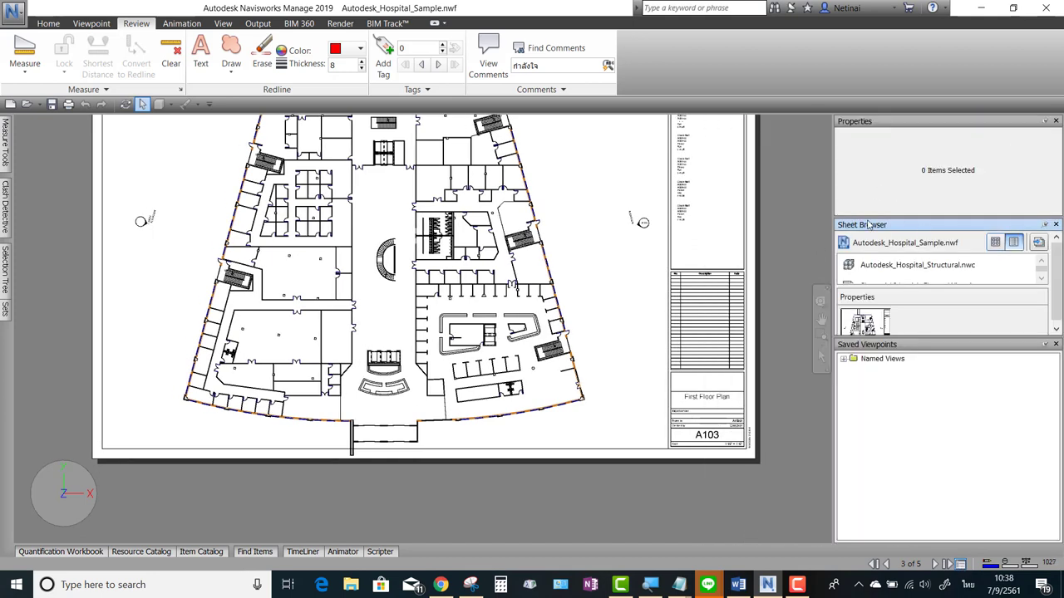
{"action": "left_click", "coordinate": [1044, 345]}
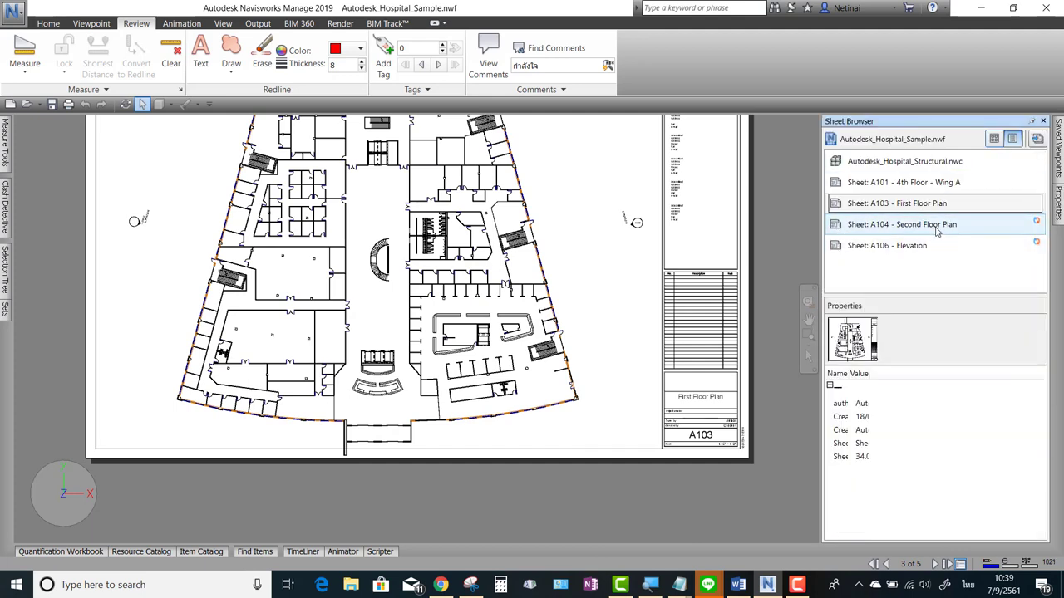
{"action": "left_click", "coordinate": [916, 247]}
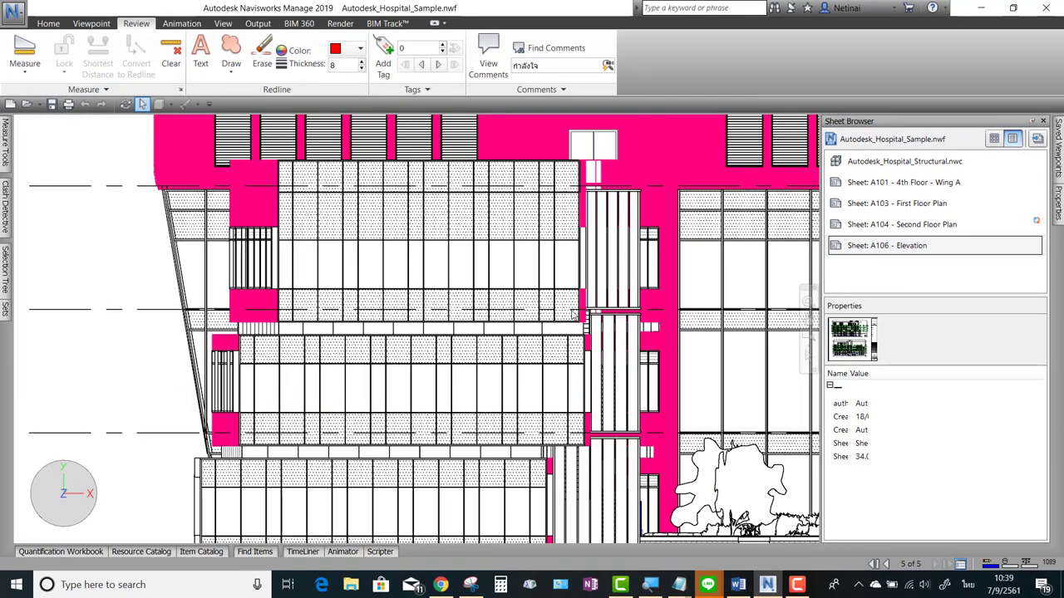
Pan to the lower floors, select the brick wall and inspect its properties
{"action": "middle_click_drag", "start_coordinate": [571, 314], "coordinate": [458, 316]}
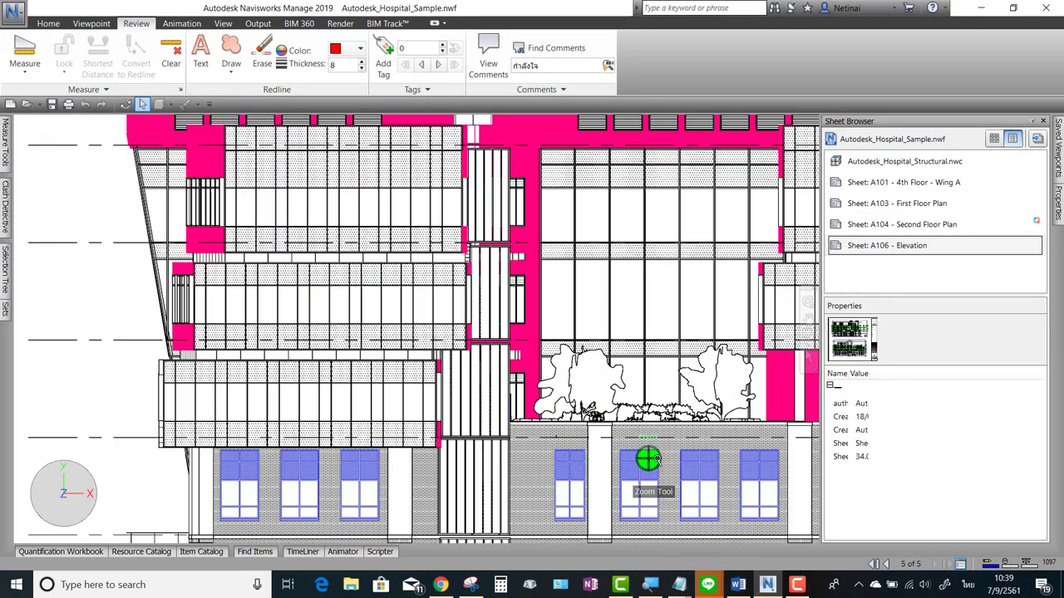
{"action": "middle_click_drag", "start_coordinate": [640, 458], "coordinate": [546, 287]}
{"action": "scroll", "coordinate": [494, 367], "scroll_direction": "up", "scroll_amount": 2}
{"action": "left_click", "coordinate": [401, 361]}
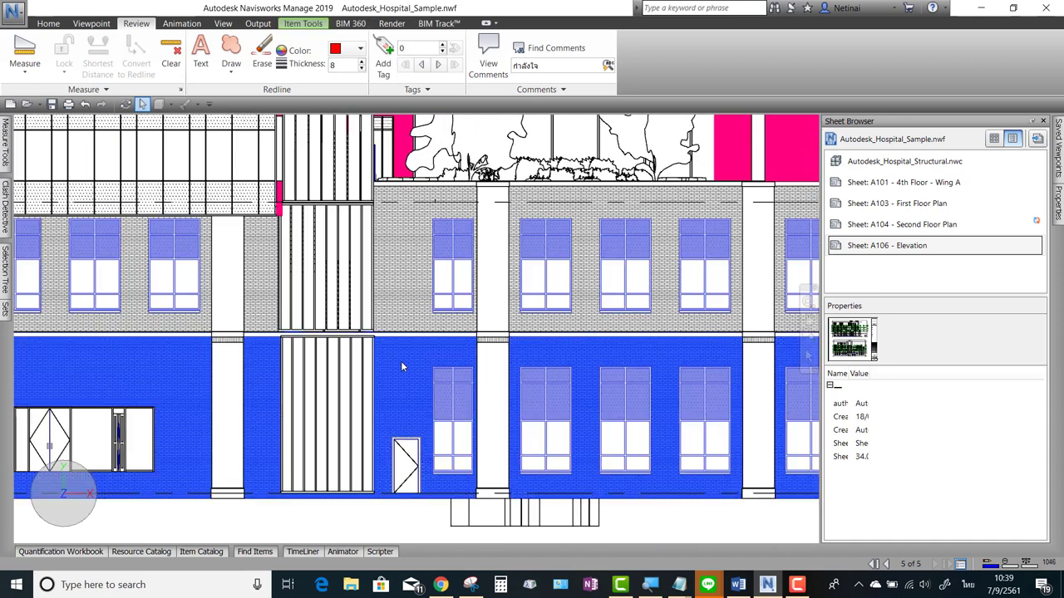
{"action": "left_click", "coordinate": [1058, 199]}
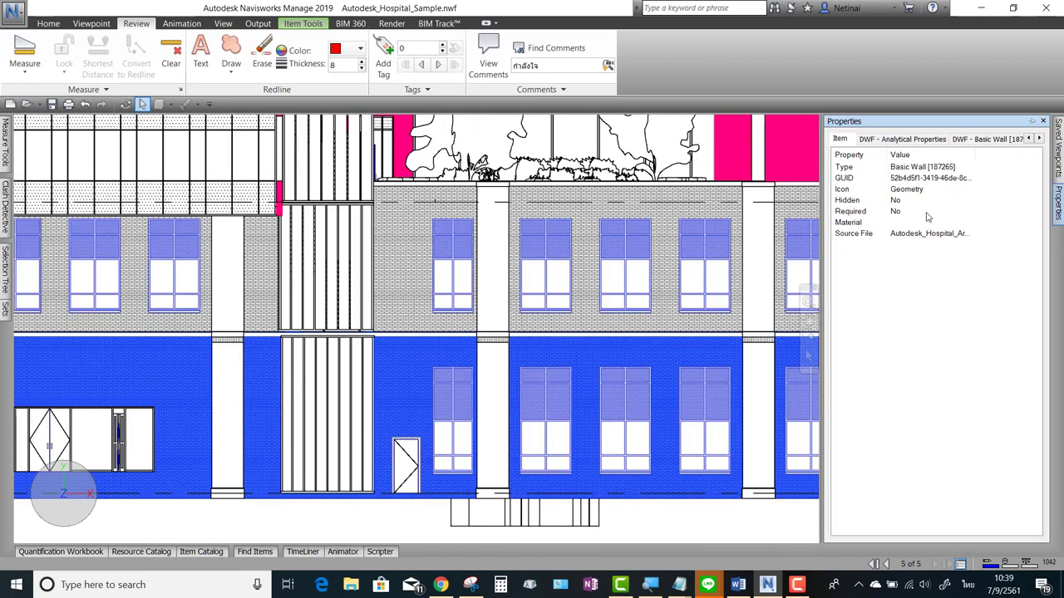
{"action": "left_click", "coordinate": [1038, 139]}
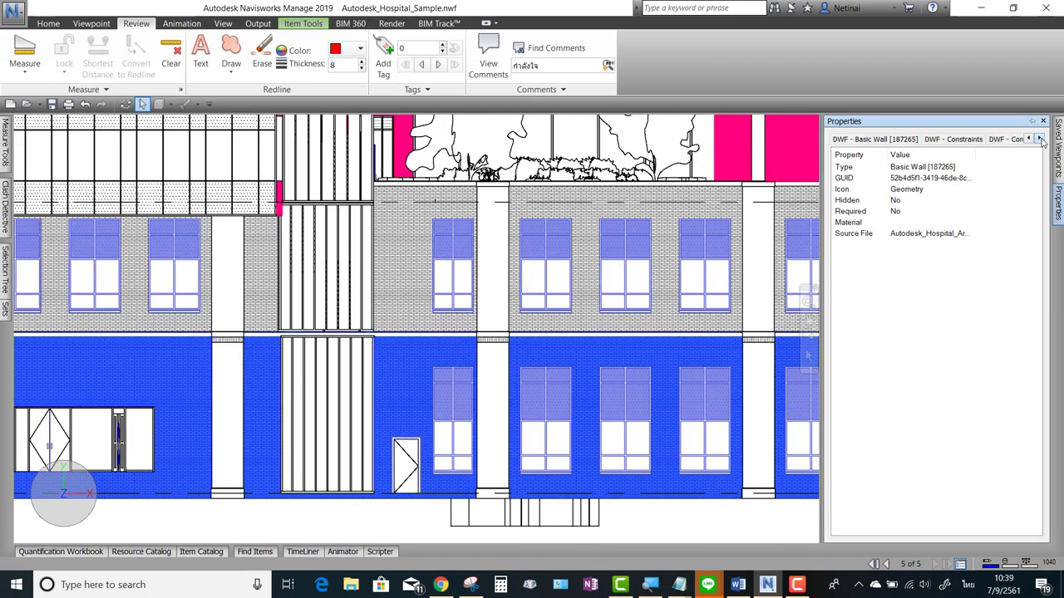
{"action": "left_click", "coordinate": [1038, 139]}
{"action": "left_click", "coordinate": [1039, 139]}
{"action": "left_click", "coordinate": [1039, 139]}
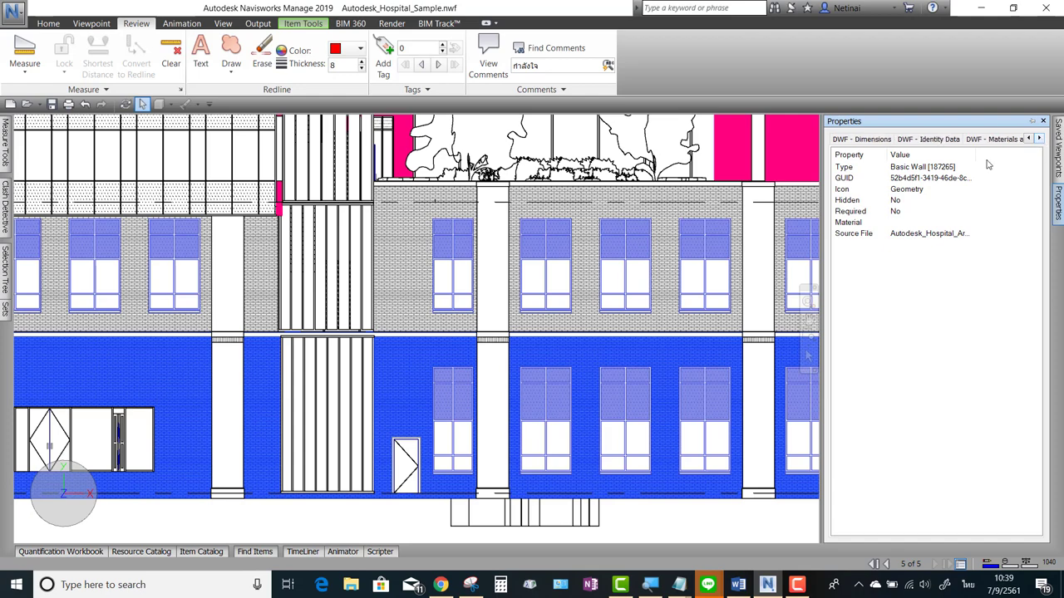
{"action": "left_click", "coordinate": [559, 270]}
Select a window's upper pane, then clear the selection
{"action": "left_click", "coordinate": [557, 261]}
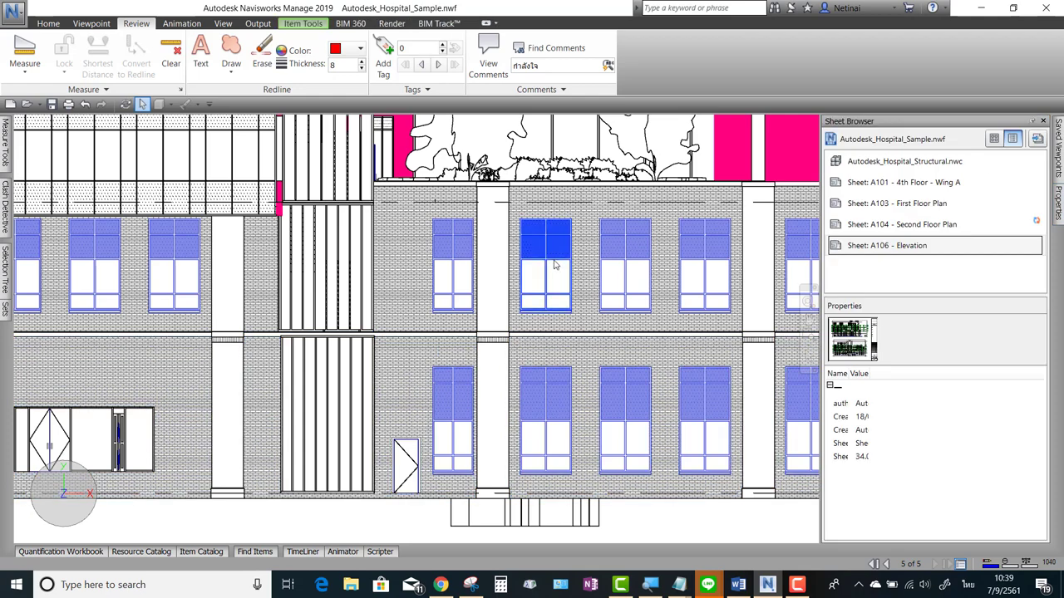
{"action": "scroll", "coordinate": [454, 296], "scroll_direction": "down", "scroll_amount": 2}
{"action": "scroll", "coordinate": [455, 297], "scroll_direction": "down", "scroll_amount": 2}
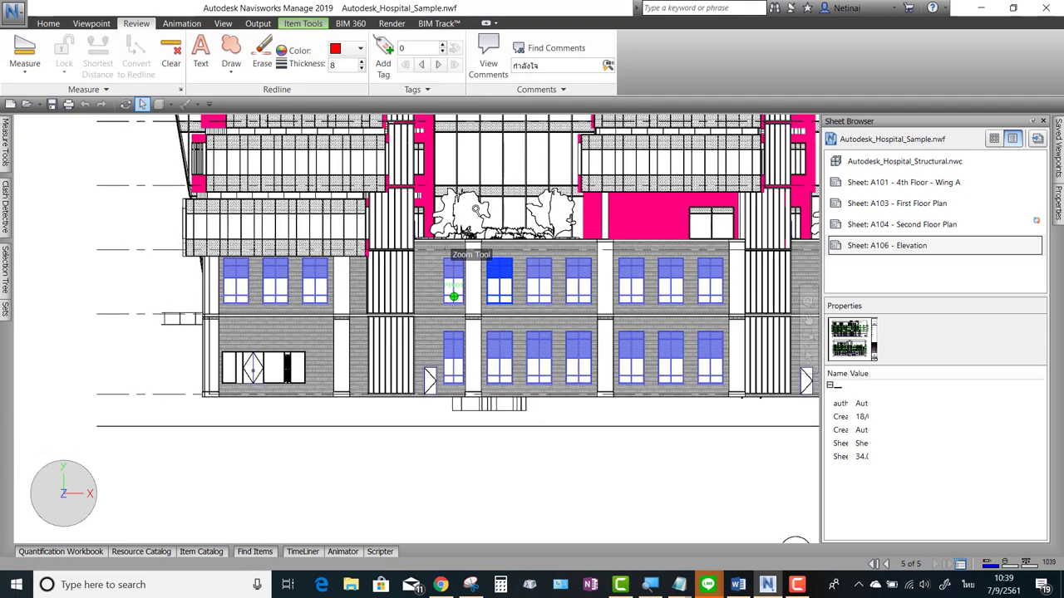
{"action": "key", "text": "Escape"}
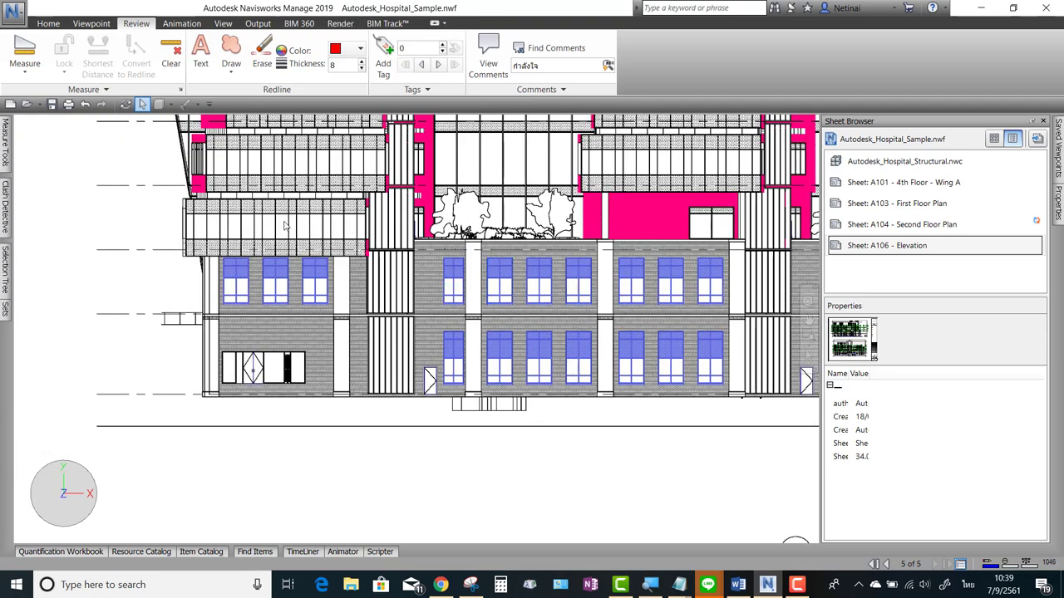
{"action": "scroll", "coordinate": [284, 225], "scroll_direction": "up", "scroll_amount": 3}
{"action": "scroll", "coordinate": [285, 226], "scroll_direction": "up", "scroll_amount": 2}
Select the ground-floor brick wall and centre it in the elevation view
{"action": "left_click", "coordinate": [522, 376]}
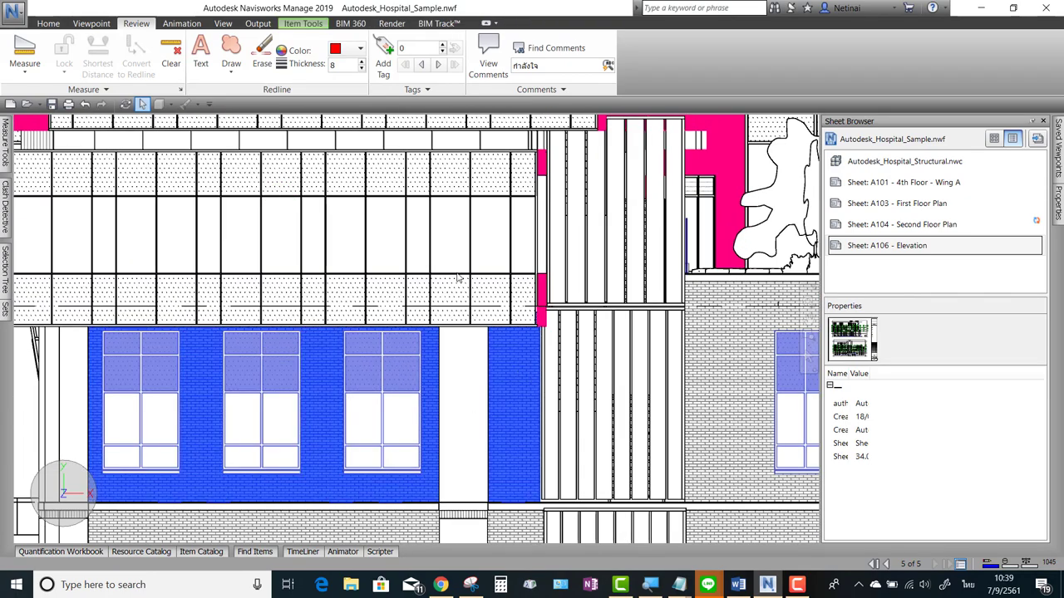
{"action": "left_click", "coordinate": [467, 279]}
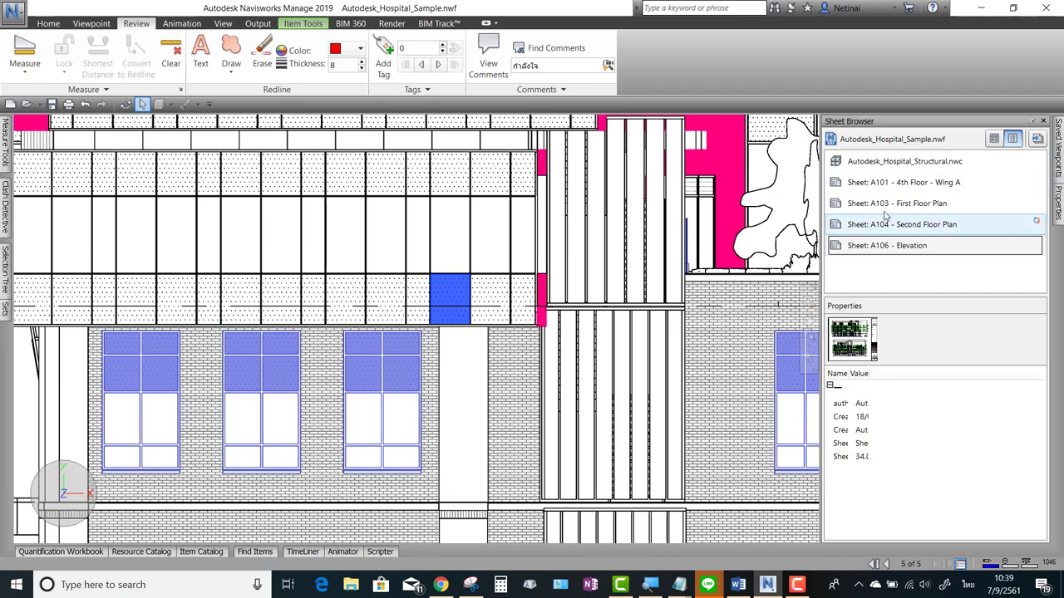
{"action": "scroll", "coordinate": [391, 311], "scroll_direction": "down", "scroll_amount": 1}
{"action": "scroll", "coordinate": [391, 311], "scroll_direction": "down", "scroll_amount": 2}
{"action": "scroll", "coordinate": [430, 312], "scroll_direction": "down", "scroll_amount": 1}
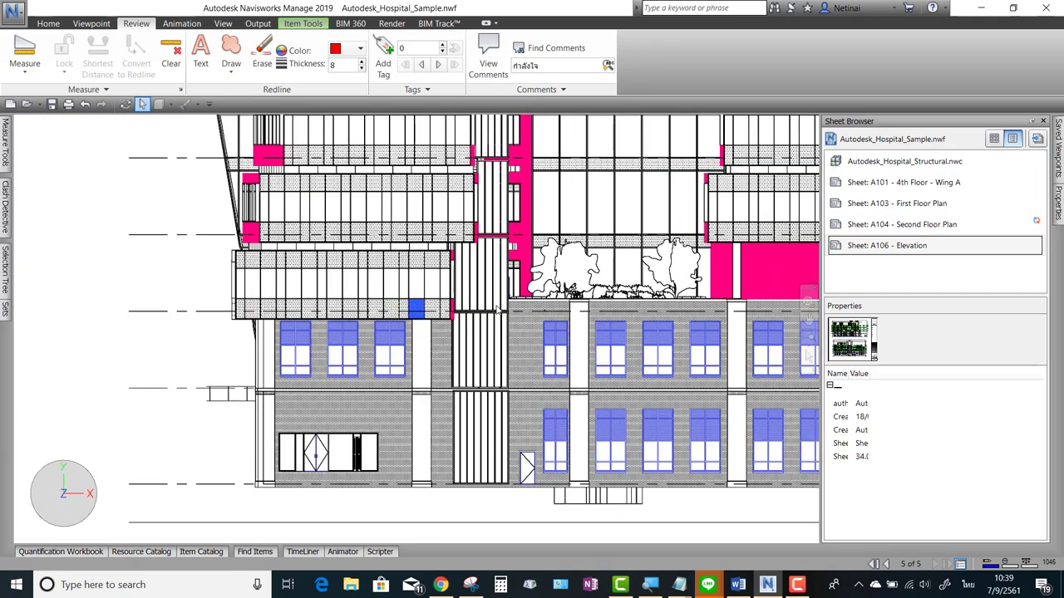
{"action": "mouse_move", "coordinate": [645, 344]}
{"action": "middle_mouse_down"}
{"action": "mouse_move", "coordinate": [513, 282]}
{"action": "mouse_move", "coordinate": [422, 295]}
{"action": "middle_mouse_up"}
{"action": "scroll", "coordinate": [235, 262], "scroll_direction": "up", "scroll_amount": 1}
{"action": "scroll", "coordinate": [228, 255], "scroll_direction": "up", "scroll_amount": 1}
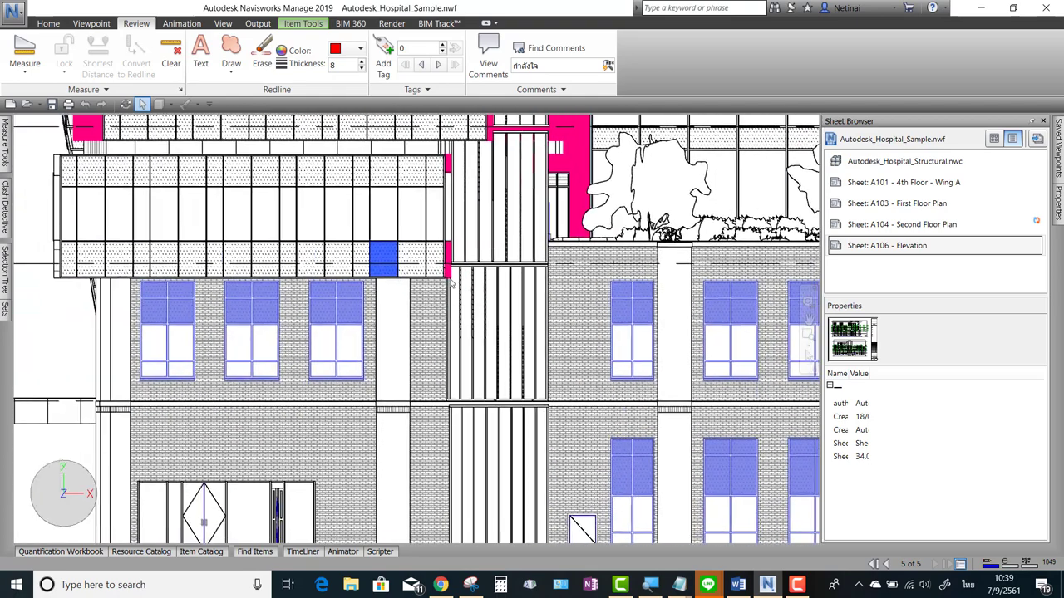
{"action": "scroll", "coordinate": [368, 264], "scroll_direction": "up", "scroll_amount": 1}
{"action": "scroll", "coordinate": [399, 373], "scroll_direction": "up", "scroll_amount": 1}
{"action": "left_click", "coordinate": [395, 413]}
{"action": "middle_click_drag", "start_coordinate": [396, 413], "coordinate": [455, 302]}
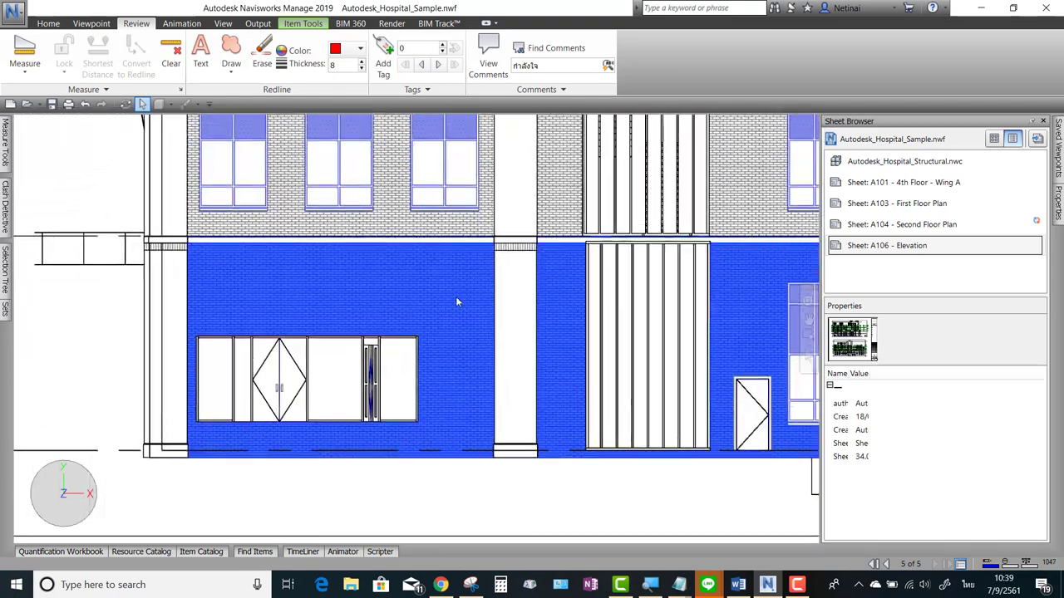
{"action": "scroll", "coordinate": [389, 300], "scroll_direction": "up", "scroll_amount": 1}
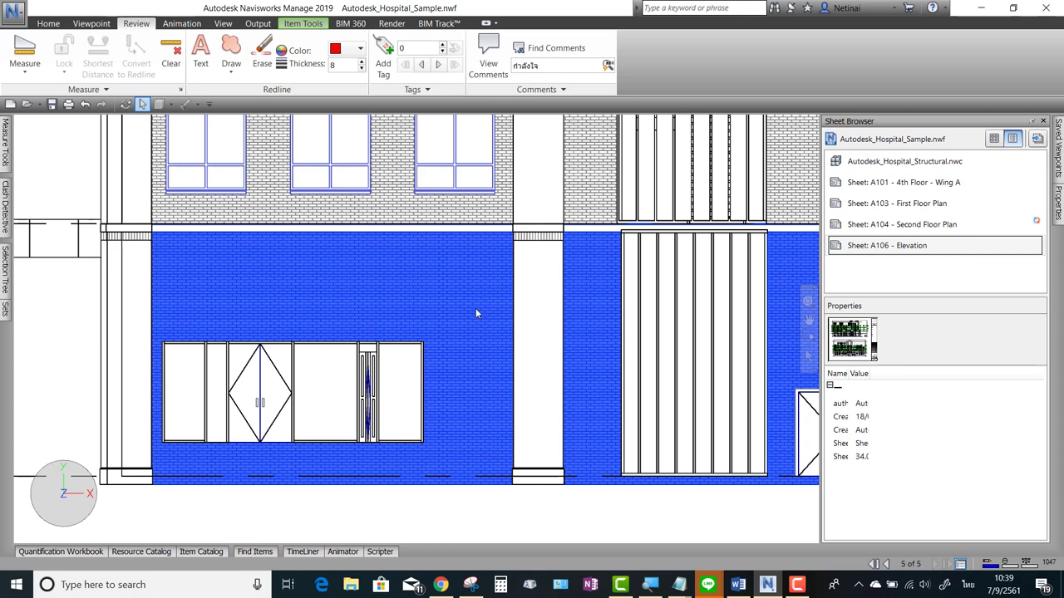
Find the selected Basic Wall in other sheets and models: Structural.nwc, A103 and A106
{"action": "right_click", "coordinate": [442, 279]}
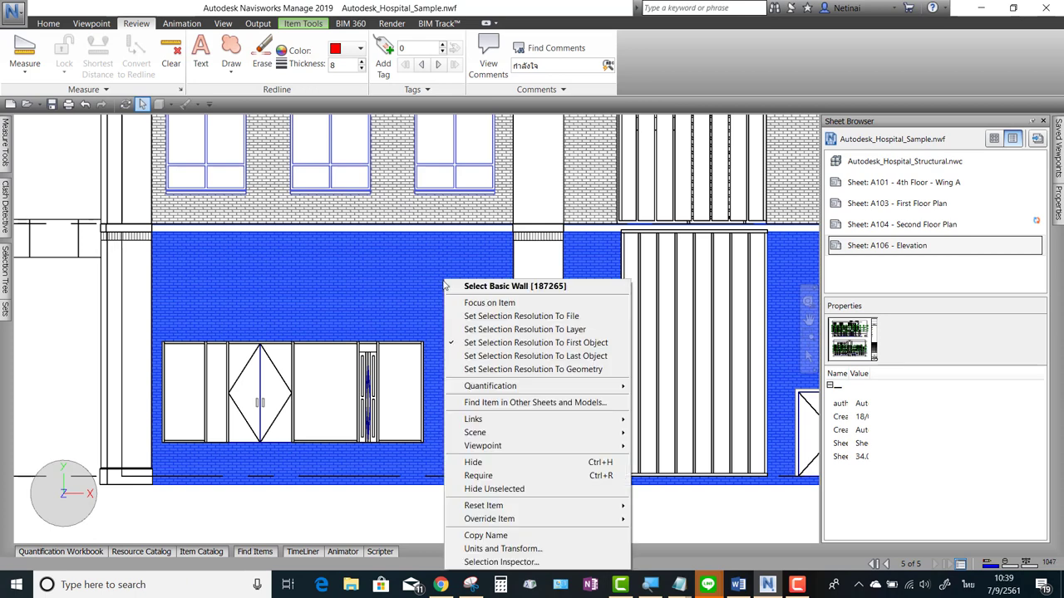
{"action": "left_click", "coordinate": [544, 405]}
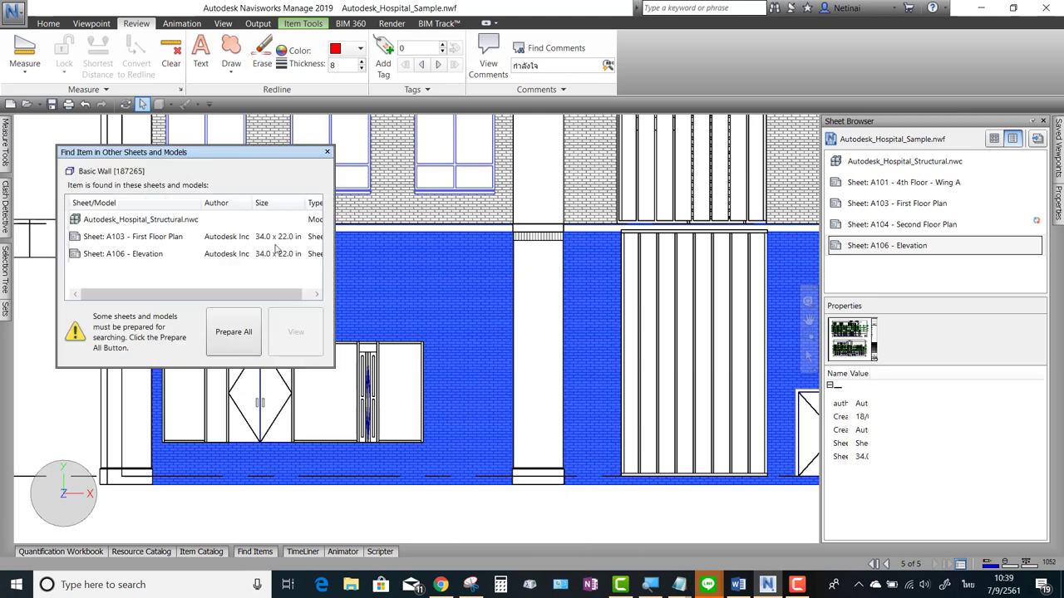
{"action": "left_click", "coordinate": [139, 241]}
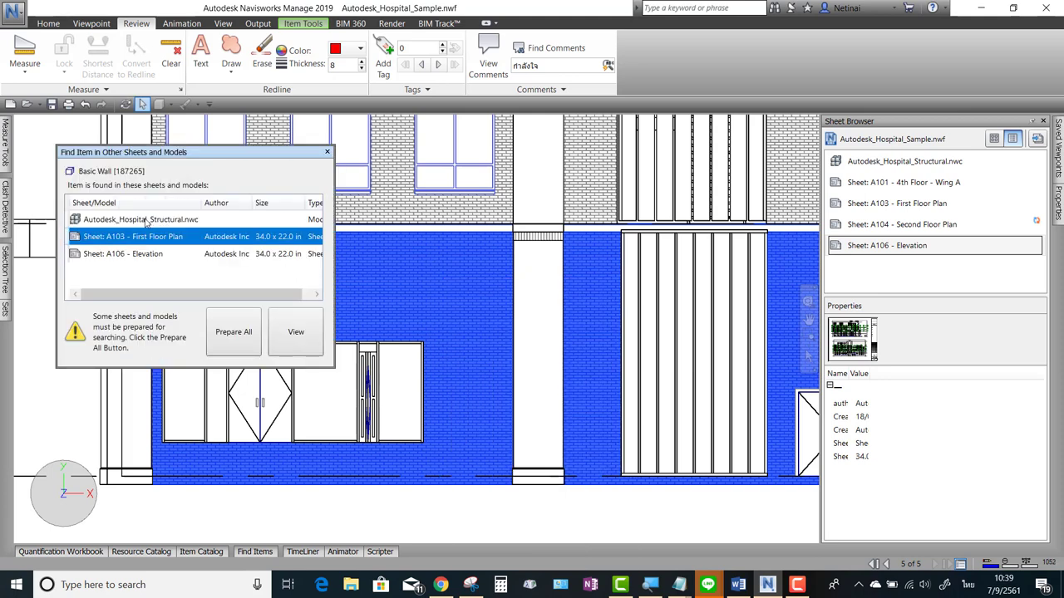
Open the wall in Autodesk_Hospital_Structural.nwc and zoom into the 3D view
{"action": "left_click", "coordinate": [138, 220]}
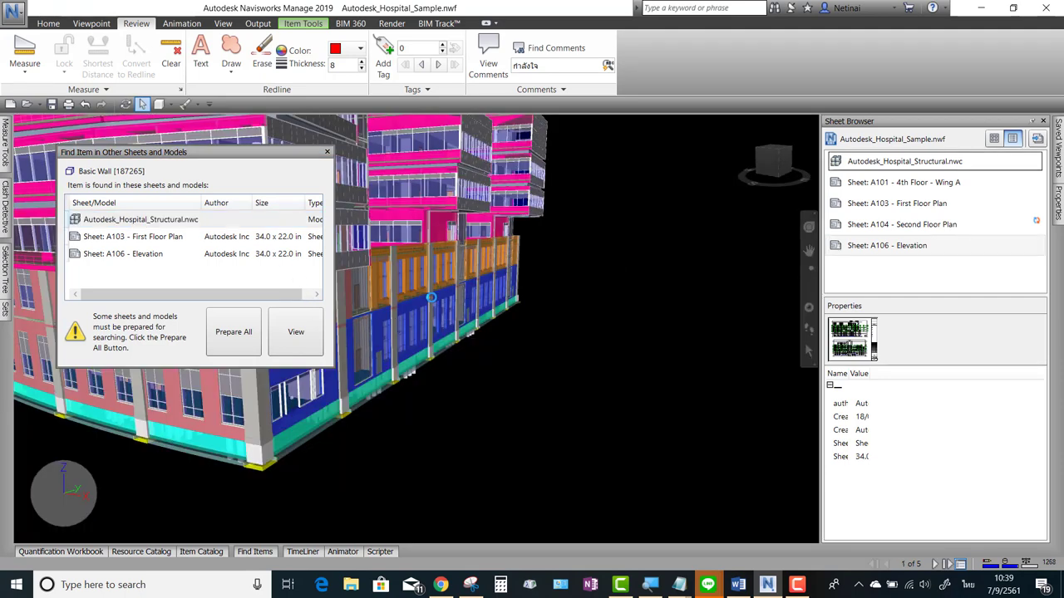
{"action": "scroll", "coordinate": [593, 391], "scroll_direction": "up", "scroll_amount": 2}
{"action": "scroll", "coordinate": [570, 397], "scroll_direction": "up", "scroll_amount": 2}
{"action": "scroll", "coordinate": [589, 403], "scroll_direction": "up", "scroll_amount": 2}
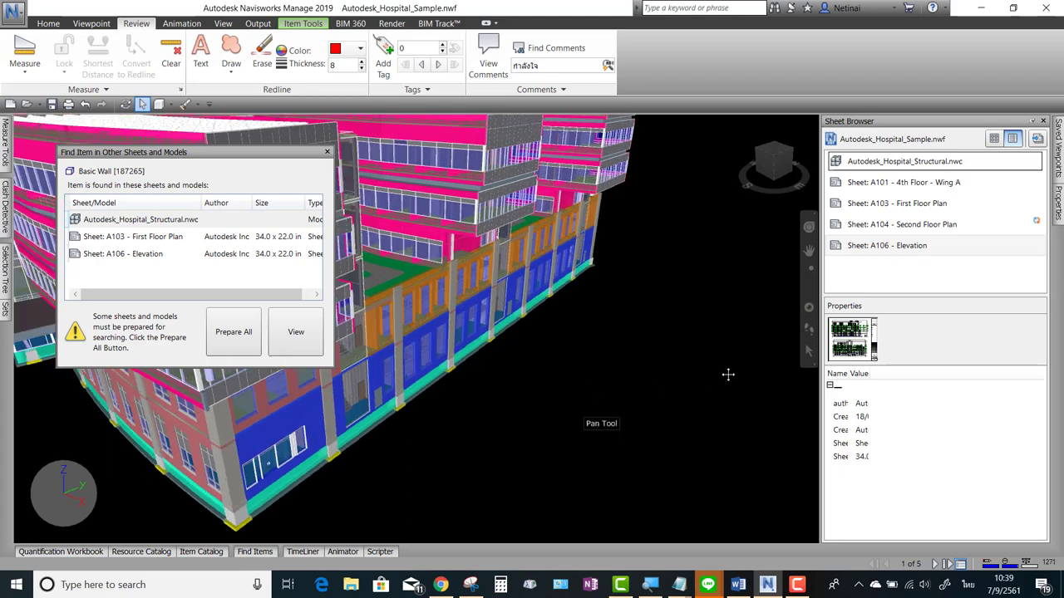
{"action": "scroll", "coordinate": [552, 423], "scroll_direction": "up", "scroll_amount": 3}
{"action": "scroll", "coordinate": [552, 424], "scroll_direction": "up", "scroll_amount": 2}
{"action": "scroll", "coordinate": [606, 425], "scroll_direction": "up", "scroll_amount": 2}
{"action": "scroll", "coordinate": [605, 423], "scroll_direction": "up", "scroll_amount": 1}
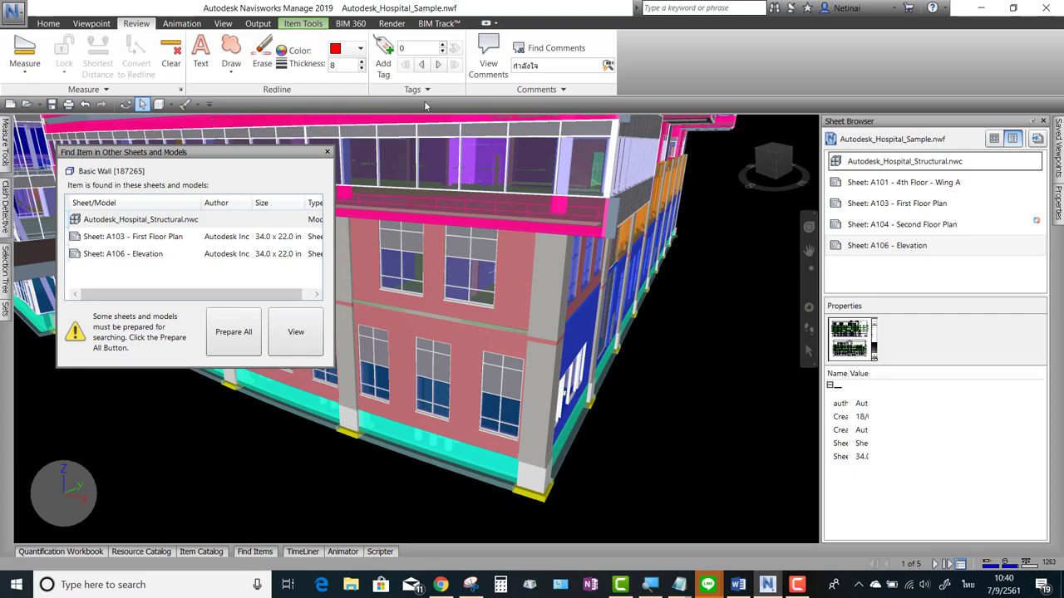
Close the Find Item results, reopen Autodesk_Hospital_Structural.nwc, and auto-hide the Sheet Browser
{"action": "left_click", "coordinate": [328, 153]}
{"action": "middle_click_drag", "start_coordinate": [729, 431], "coordinate": [654, 423], "text": "shift"}
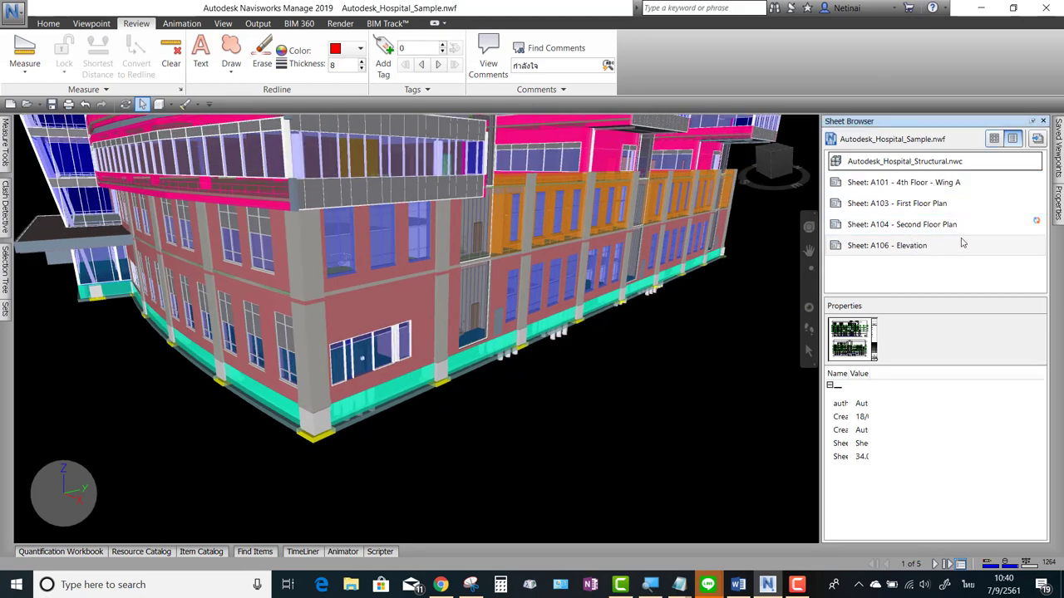
{"action": "left_click", "coordinate": [931, 247]}
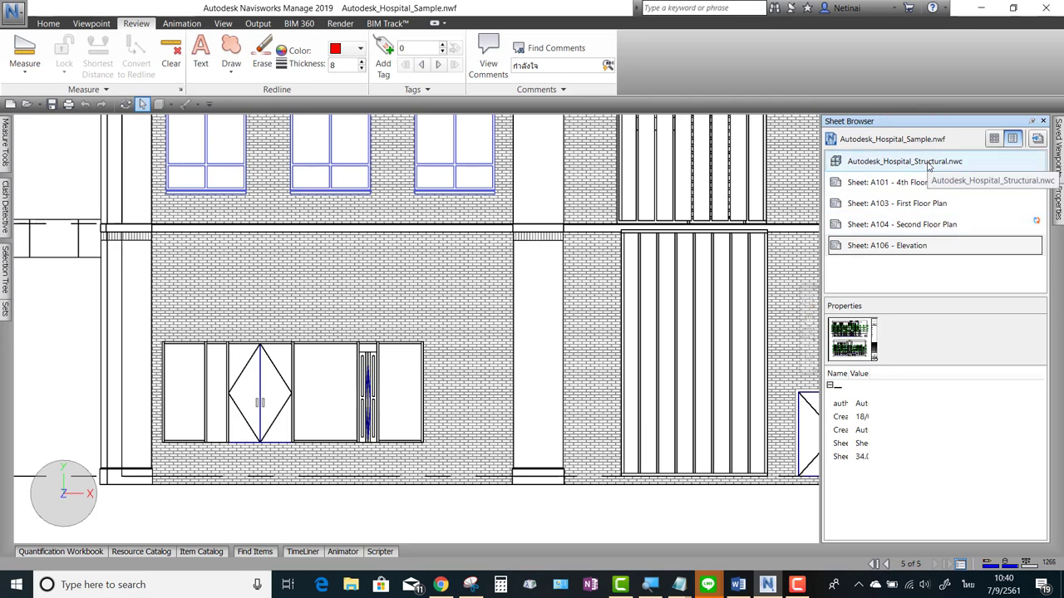
{"action": "double_click", "coordinate": [900, 163]}
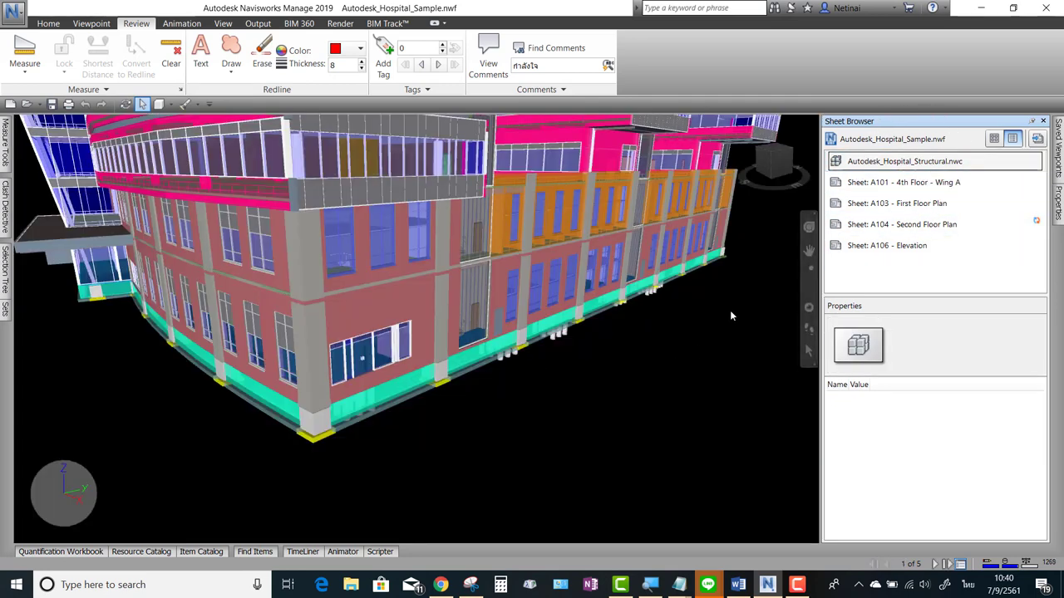
{"action": "scroll", "coordinate": [619, 392], "scroll_direction": "up", "scroll_amount": 3}
{"action": "scroll", "coordinate": [619, 391], "scroll_direction": "up", "scroll_amount": 2}
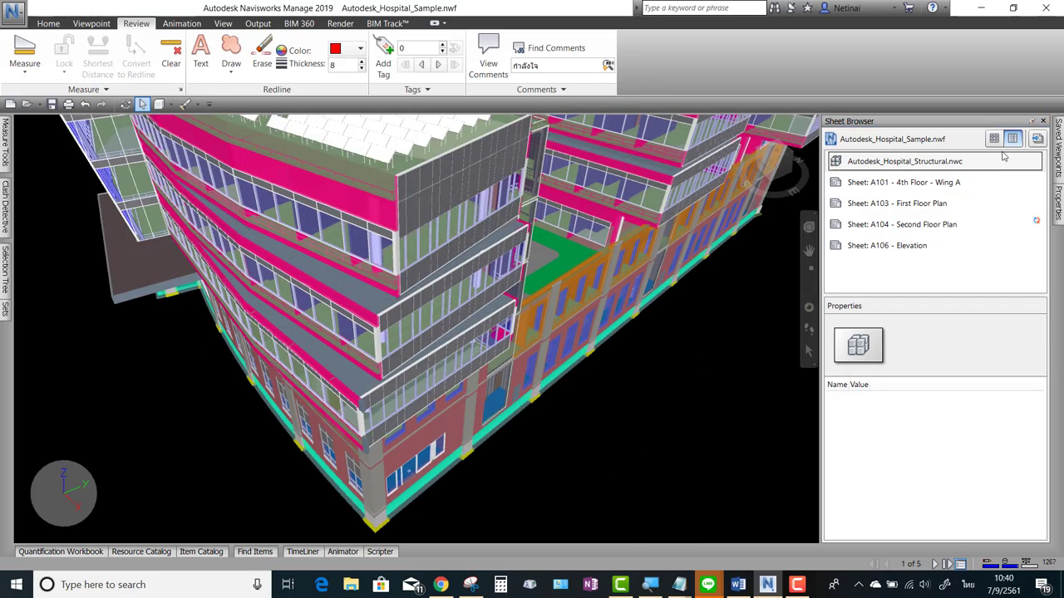
{"action": "left_click", "coordinate": [1031, 122]}
Zoom and pan the 3D hospital to frame the rooftop courtyard and its benches
{"action": "scroll", "coordinate": [759, 363], "scroll_direction": "down", "scroll_amount": 3}
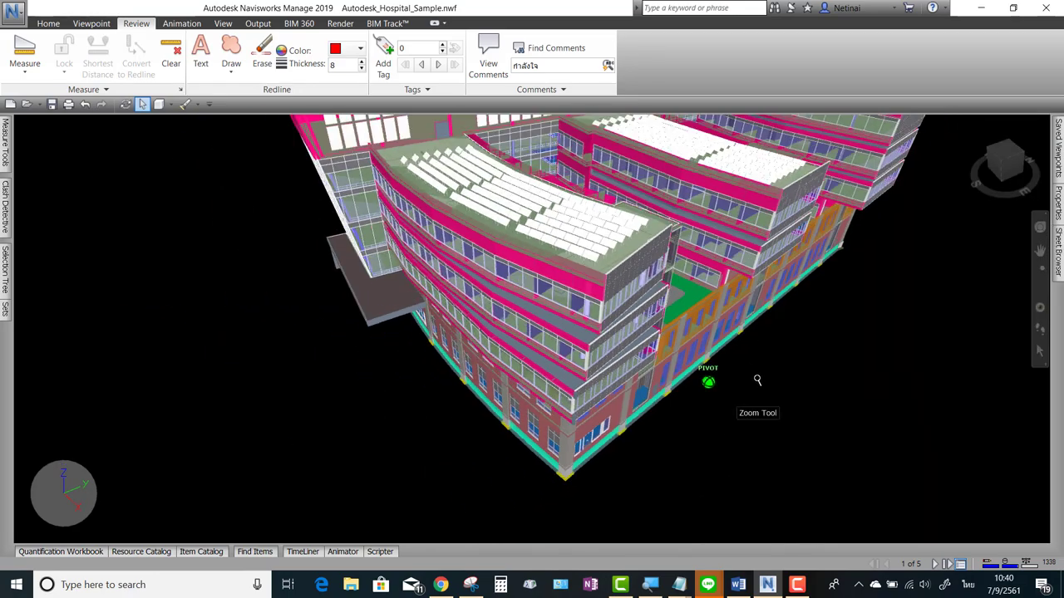
{"action": "mouse_move", "coordinate": [757, 377]}
{"action": "middle_mouse_down"}
{"action": "mouse_move", "coordinate": [708, 442]}
{"action": "mouse_move", "coordinate": [649, 471]}
{"action": "mouse_move", "coordinate": [595, 401]}
{"action": "mouse_move", "coordinate": [636, 402]}
{"action": "mouse_move", "coordinate": [582, 438]}
{"action": "mouse_move", "coordinate": [487, 404]}
{"action": "mouse_move", "coordinate": [511, 416]}
{"action": "mouse_move", "coordinate": [591, 401]}
{"action": "middle_mouse_up"}
{"action": "scroll", "coordinate": [654, 427], "scroll_direction": "down", "scroll_amount": 2}
{"action": "scroll", "coordinate": [526, 324], "scroll_direction": "up", "scroll_amount": 3}
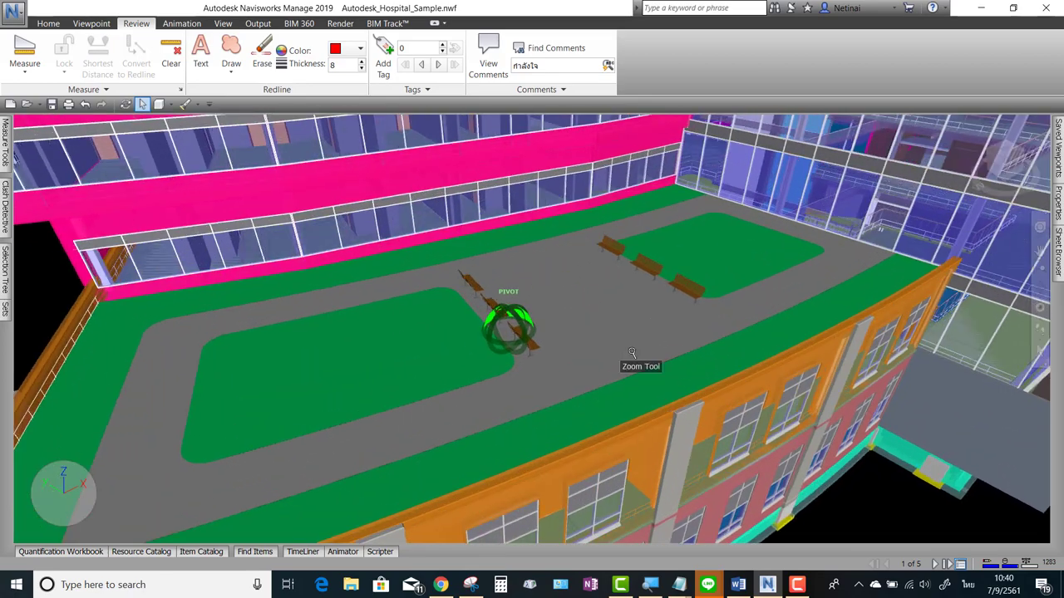
{"action": "scroll", "coordinate": [525, 324], "scroll_direction": "up", "scroll_amount": 4}
{"action": "scroll", "coordinate": [682, 332], "scroll_direction": "up", "scroll_amount": 1}
{"action": "scroll", "coordinate": [585, 397], "scroll_direction": "down", "scroll_amount": 3}
{"action": "scroll", "coordinate": [598, 382], "scroll_direction": "down", "scroll_amount": 2}
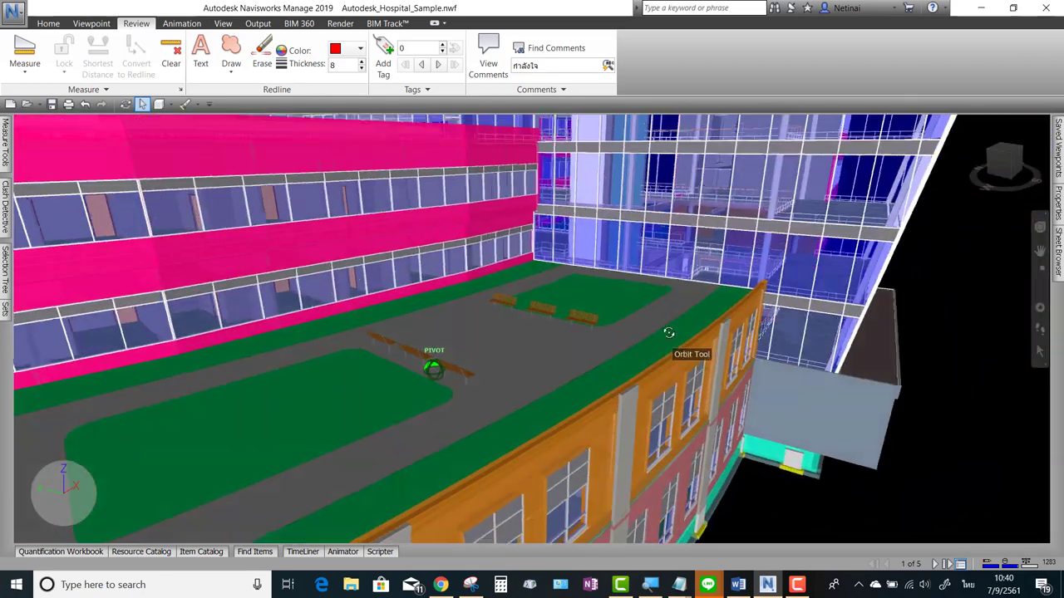
{"action": "scroll", "coordinate": [610, 370], "scroll_direction": "up", "scroll_amount": 2}
{"action": "scroll", "coordinate": [611, 368], "scroll_direction": "up", "scroll_amount": 2}
{"action": "scroll", "coordinate": [611, 367], "scroll_direction": "up", "scroll_amount": 2}
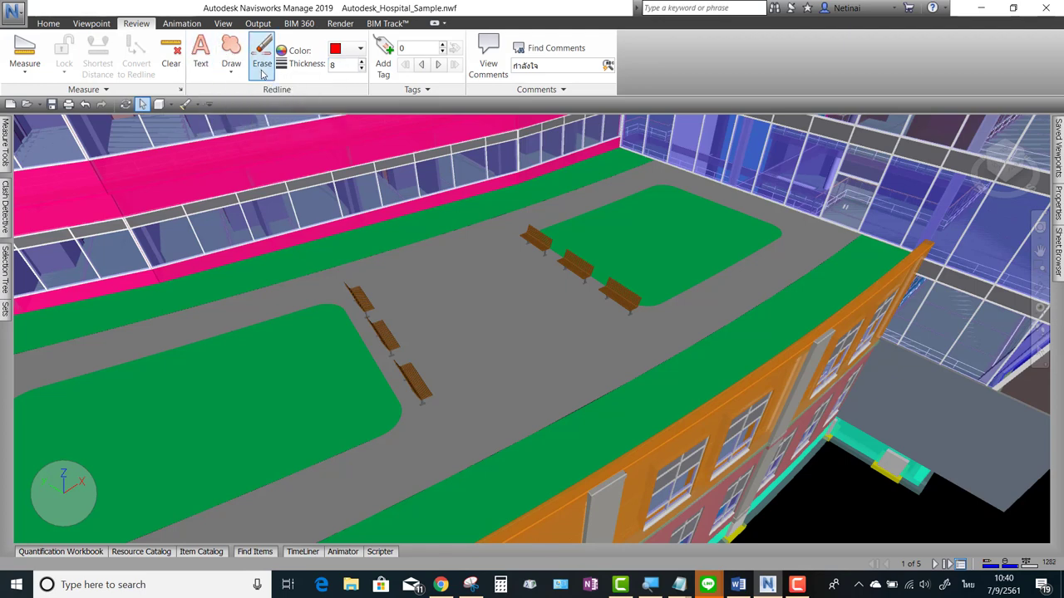
Pin the Saved Viewpoints panel open and nudge the courtyard view right
{"action": "left_click", "coordinate": [1059, 137]}
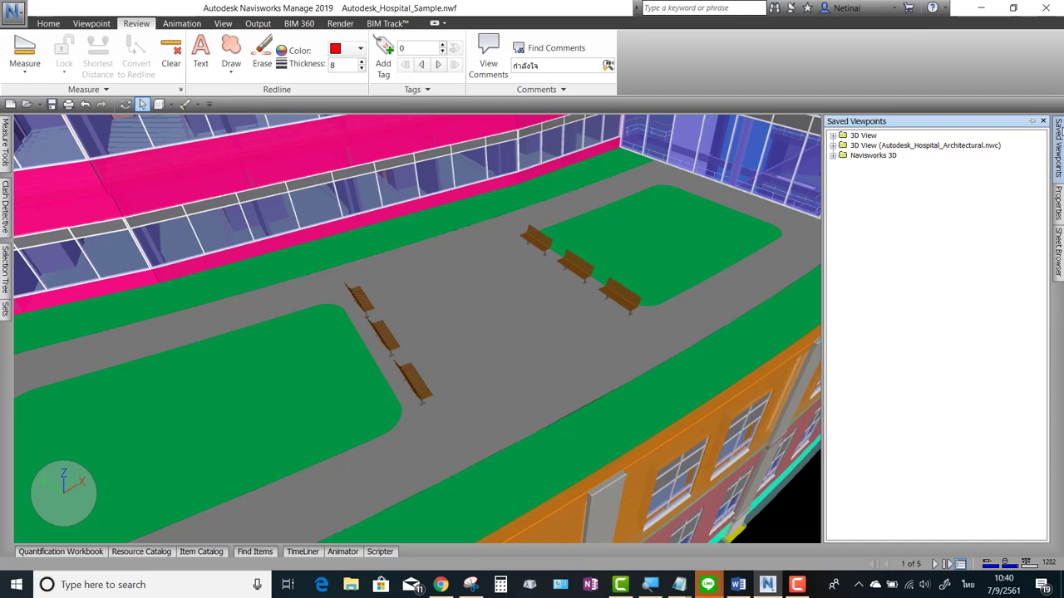
{"action": "left_click", "coordinate": [1041, 122]}
{"action": "middle_click_drag", "start_coordinate": [506, 326], "coordinate": [544, 328]}
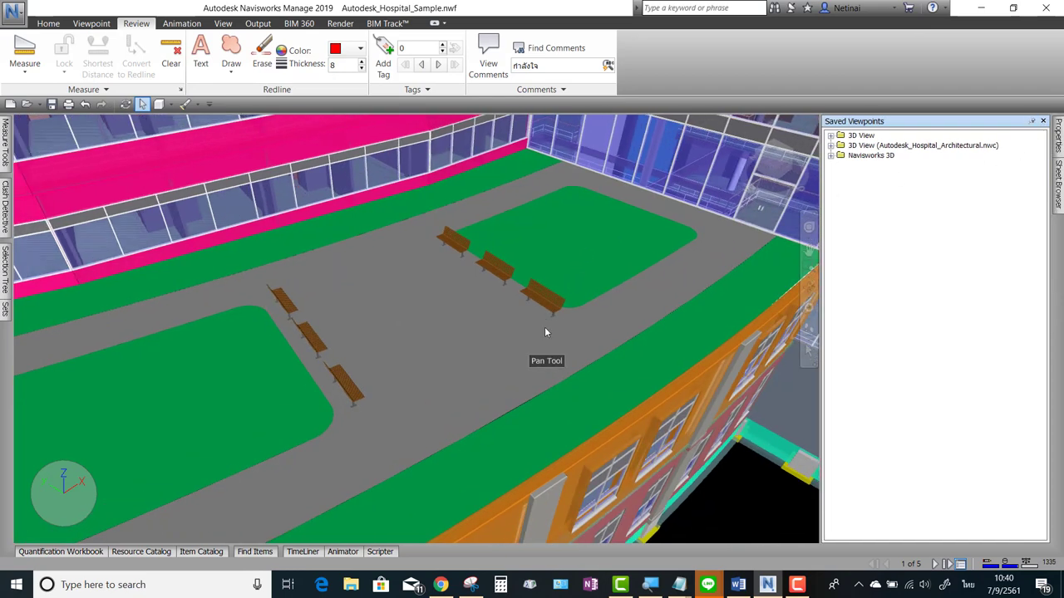
Choose the Cloud markup, keeping red colour with line thickness 4
{"action": "left_click", "coordinate": [232, 69]}
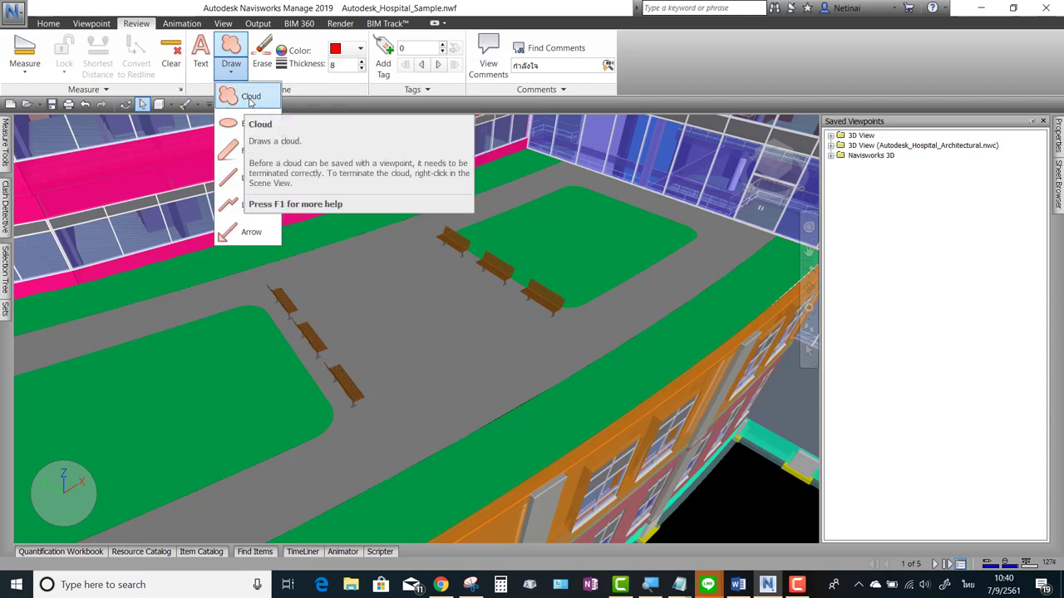
{"action": "left_click", "coordinate": [251, 98]}
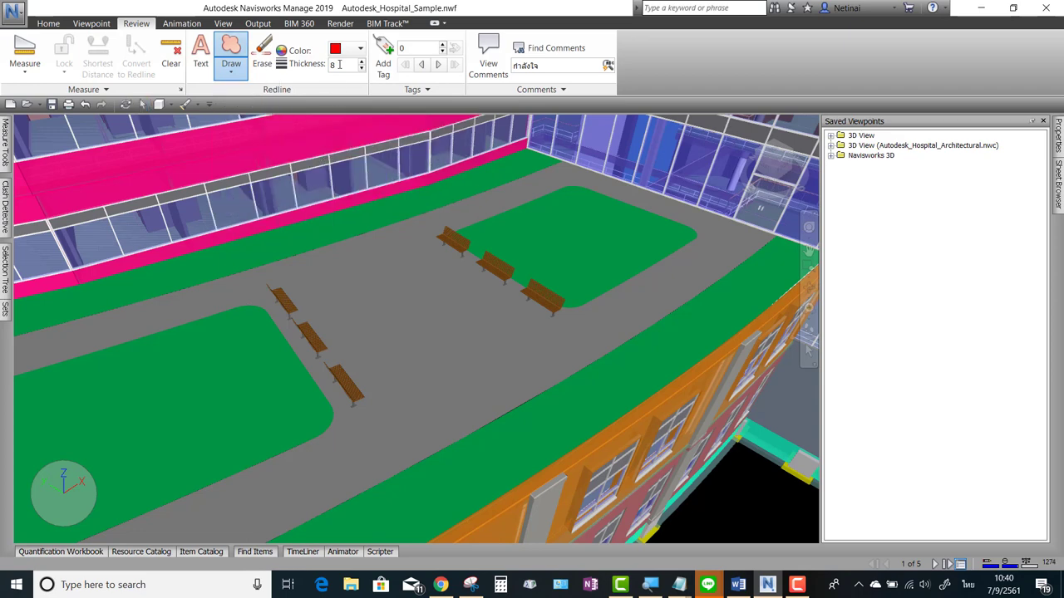
{"action": "left_click", "coordinate": [353, 51]}
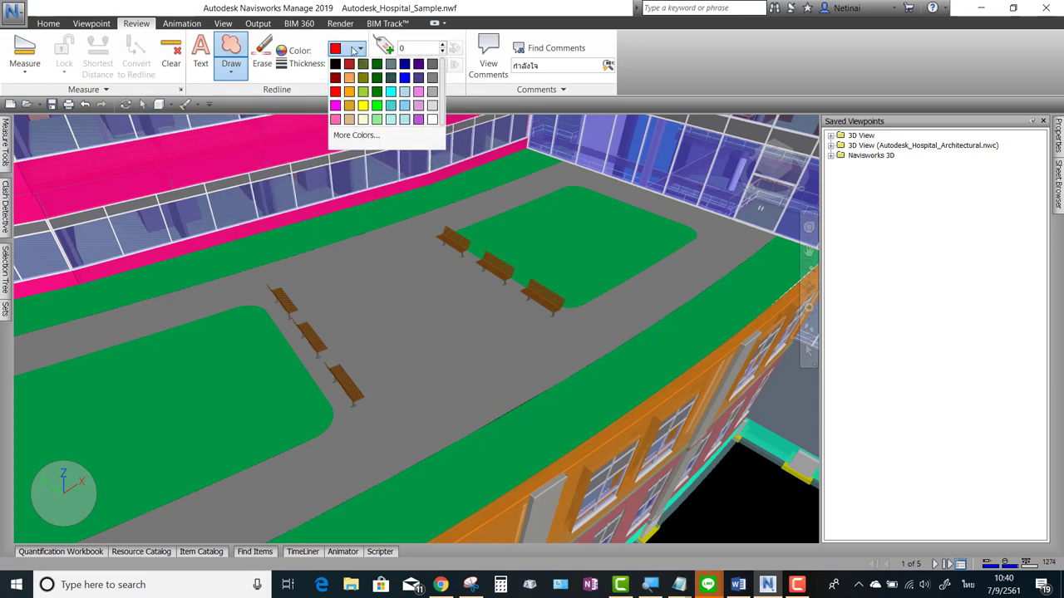
{"action": "left_click", "coordinate": [349, 64]}
{"action": "left_click", "coordinate": [361, 70]}
{"action": "left_click", "coordinate": [361, 70]}
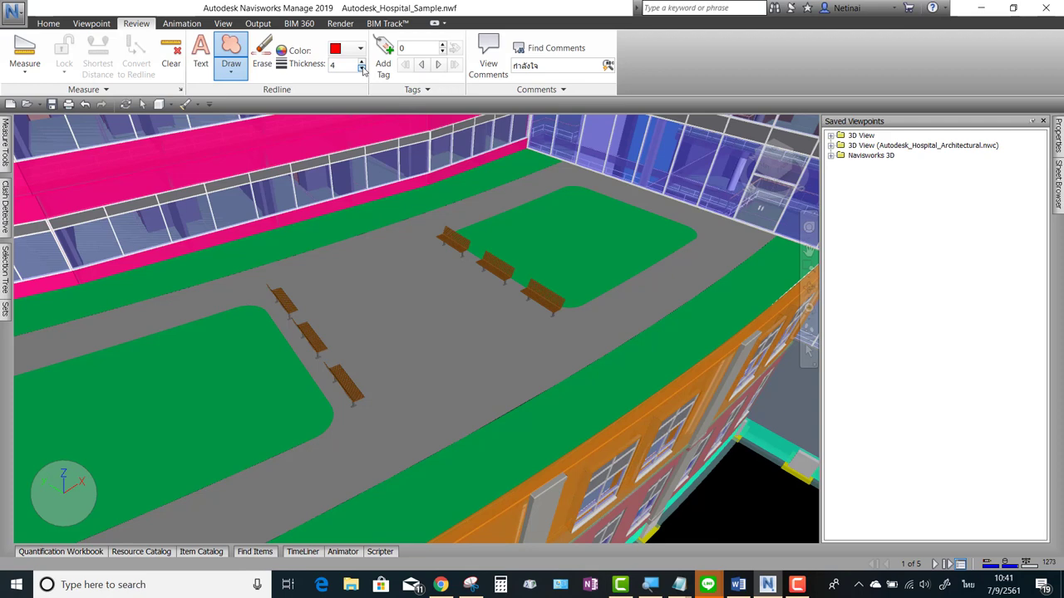
{"action": "left_click", "coordinate": [362, 70]}
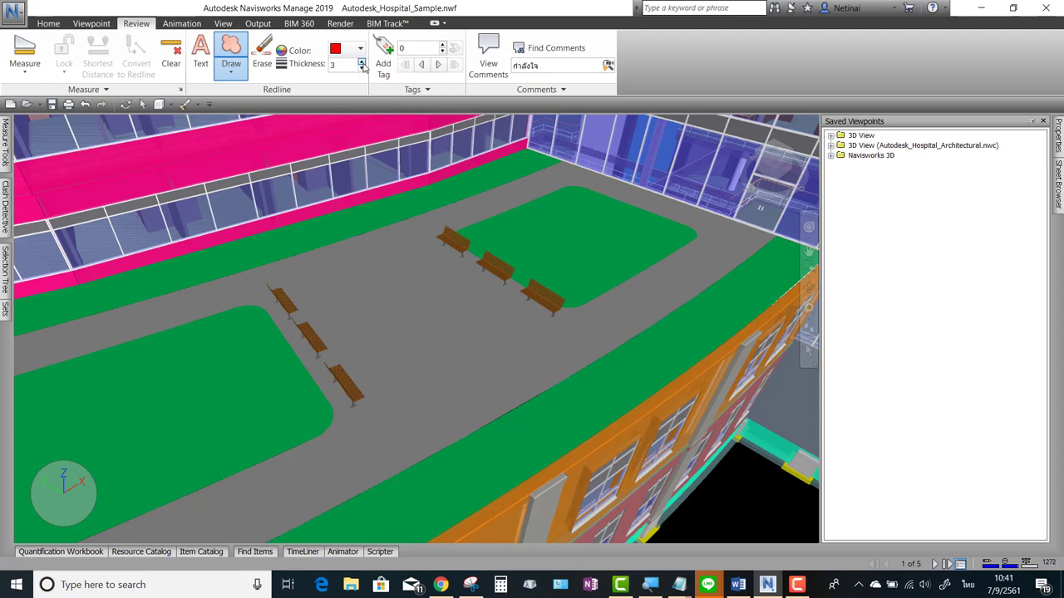
{"action": "left_click", "coordinate": [362, 61]}
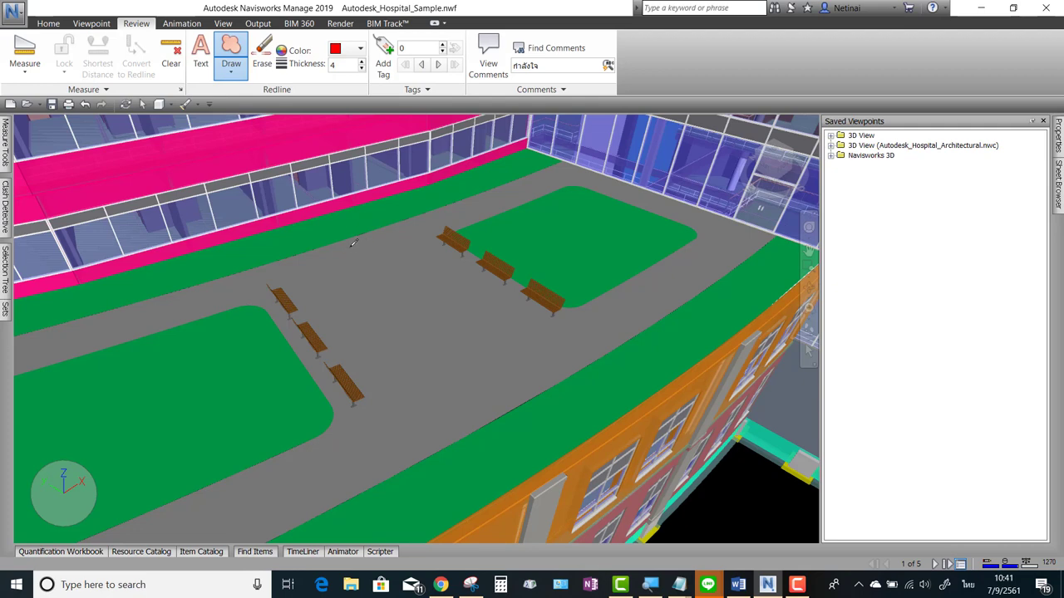
{"action": "left_click_drag", "start_coordinate": [350, 246], "coordinate": [410, 221]}
{"action": "left_click", "coordinate": [460, 220]}
{"action": "left_click", "coordinate": [510, 240]}
{"action": "left_click", "coordinate": [562, 279]}
{"action": "left_click", "coordinate": [578, 323]}
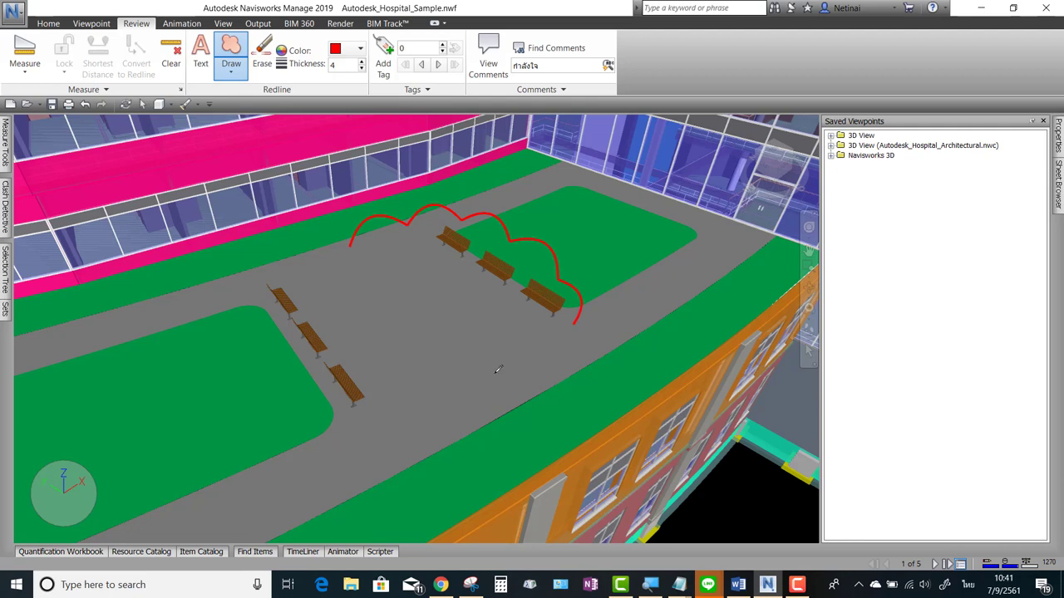
{"action": "left_click", "coordinate": [496, 375]}
{"action": "left_click", "coordinate": [413, 418]}
{"action": "left_click", "coordinate": [321, 426]}
{"action": "left_click", "coordinate": [274, 378]}
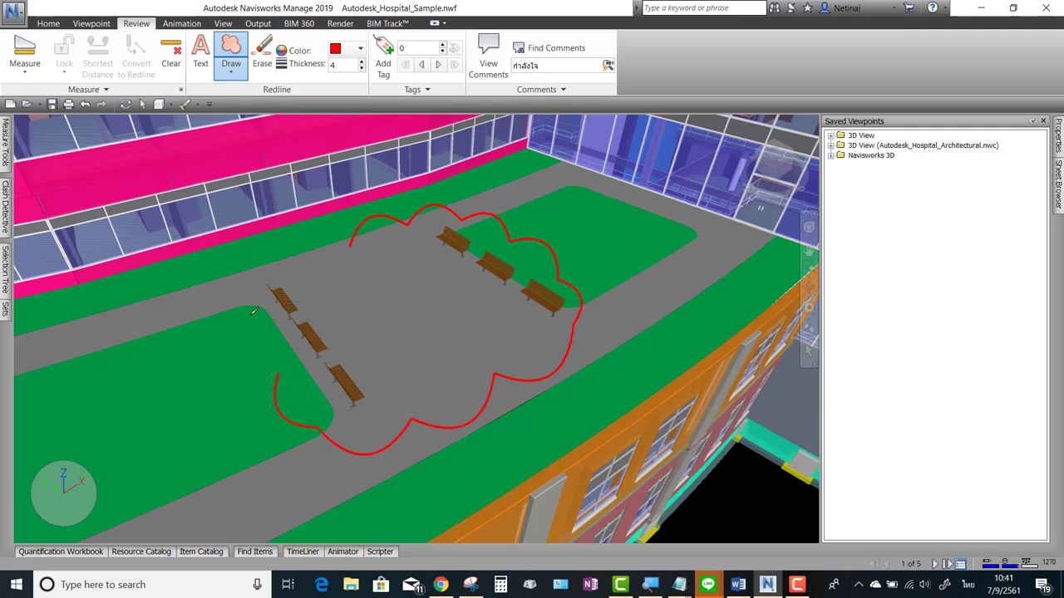
{"action": "left_click", "coordinate": [250, 309]}
{"action": "left_click", "coordinate": [263, 263]}
{"action": "left_click", "coordinate": [318, 256]}
{"action": "left_click", "coordinate": [353, 241]}
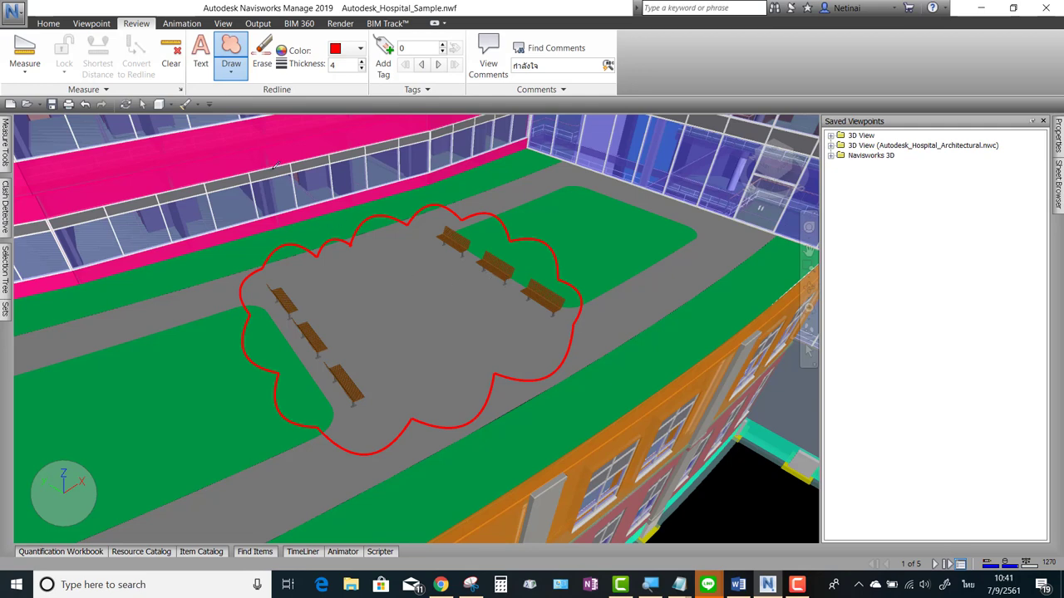
{"action": "left_click", "coordinate": [256, 59]}
{"action": "mouse_move", "coordinate": [188, 167]}
{"action": "left_mouse_down"}
{"action": "mouse_move", "coordinate": [573, 393]}
{"action": "mouse_move", "coordinate": [648, 458]}
{"action": "left_mouse_up"}
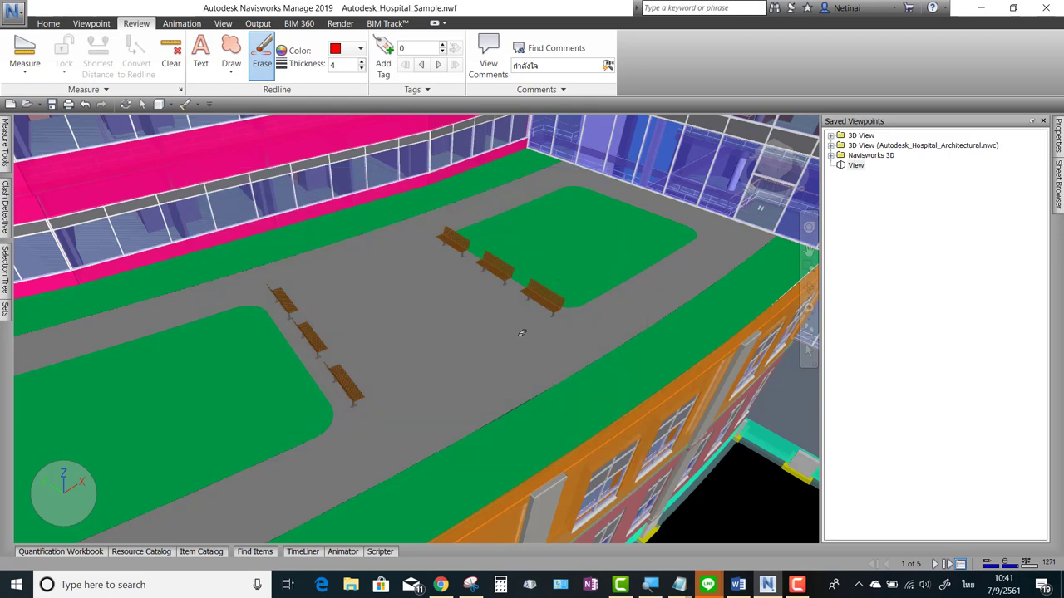
{"action": "left_click", "coordinate": [232, 66]}
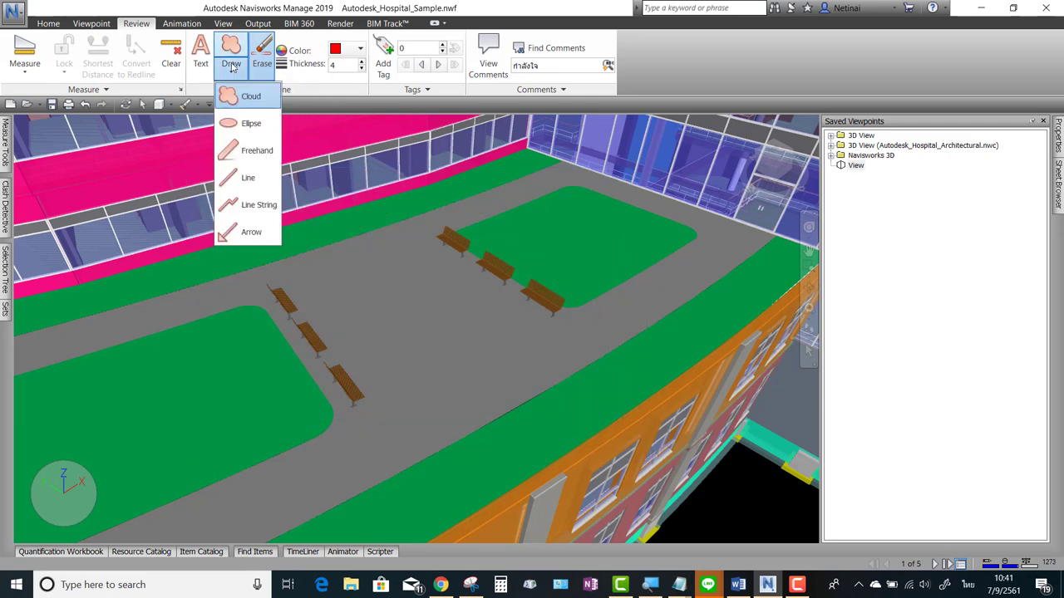
{"action": "left_click", "coordinate": [250, 125]}
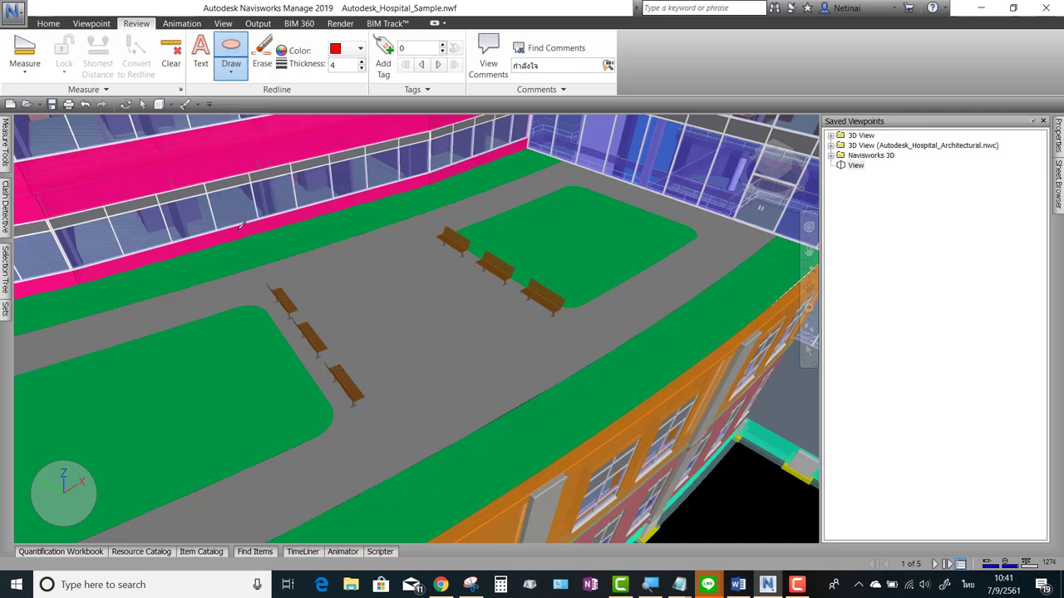
{"action": "left_click_drag", "start_coordinate": [605, 421], "coordinate": [609, 418]}
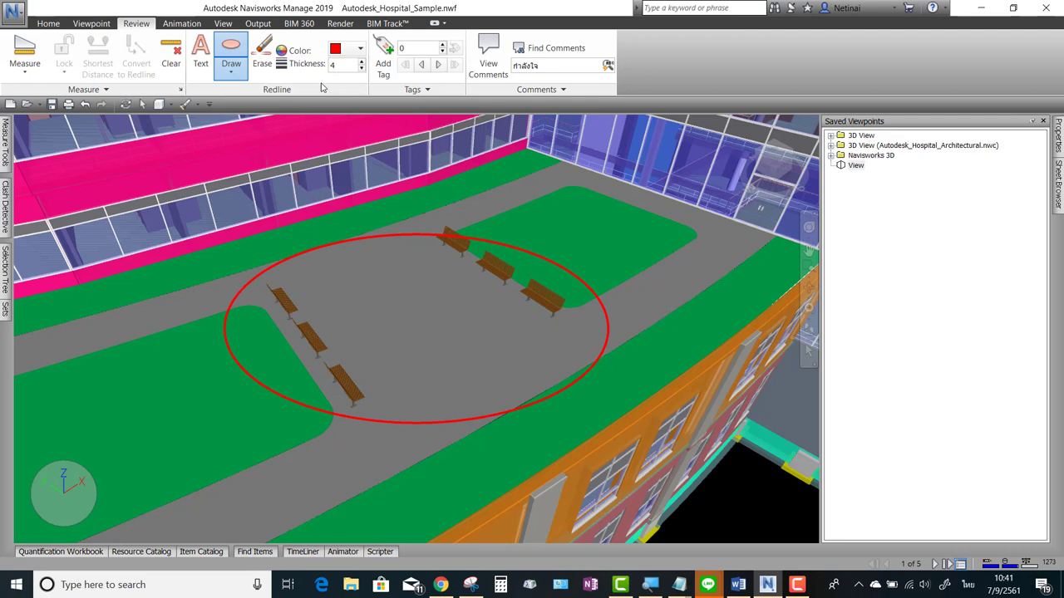
{"action": "left_click", "coordinate": [262, 57]}
{"action": "left_click_drag", "start_coordinate": [173, 202], "coordinate": [585, 462]}
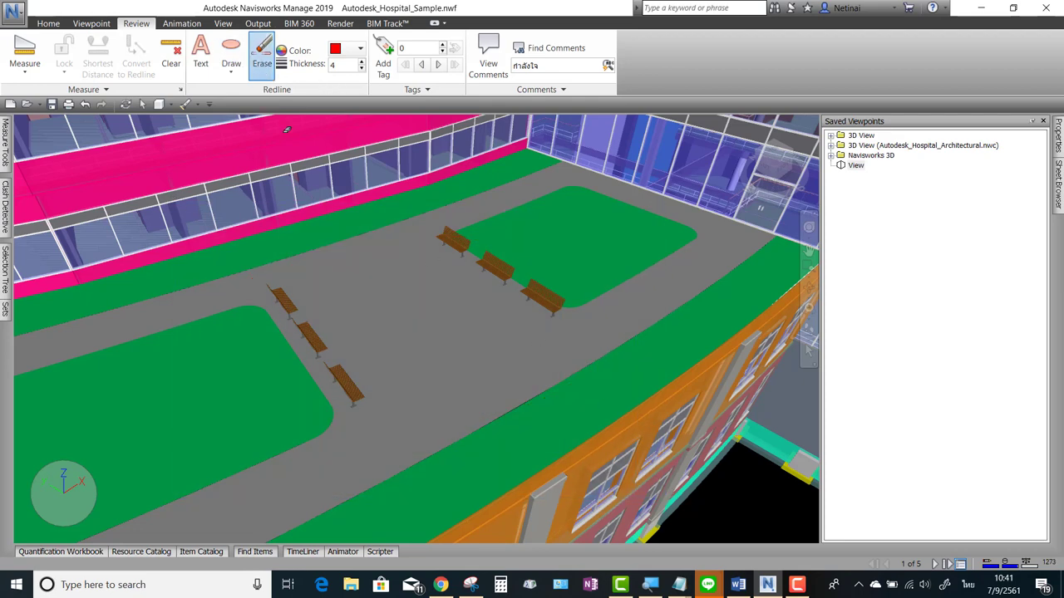
{"action": "left_click", "coordinate": [221, 70]}
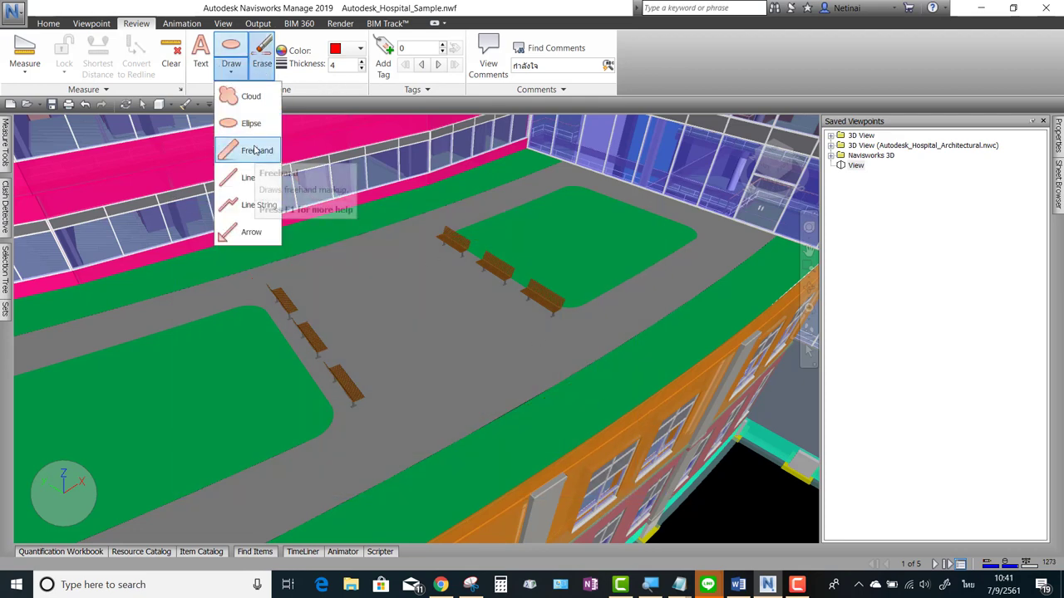
Sketch magenta freehand strokes over the courtyard benches
{"action": "left_click", "coordinate": [254, 151]}
{"action": "left_click", "coordinate": [351, 55]}
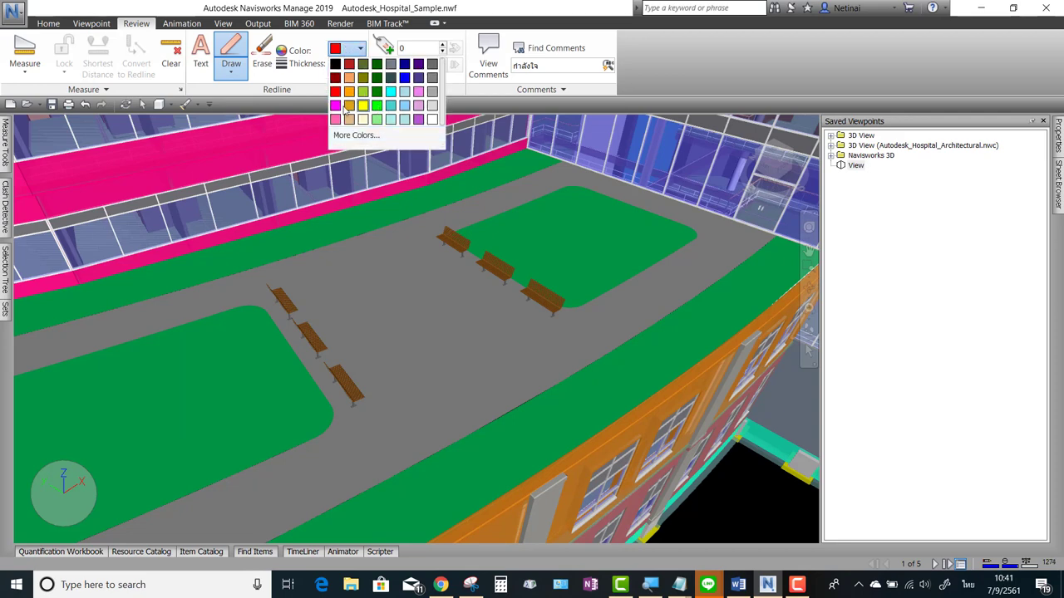
{"action": "left_click", "coordinate": [337, 110]}
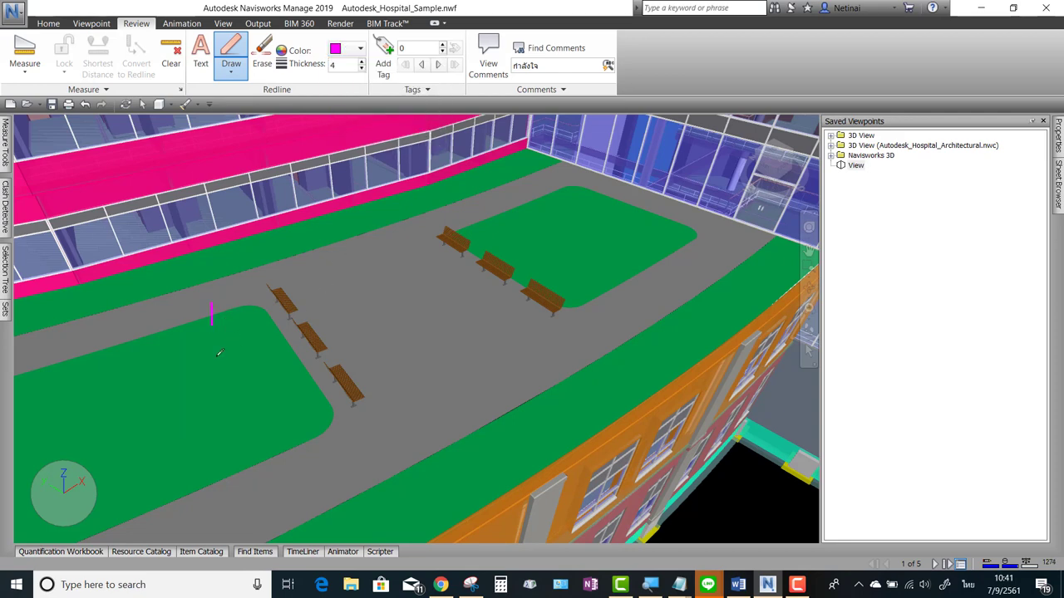
{"action": "left_click_drag", "start_coordinate": [320, 322], "coordinate": [361, 333]}
{"action": "left_click_drag", "start_coordinate": [315, 224], "coordinate": [397, 219]}
{"action": "left_click_drag", "start_coordinate": [401, 264], "coordinate": [415, 341]}
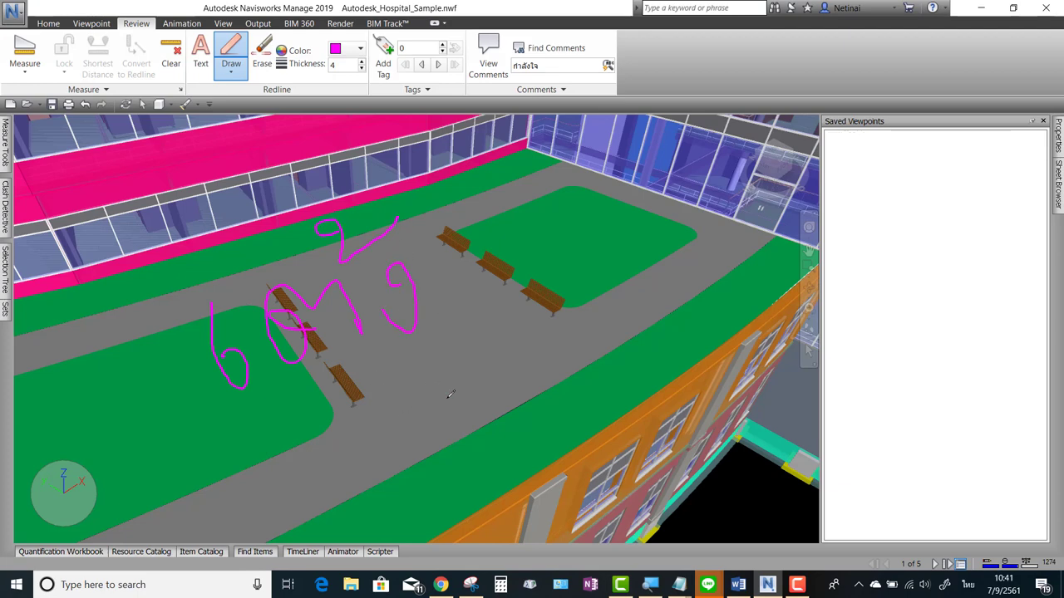
Erase the magenta sketches with a rectangle and switch to Line markup
{"action": "left_click", "coordinate": [261, 54]}
{"action": "left_click_drag", "start_coordinate": [146, 225], "coordinate": [557, 475]}
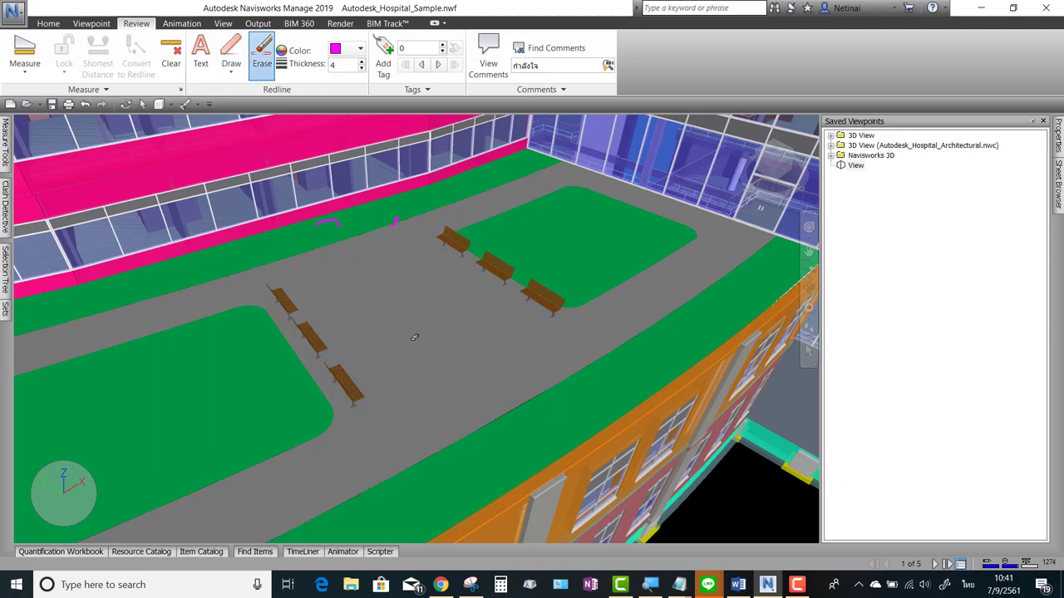
{"action": "left_click", "coordinate": [231, 71]}
{"action": "left_click", "coordinate": [249, 183]}
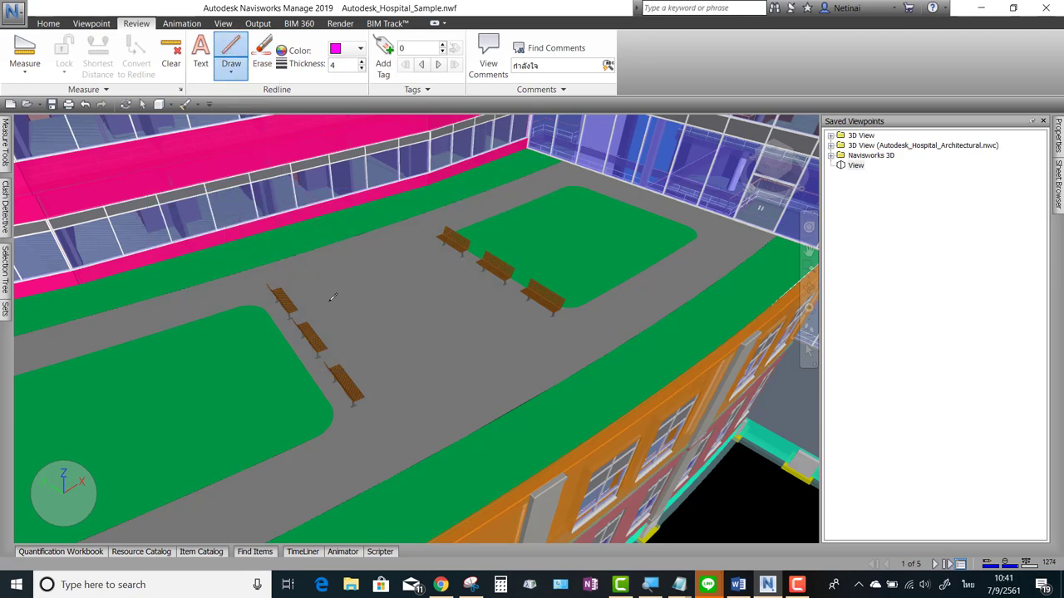
Zoom in on the benches, set the redline colour to blue, and draw a vertical line beside them
{"action": "scroll", "coordinate": [507, 320], "scroll_direction": "up", "scroll_amount": 2}
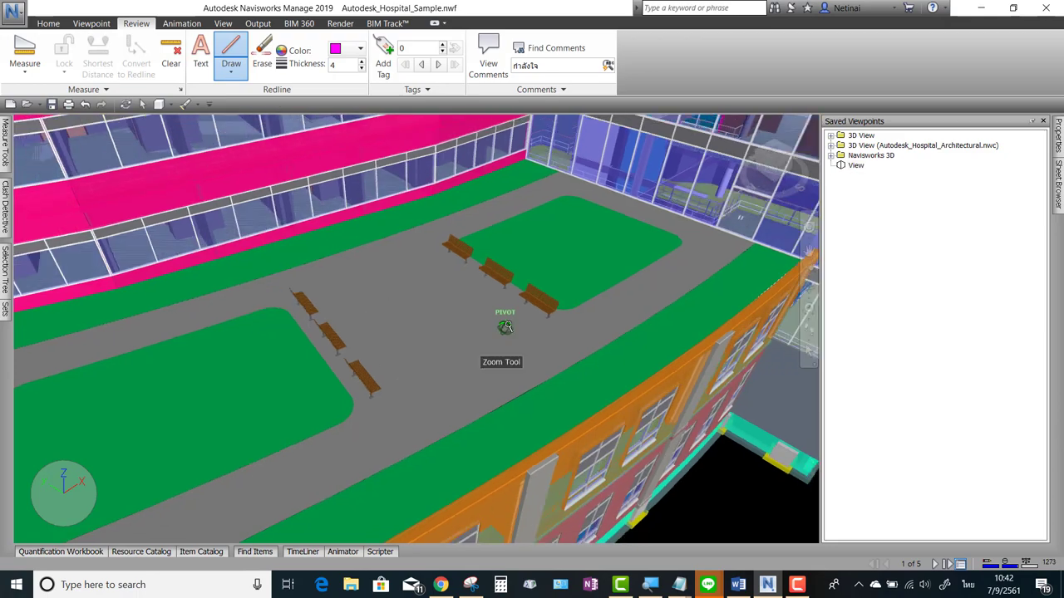
{"action": "scroll", "coordinate": [494, 337], "scroll_direction": "up", "scroll_amount": 2}
{"action": "scroll", "coordinate": [491, 334], "scroll_direction": "up", "scroll_amount": 2}
{"action": "scroll", "coordinate": [491, 333], "scroll_direction": "up", "scroll_amount": 2}
{"action": "scroll", "coordinate": [491, 333], "scroll_direction": "up", "scroll_amount": 2}
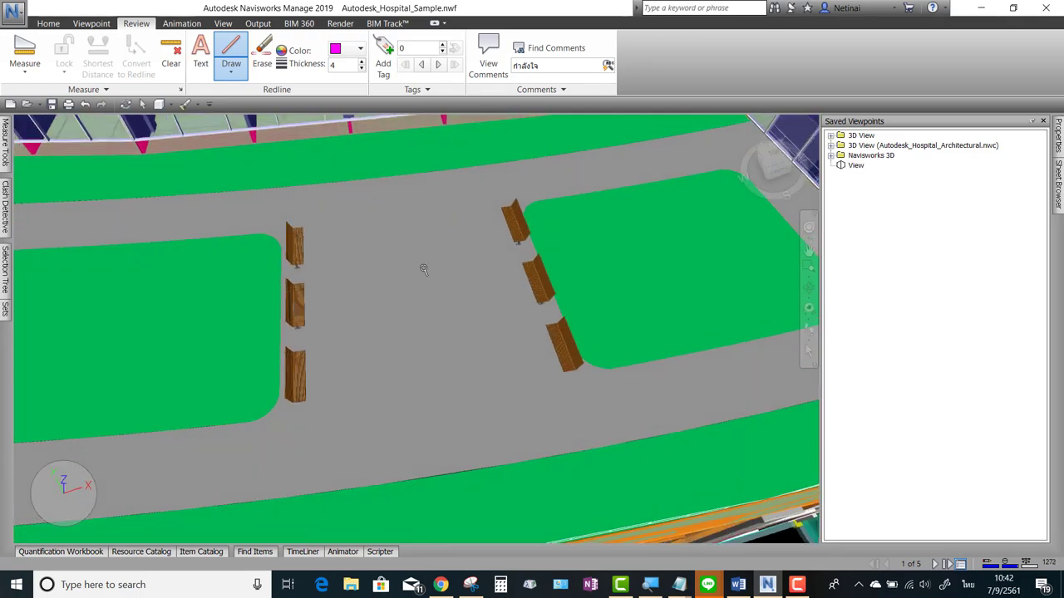
{"action": "scroll", "coordinate": [392, 366], "scroll_direction": "up", "scroll_amount": 2}
{"action": "left_click", "coordinate": [359, 50]}
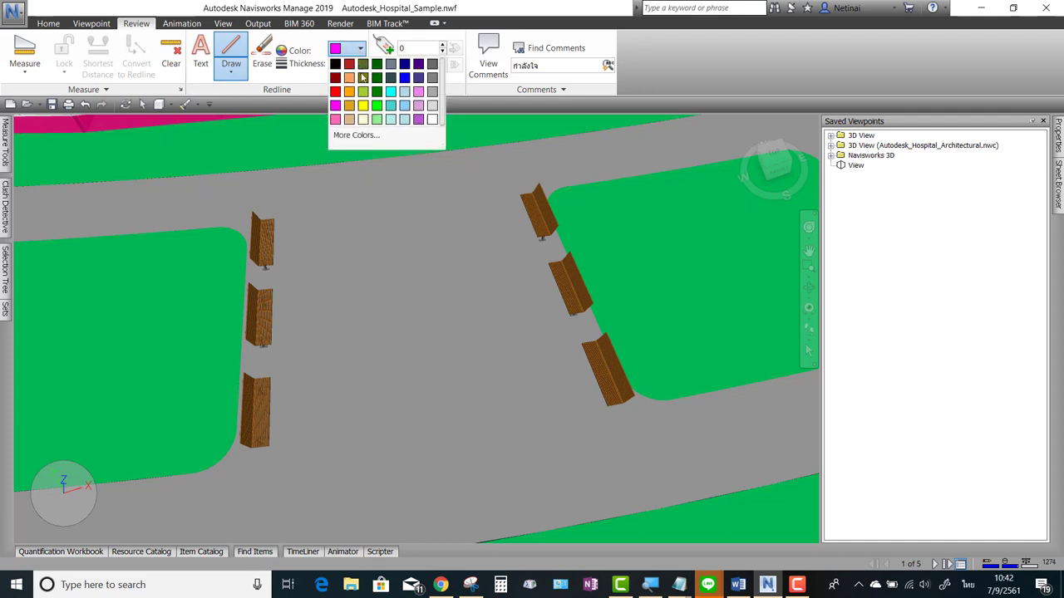
{"action": "left_click", "coordinate": [399, 82]}
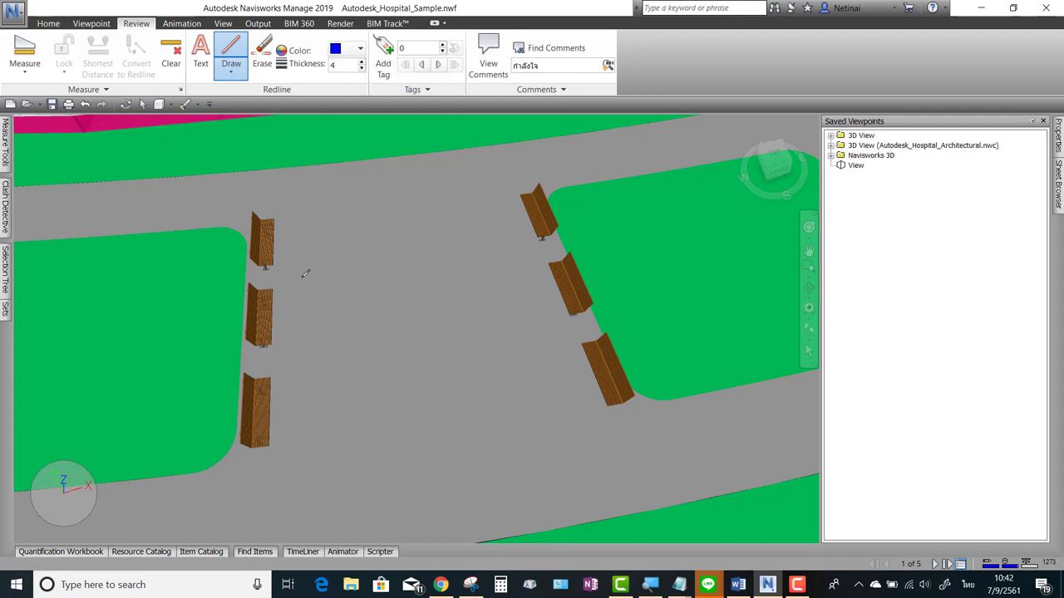
{"action": "mouse_move", "coordinate": [303, 260]}
{"action": "left_mouse_down"}
{"action": "mouse_move", "coordinate": [307, 365]}
{"action": "mouse_move", "coordinate": [334, 364]}
{"action": "mouse_move", "coordinate": [330, 345]}
{"action": "mouse_move", "coordinate": [310, 344]}
{"action": "left_mouse_up"}
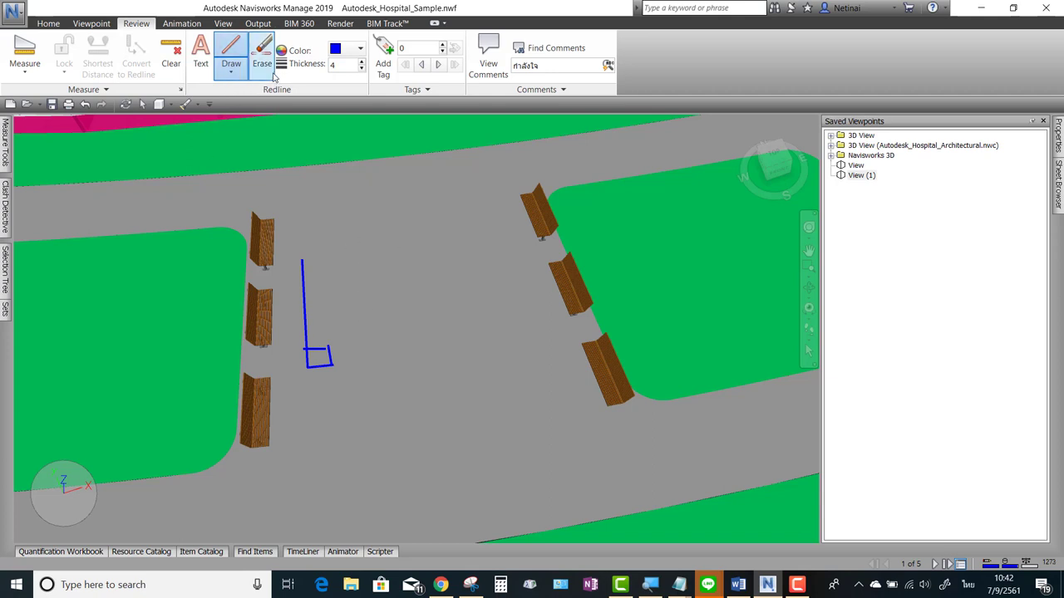
Switch to Line redlines and sketch two blue letters beside the benches
{"action": "left_click", "coordinate": [231, 73]}
{"action": "left_click", "coordinate": [231, 74]}
{"action": "left_click", "coordinate": [231, 73]}
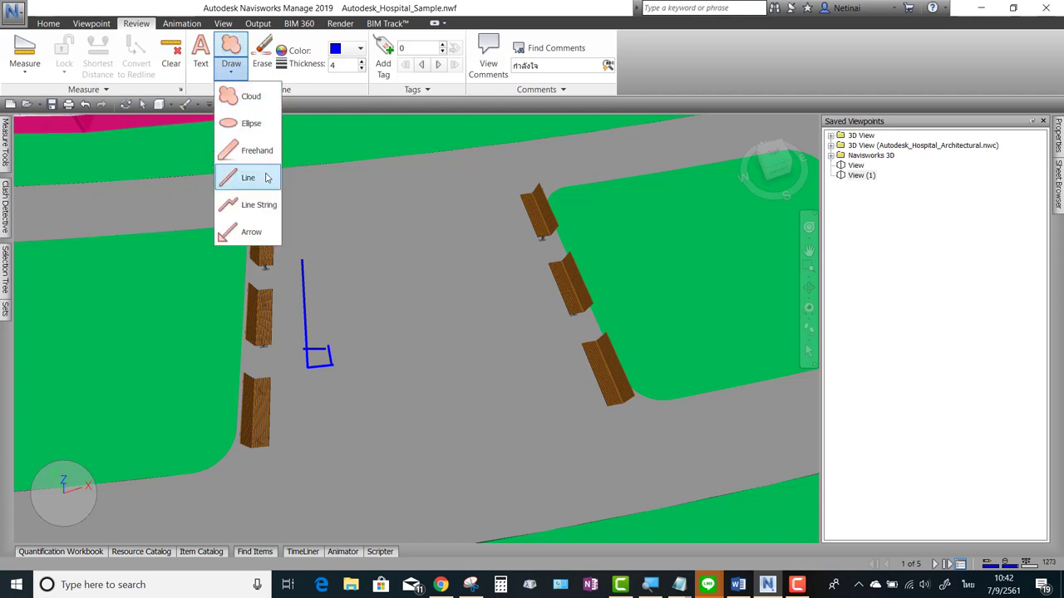
{"action": "left_click", "coordinate": [247, 177]}
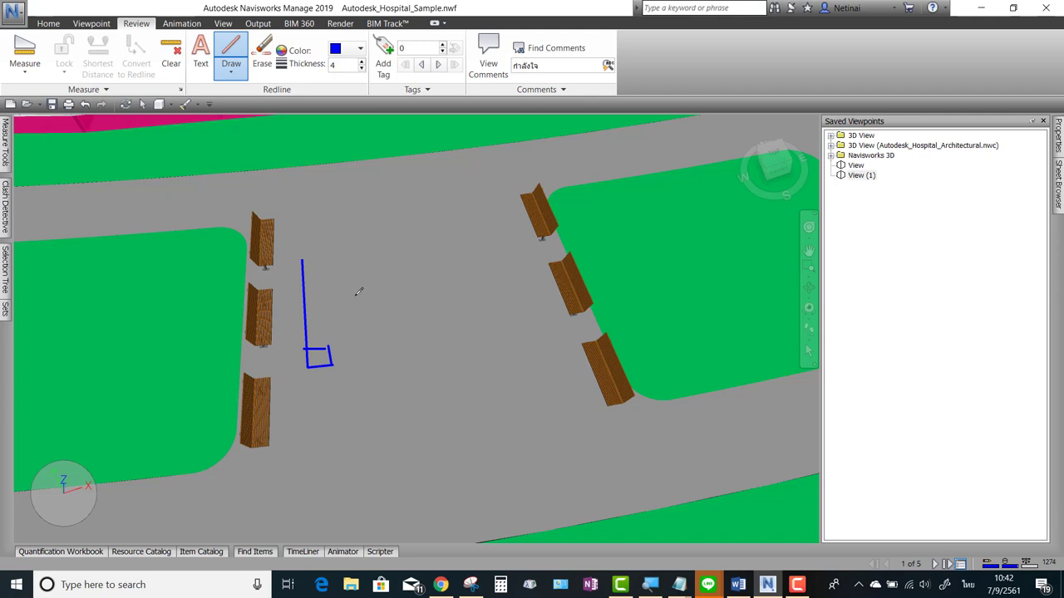
{"action": "left_click", "coordinate": [385, 276]}
{"action": "left_click", "coordinate": [388, 301]}
{"action": "left_click", "coordinate": [364, 307]}
{"action": "left_click", "coordinate": [359, 290]}
{"action": "mouse_move", "coordinate": [388, 301]}
{"action": "left_mouse_down"}
{"action": "mouse_move", "coordinate": [397, 362]}
{"action": "mouse_move", "coordinate": [328, 306]}
{"action": "left_mouse_up"}
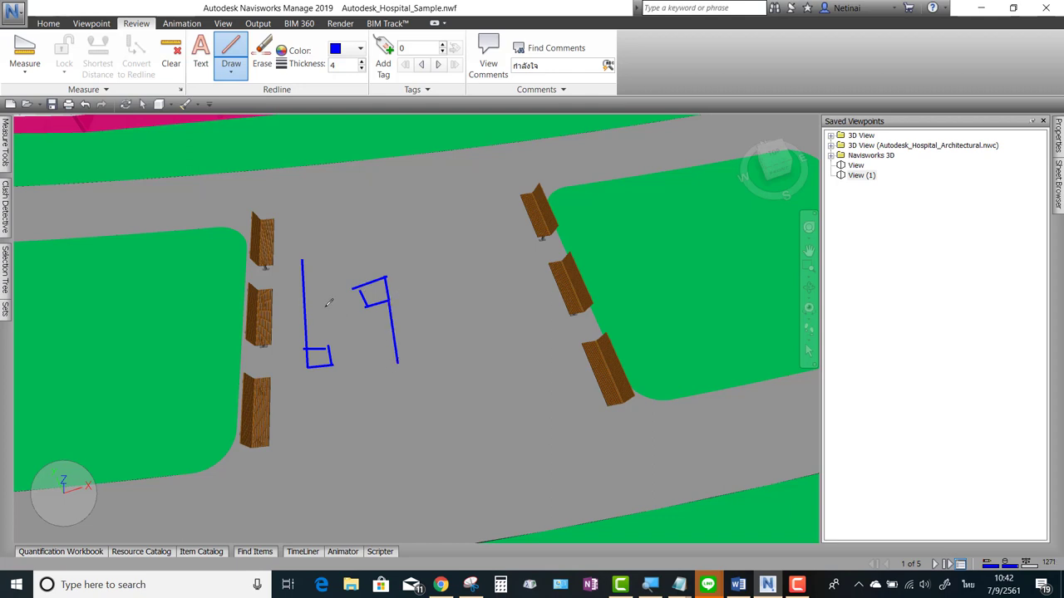
{"action": "left_click", "coordinate": [357, 249]}
{"action": "left_click", "coordinate": [373, 260]}
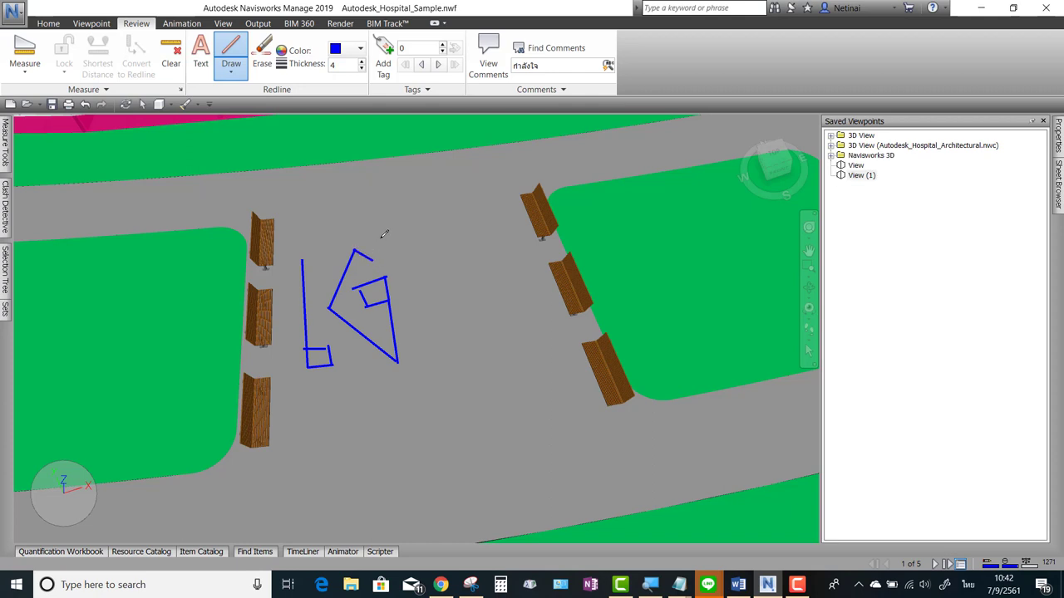
{"action": "left_click", "coordinate": [378, 239]}
{"action": "left_click", "coordinate": [409, 260]}
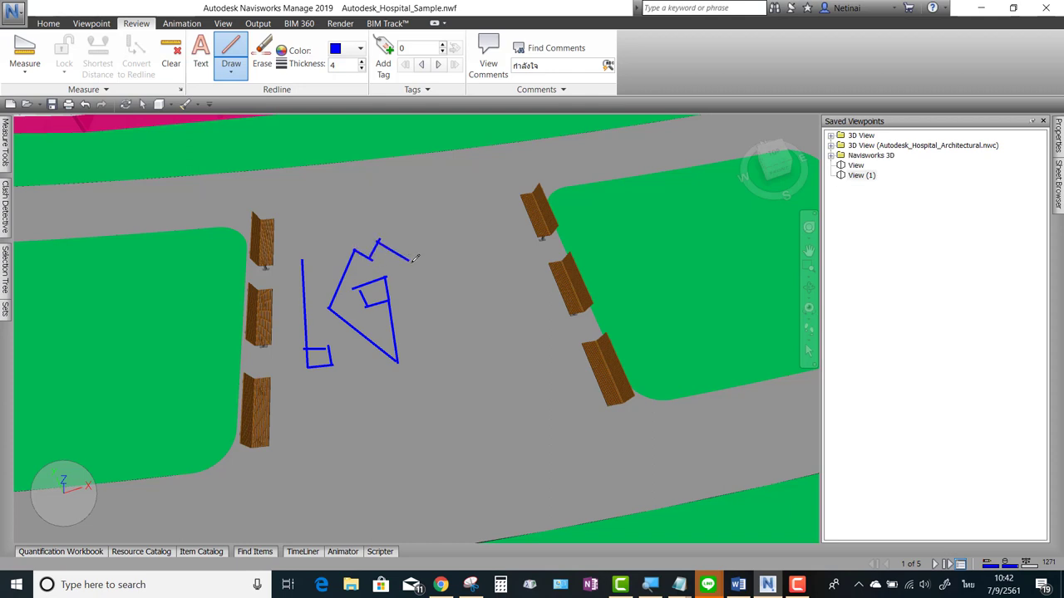
{"action": "left_click", "coordinate": [432, 355]}
Sketch two more blue line letters above and to the right of the earlier strokes
{"action": "left_click_drag", "start_coordinate": [325, 189], "coordinate": [350, 181]}
{"action": "left_click", "coordinate": [357, 205]}
{"action": "left_click", "coordinate": [334, 214]}
{"action": "left_click", "coordinate": [330, 189]}
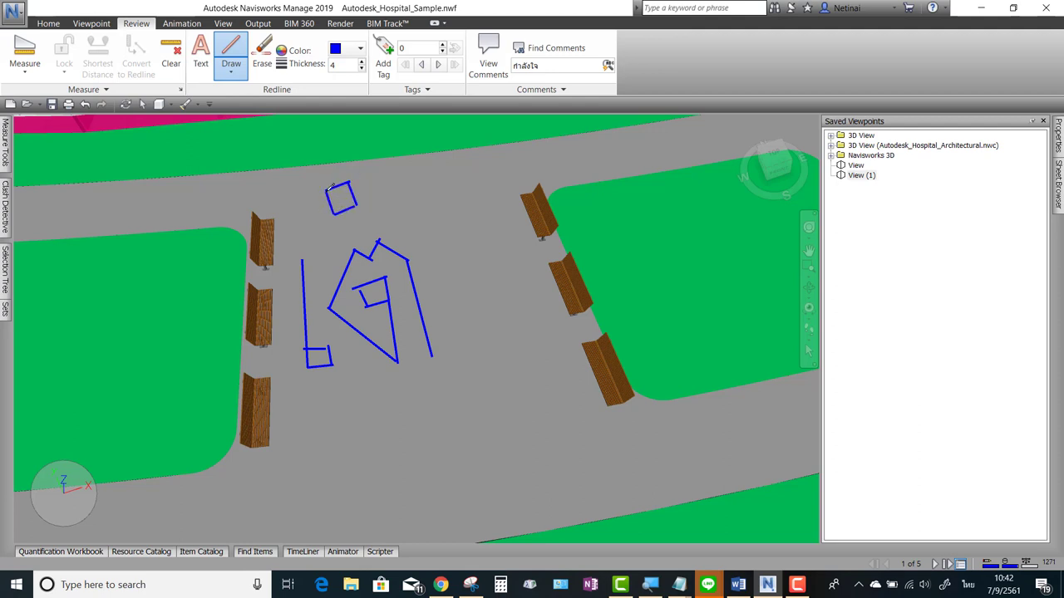
{"action": "left_click", "coordinate": [357, 204]}
{"action": "left_click", "coordinate": [386, 184]}
{"action": "left_click", "coordinate": [437, 234]}
{"action": "left_click", "coordinate": [456, 229]}
{"action": "left_click", "coordinate": [433, 236]}
{"action": "left_click", "coordinate": [463, 255]}
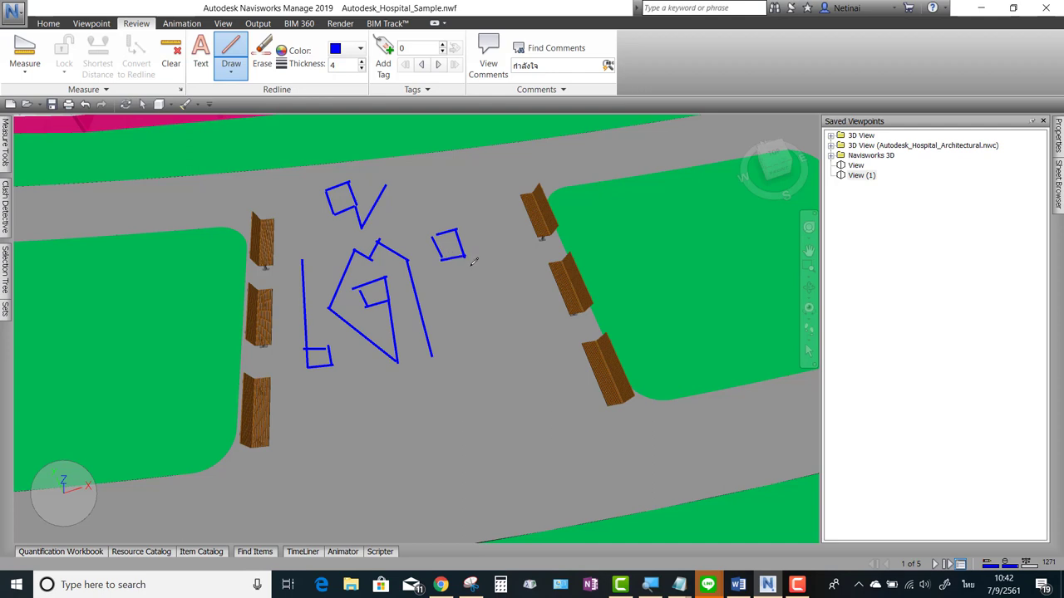
{"action": "left_click", "coordinate": [492, 339]}
Erase all the blue line sketches with a box over the courtyard
{"action": "left_click", "coordinate": [262, 59]}
{"action": "left_click_drag", "start_coordinate": [171, 165], "coordinate": [655, 414]}
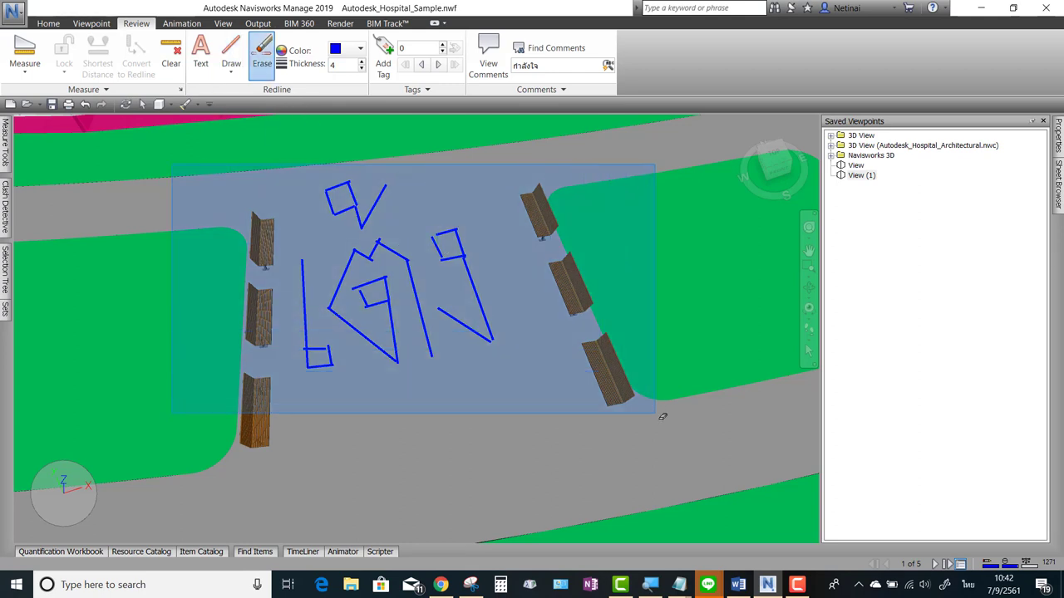
{"action": "left_click", "coordinate": [231, 68]}
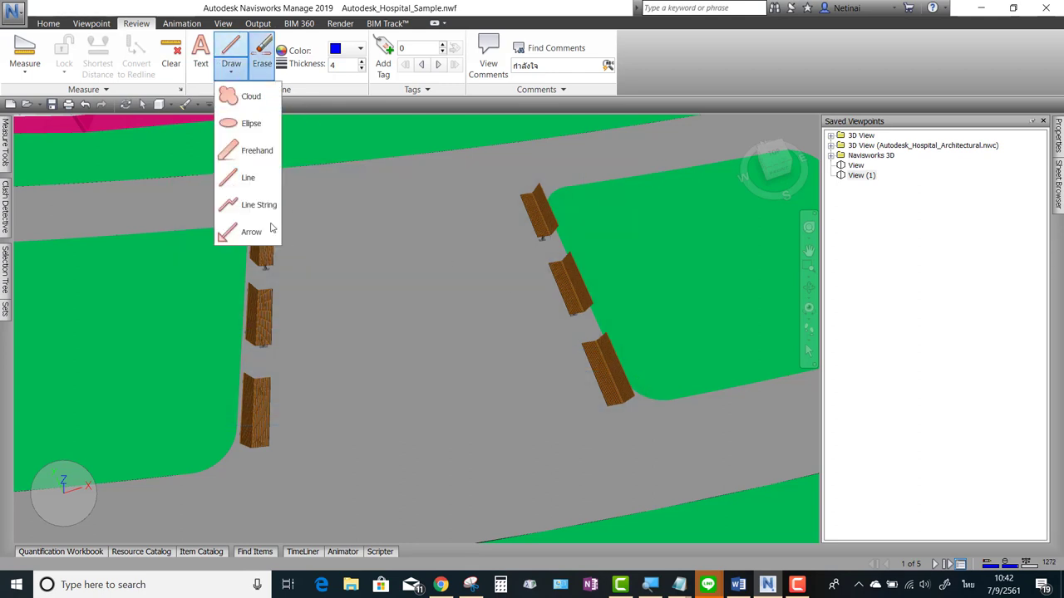
Draw a short blue Line String test segment, then erase it
{"action": "left_click", "coordinate": [254, 204]}
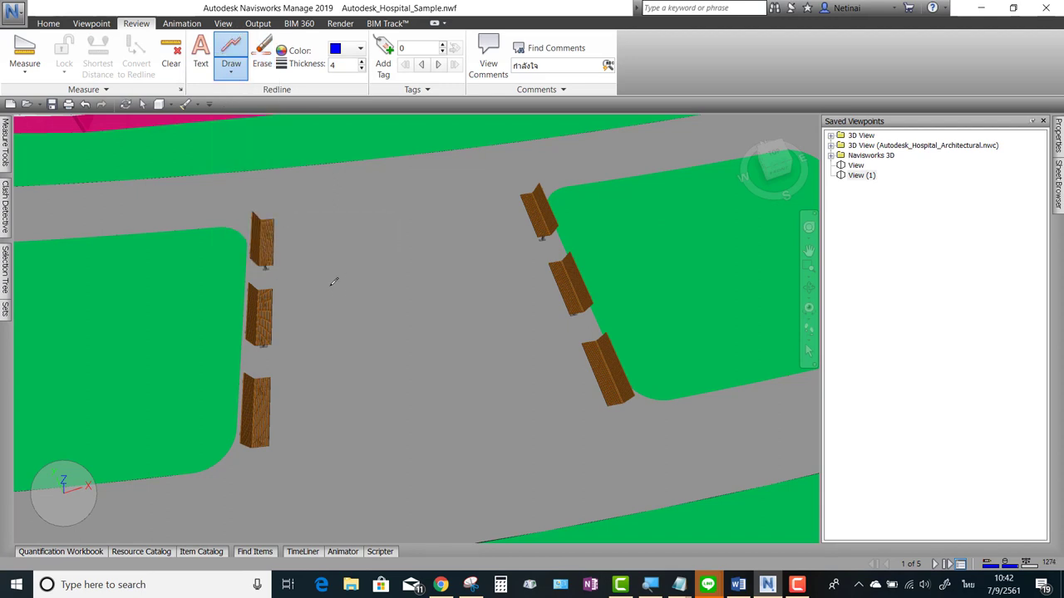
{"action": "left_click", "coordinate": [310, 225]}
{"action": "left_click", "coordinate": [262, 58]}
{"action": "left_click_drag", "start_coordinate": [279, 191], "coordinate": [377, 242]}
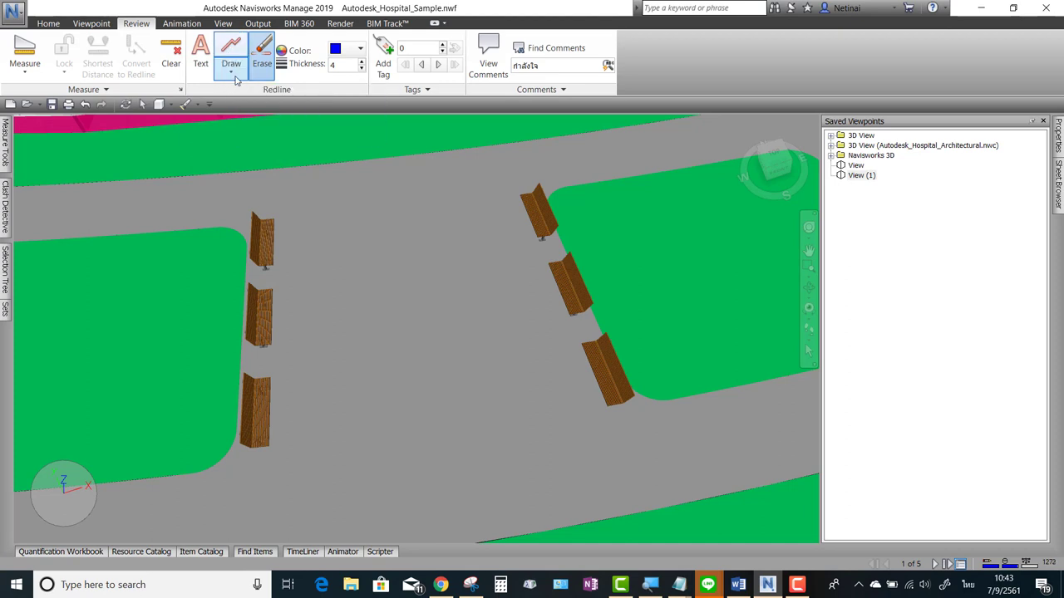
Draw a long vertical blue line string between the benches with a square at its bottom, undoing a stray diagonal
{"action": "left_click", "coordinate": [236, 76]}
{"action": "left_click", "coordinate": [249, 204]}
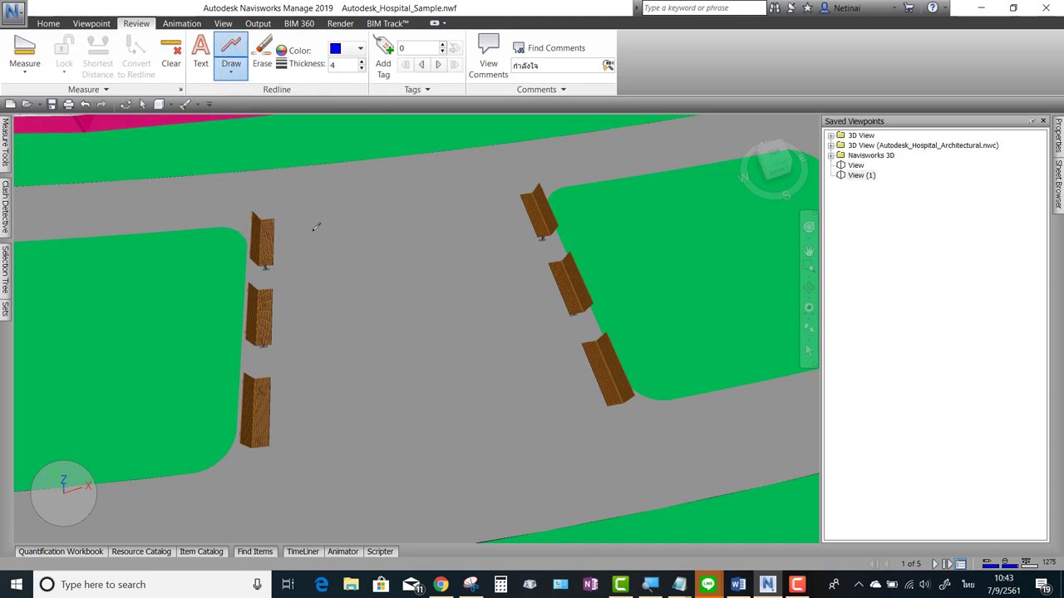
{"action": "left_click", "coordinate": [320, 335]}
{"action": "left_click", "coordinate": [352, 333]}
{"action": "left_click", "coordinate": [346, 301]}
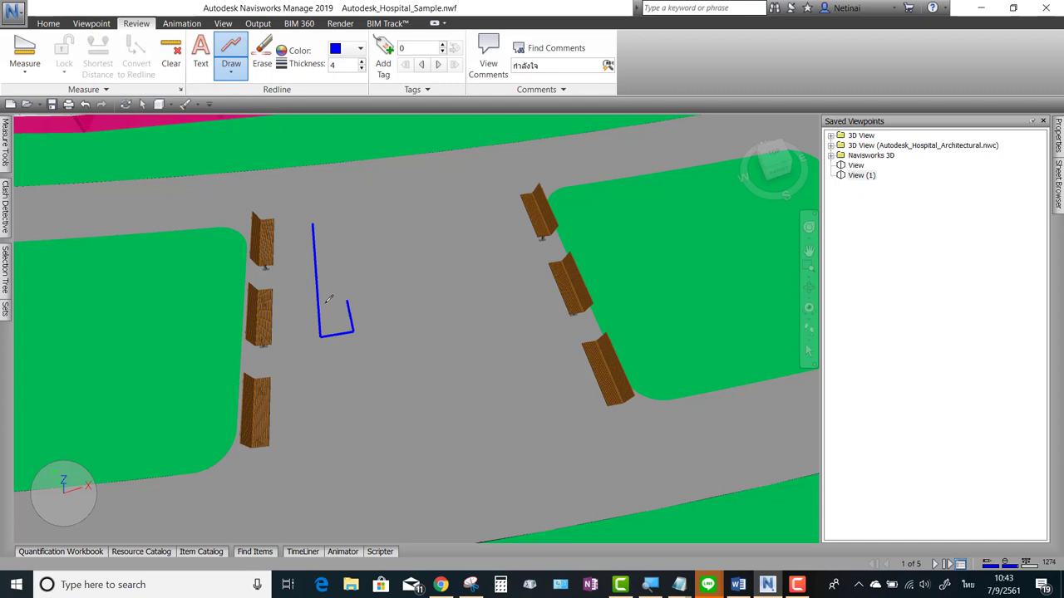
{"action": "left_click", "coordinate": [320, 308]}
{"action": "left_click", "coordinate": [386, 242]}
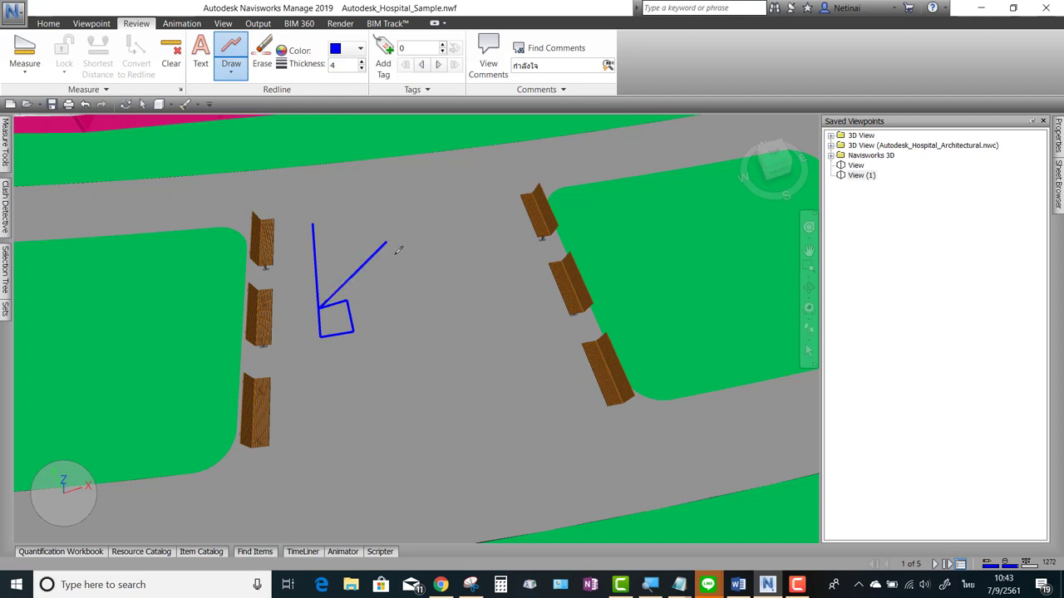
{"action": "left_click", "coordinate": [85, 104]}
Draw a blue quadrilateral loop with diagonal, bottom and left strokes on the path
{"action": "left_click", "coordinate": [231, 73]}
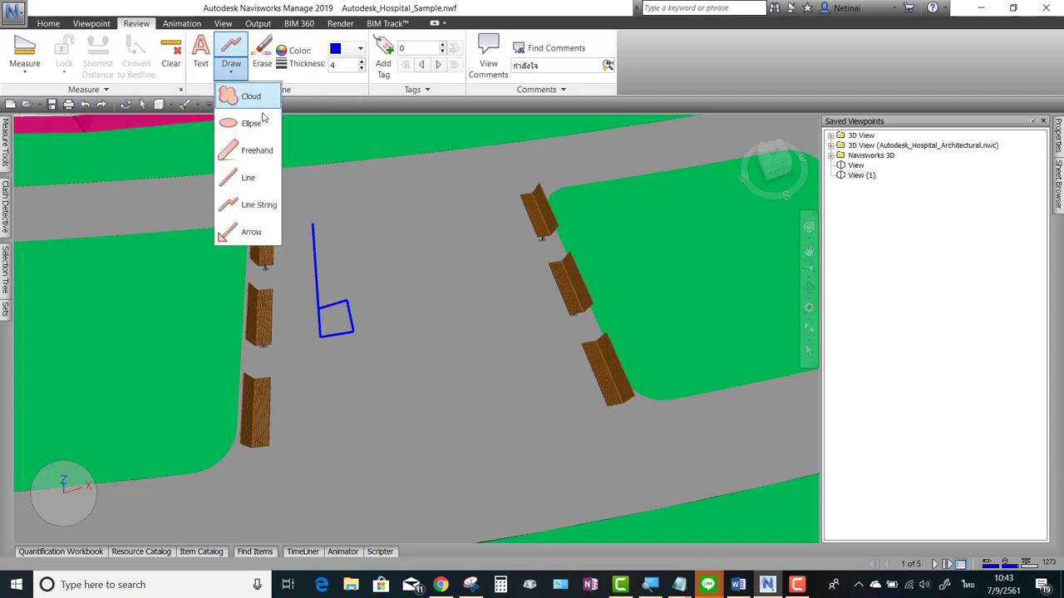
{"action": "left_click", "coordinate": [254, 121]}
{"action": "left_click", "coordinate": [237, 75]}
{"action": "left_click", "coordinate": [254, 205]}
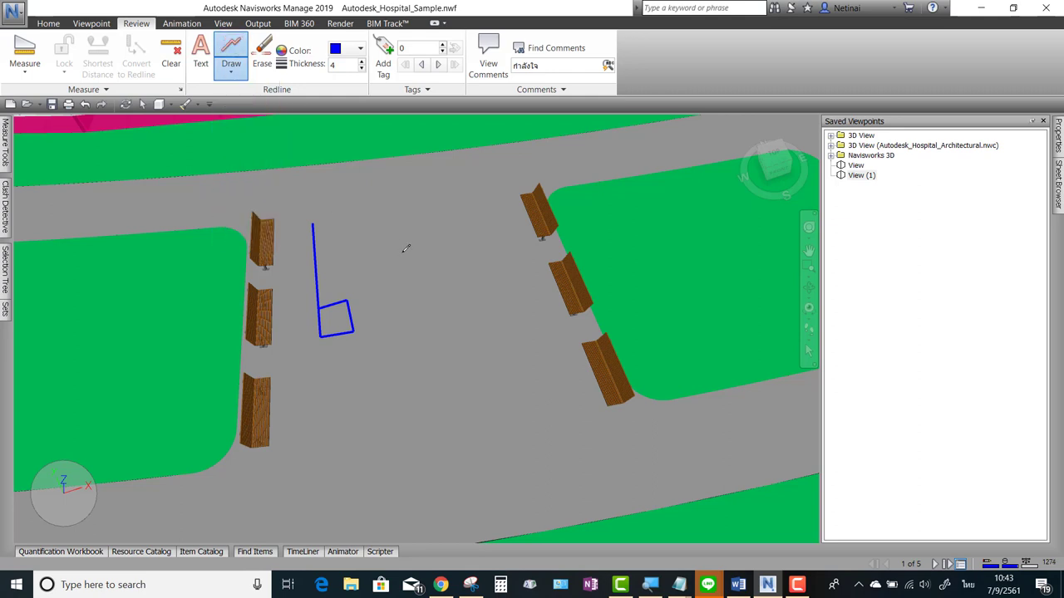
{"action": "left_click", "coordinate": [399, 237]}
{"action": "left_click", "coordinate": [413, 265]}
{"action": "left_click", "coordinate": [382, 276]}
{"action": "left_click", "coordinate": [372, 244]}
{"action": "left_click", "coordinate": [398, 235]}
{"action": "left_click", "coordinate": [430, 306]}
{"action": "left_click", "coordinate": [364, 291]}
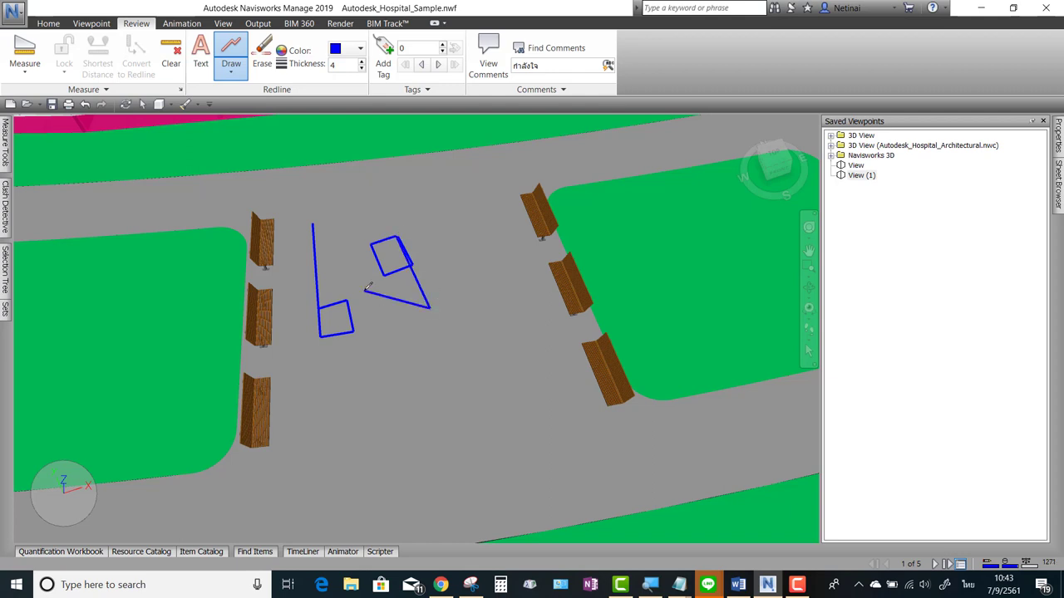
{"action": "left_click", "coordinate": [357, 225]}
Add a zigzag top and extra segments to the blue line string, undoing the last one
{"action": "left_click", "coordinate": [374, 222]}
{"action": "left_click", "coordinate": [389, 228]}
{"action": "left_click", "coordinate": [400, 216]}
{"action": "left_click", "coordinate": [410, 216]}
{"action": "left_click", "coordinate": [427, 235]}
{"action": "left_click", "coordinate": [450, 306]}
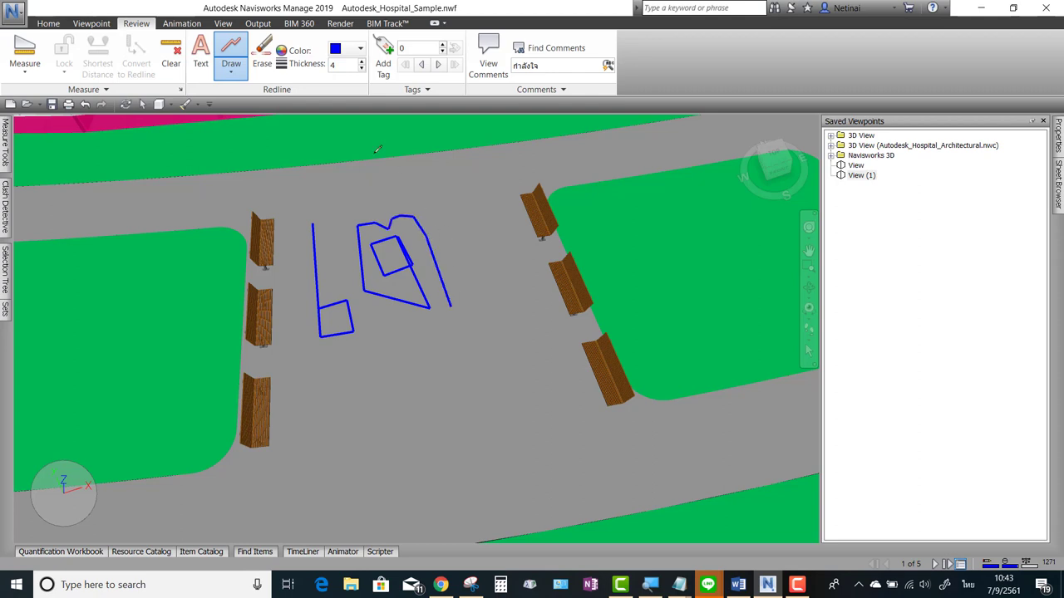
{"action": "left_click", "coordinate": [362, 171]}
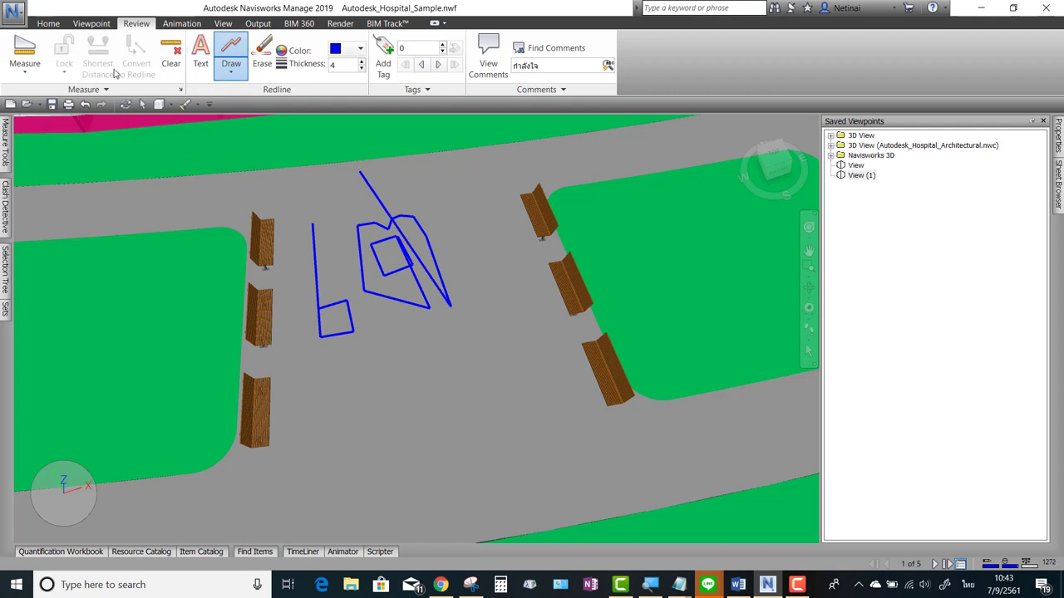
{"action": "left_click", "coordinate": [86, 105]}
Draw a small blue quadrilateral above the sketch, undoing the diagonal across it
{"action": "left_click", "coordinate": [231, 71]}
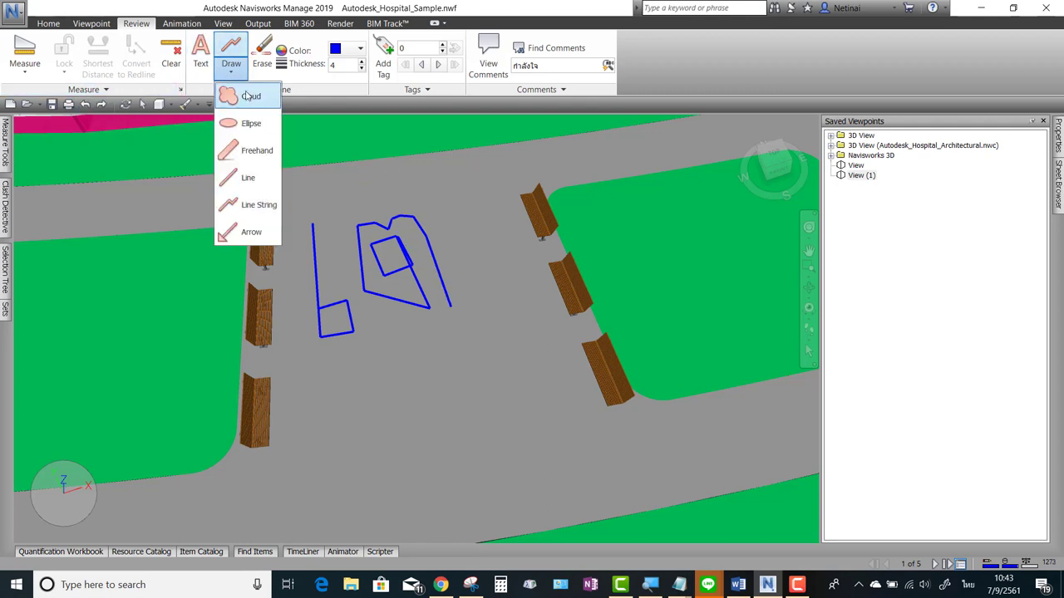
{"action": "left_click", "coordinate": [254, 206]}
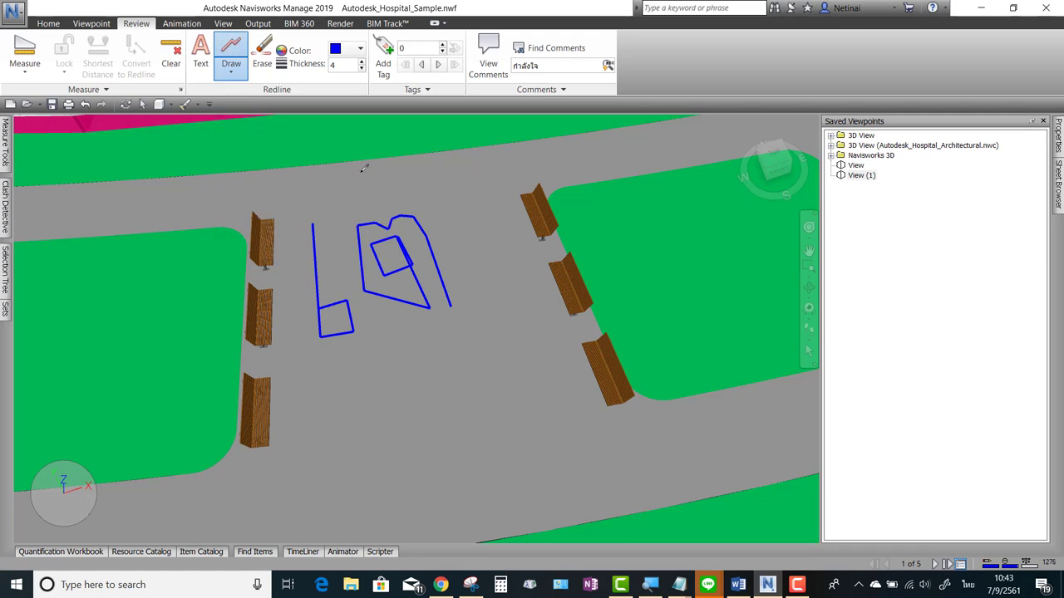
{"action": "left_click", "coordinate": [391, 166]}
{"action": "left_click", "coordinate": [397, 191]}
{"action": "left_click", "coordinate": [366, 197]}
{"action": "left_click", "coordinate": [359, 171]}
{"action": "left_click", "coordinate": [402, 203]}
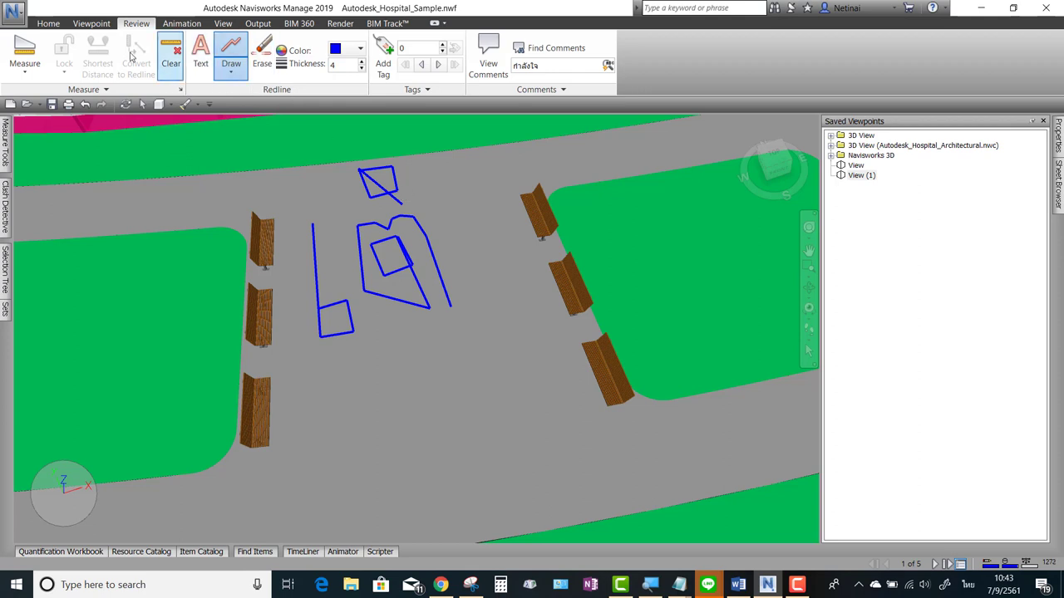
{"action": "left_click", "coordinate": [85, 104]}
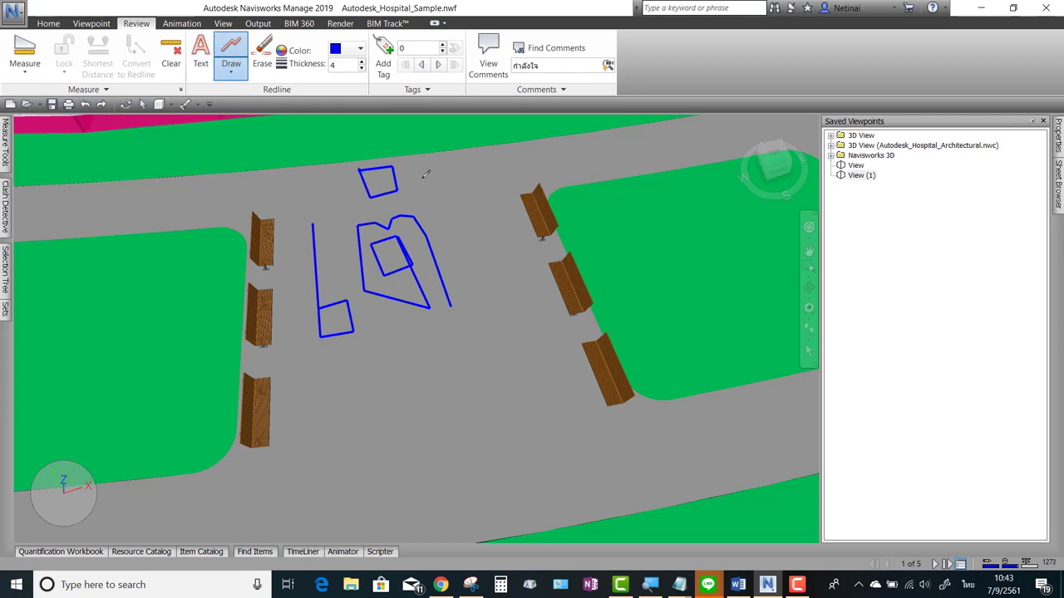
Add a short diagonal blue stroke up to the right on the path, undoing the extra strokes
{"action": "left_click_drag", "start_coordinate": [403, 204], "coordinate": [403, 183]}
{"action": "left_click", "coordinate": [84, 104]}
{"action": "left_click_drag", "start_coordinate": [399, 202], "coordinate": [431, 163]}
{"action": "left_click_drag", "start_coordinate": [450, 204], "coordinate": [429, 163]}
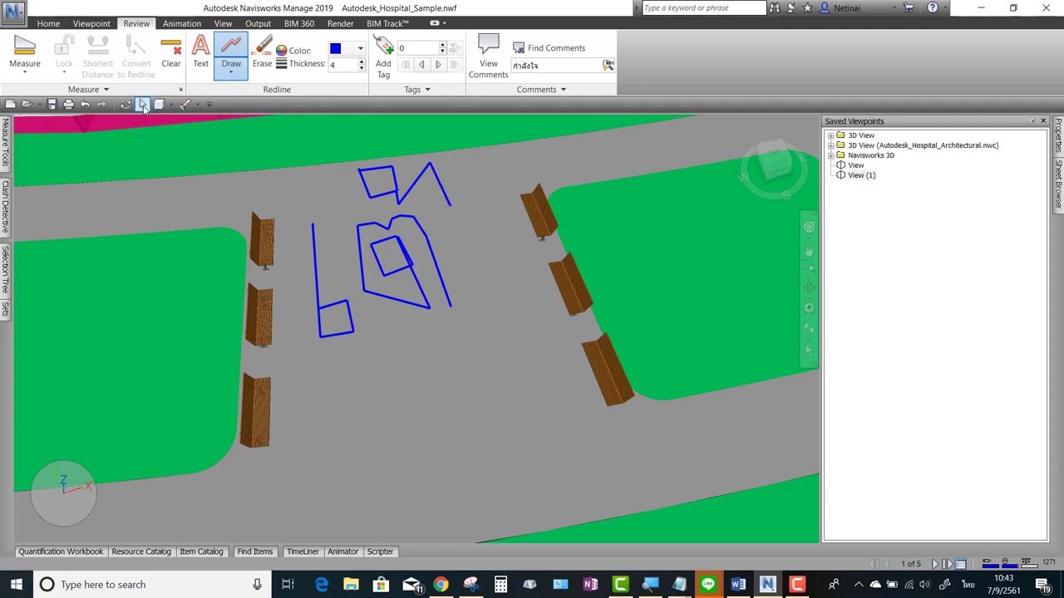
{"action": "left_click", "coordinate": [85, 103]}
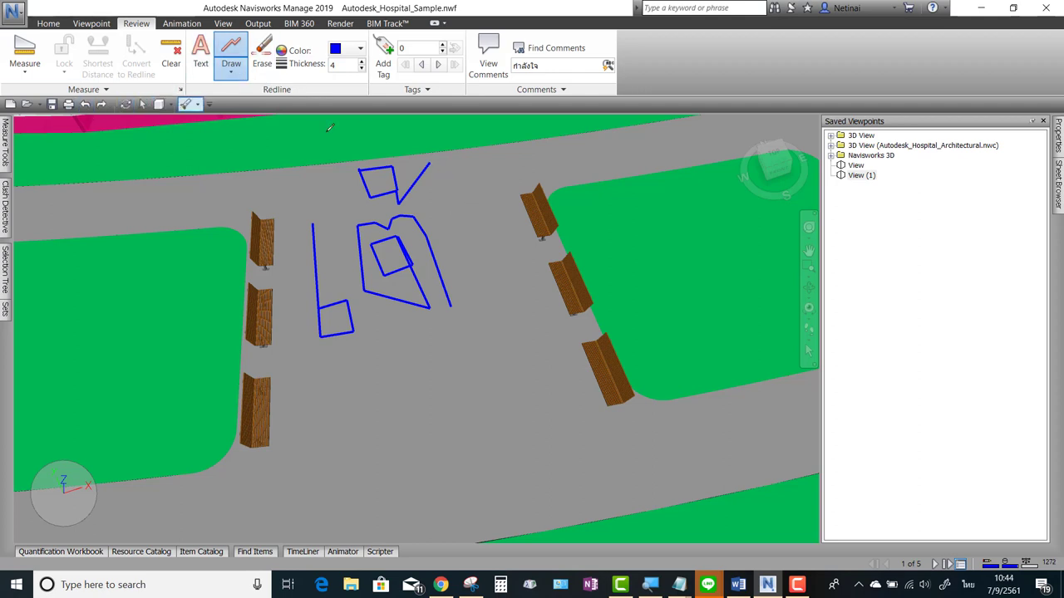
Draw a closed blue quadrilateral line string near the right benches
{"action": "left_click", "coordinate": [231, 80]}
{"action": "left_click", "coordinate": [245, 97]}
{"action": "left_click", "coordinate": [231, 73]}
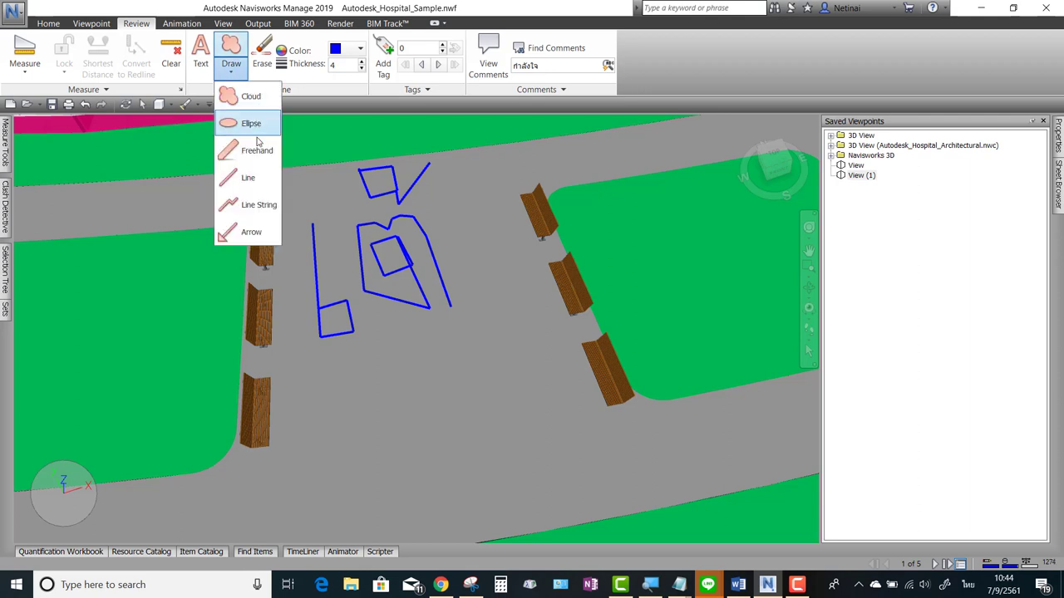
{"action": "left_click", "coordinate": [257, 206]}
{"action": "left_click", "coordinate": [487, 199]}
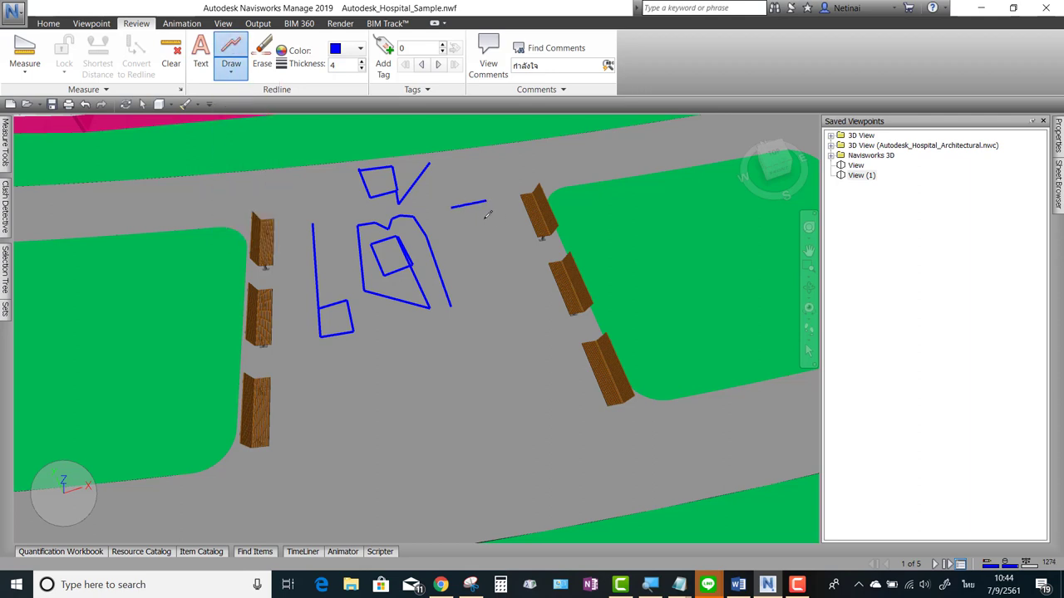
{"action": "left_click", "coordinate": [493, 230]}
{"action": "left_click", "coordinate": [455, 234]}
{"action": "left_click", "coordinate": [451, 207]}
{"action": "right_click", "coordinate": [473, 199]}
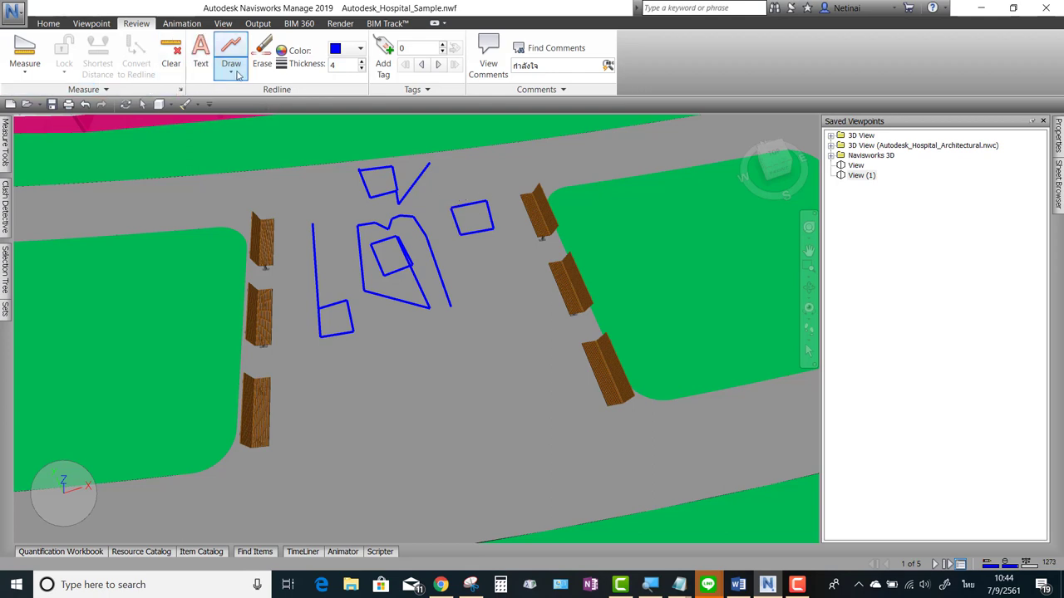
Draw a diagonal inside the new quadrilateral, then undo it
{"action": "left_click", "coordinate": [231, 73]}
{"action": "left_click", "coordinate": [243, 91]}
{"action": "left_click", "coordinate": [231, 72]}
{"action": "left_click", "coordinate": [249, 206]}
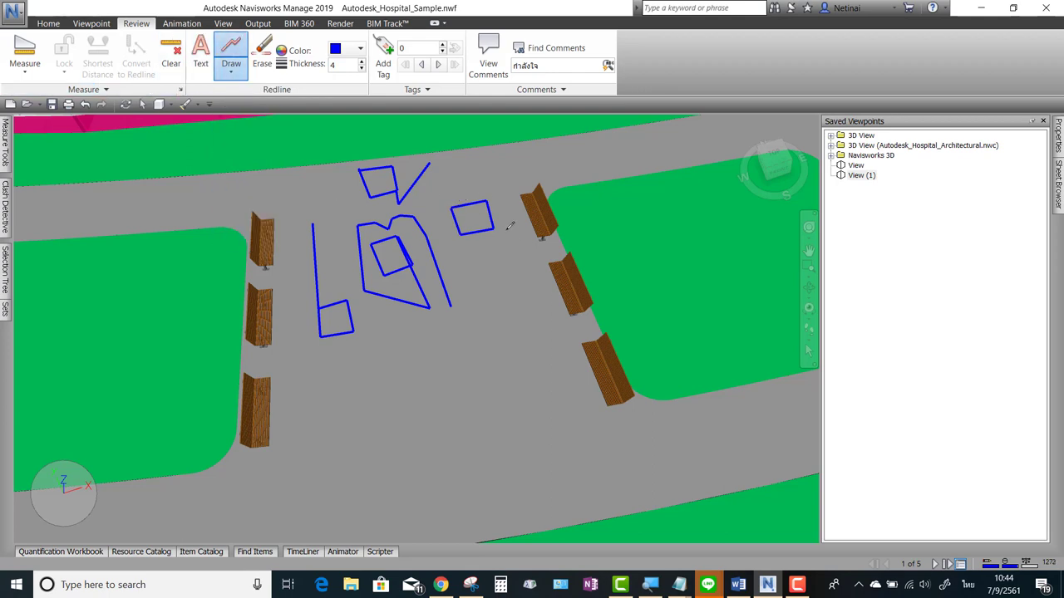
{"action": "left_click", "coordinate": [492, 228]}
{"action": "left_click", "coordinate": [231, 72]}
{"action": "left_click", "coordinate": [246, 93]}
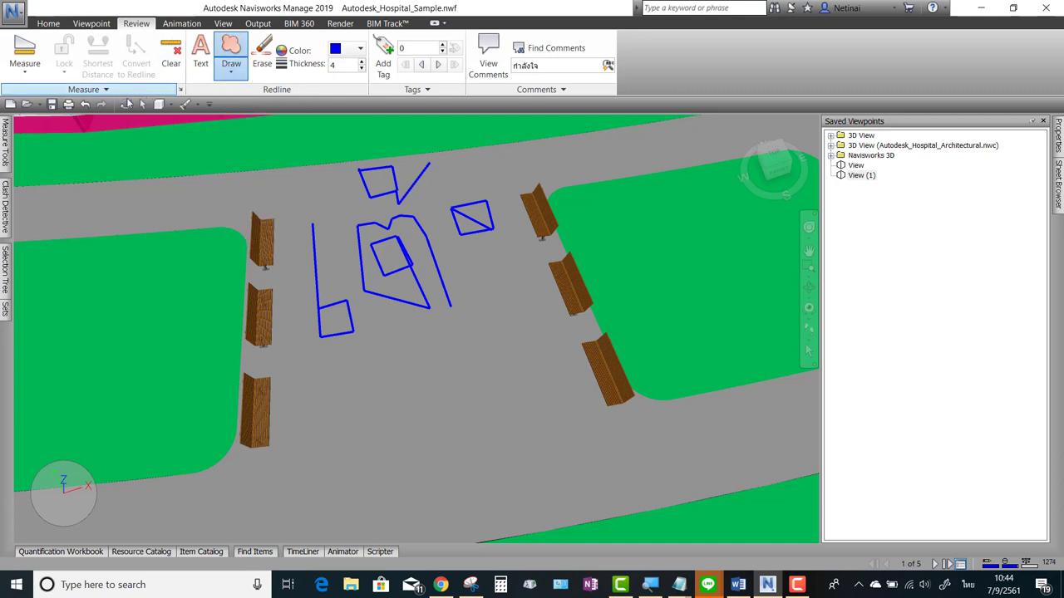
{"action": "left_click", "coordinate": [231, 73]}
{"action": "left_click", "coordinate": [249, 206]}
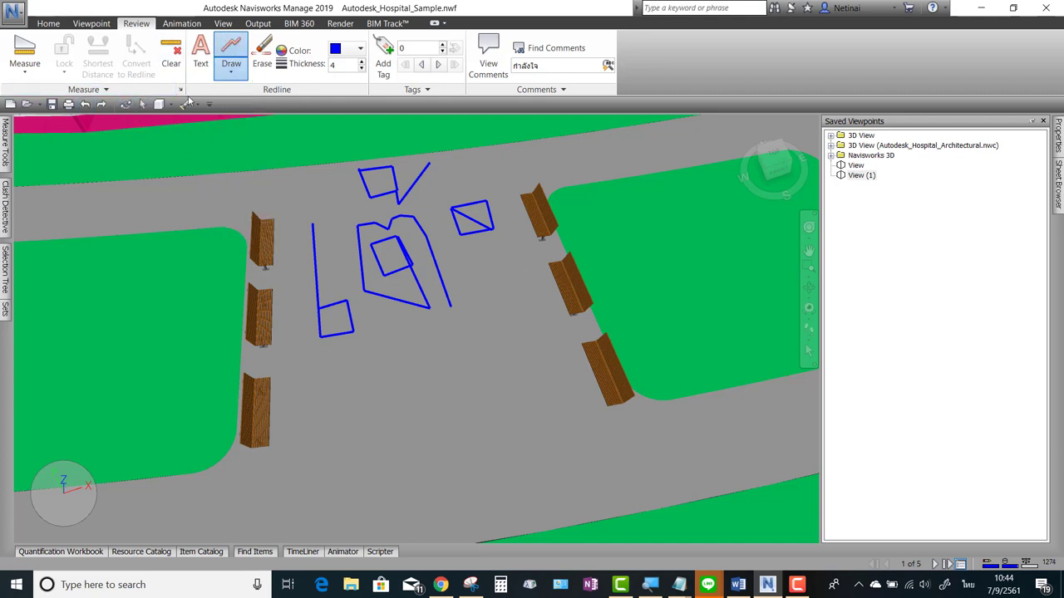
{"action": "left_click", "coordinate": [232, 73]}
{"action": "left_click", "coordinate": [249, 205]}
{"action": "left_click", "coordinate": [86, 105]}
Extend a two-segment line down from the quadrilateral corner, then box-erase all blue sketches
{"action": "left_click", "coordinate": [231, 70]}
{"action": "left_click", "coordinate": [250, 205]}
{"action": "left_click", "coordinate": [231, 71]}
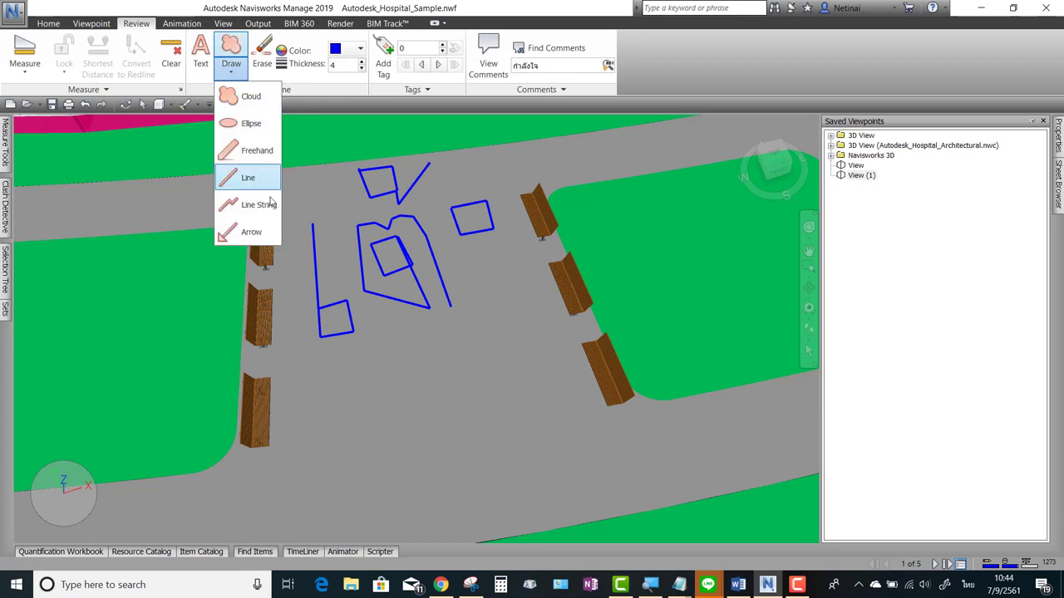
{"action": "left_click", "coordinate": [257, 205]}
{"action": "left_click", "coordinate": [495, 231]}
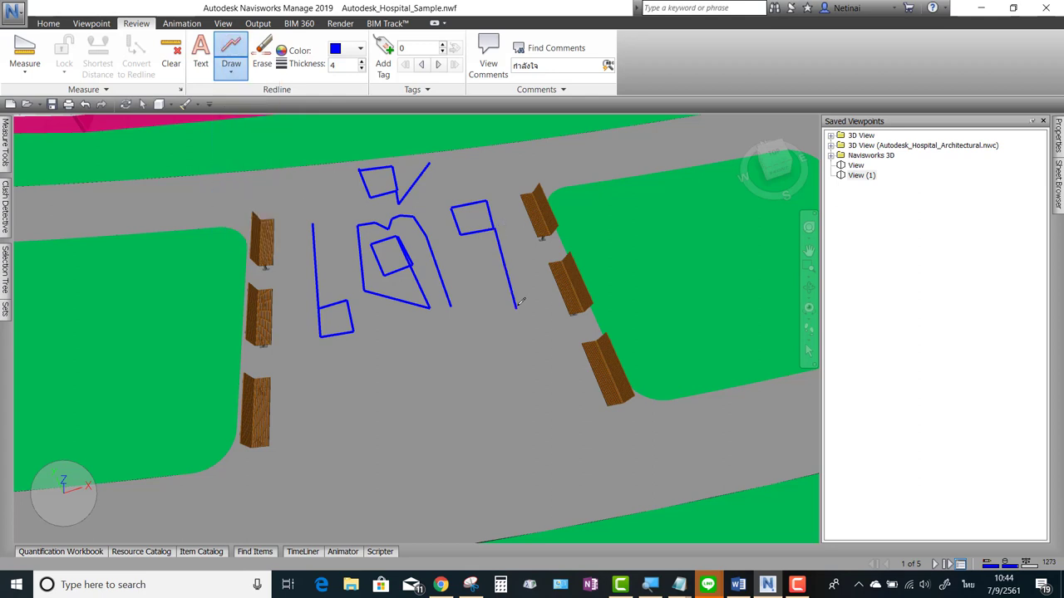
{"action": "left_click", "coordinate": [453, 269]}
{"action": "left_click", "coordinate": [262, 56]}
{"action": "left_click_drag", "start_coordinate": [231, 145], "coordinate": [637, 395]}
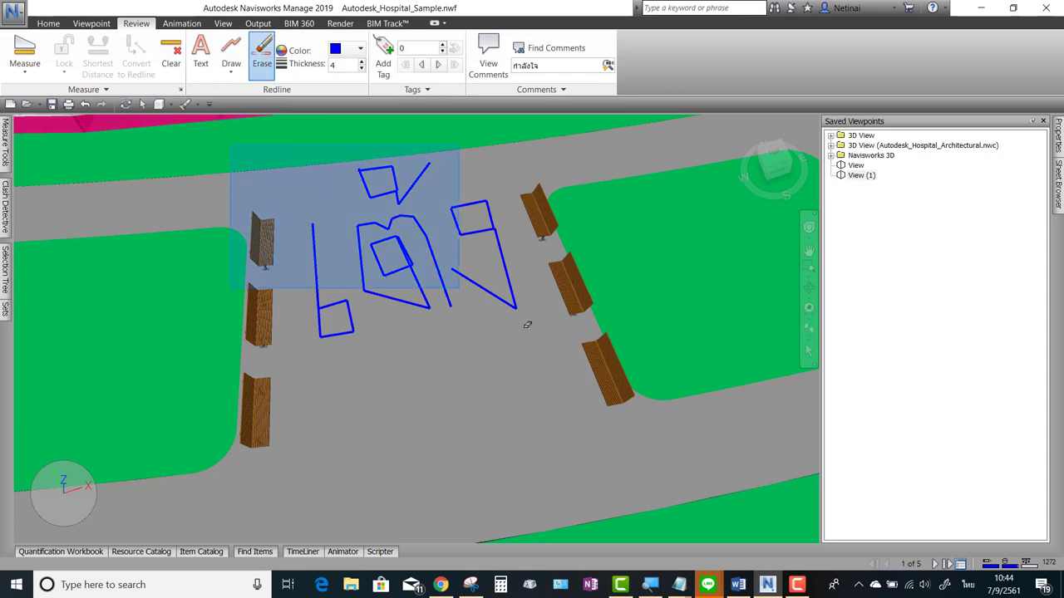
Change the redline colour back to red
{"action": "left_click", "coordinate": [231, 70]}
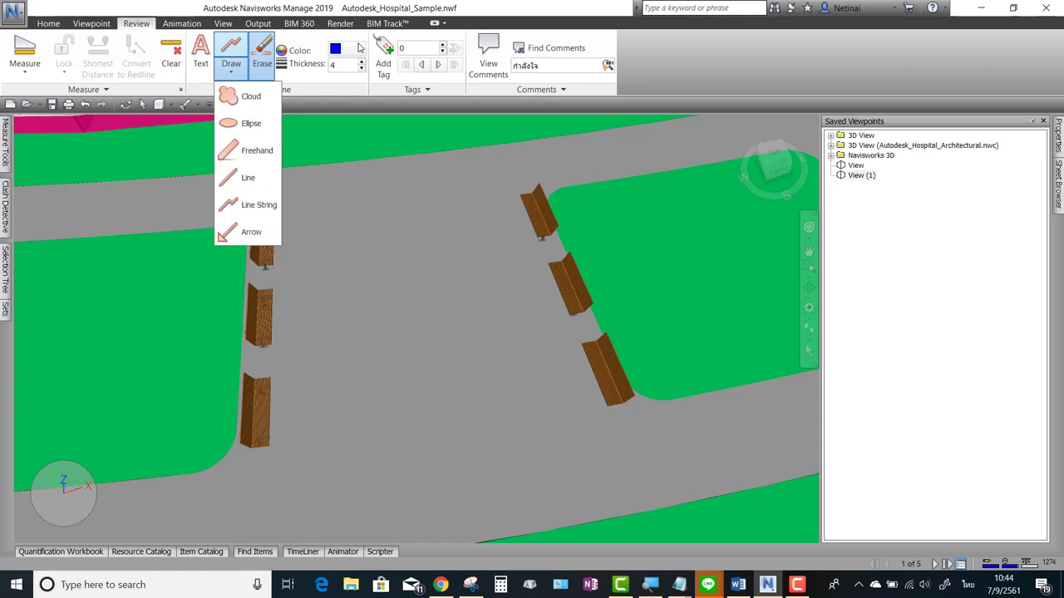
{"action": "left_click", "coordinate": [359, 66]}
{"action": "left_click", "coordinate": [360, 50]}
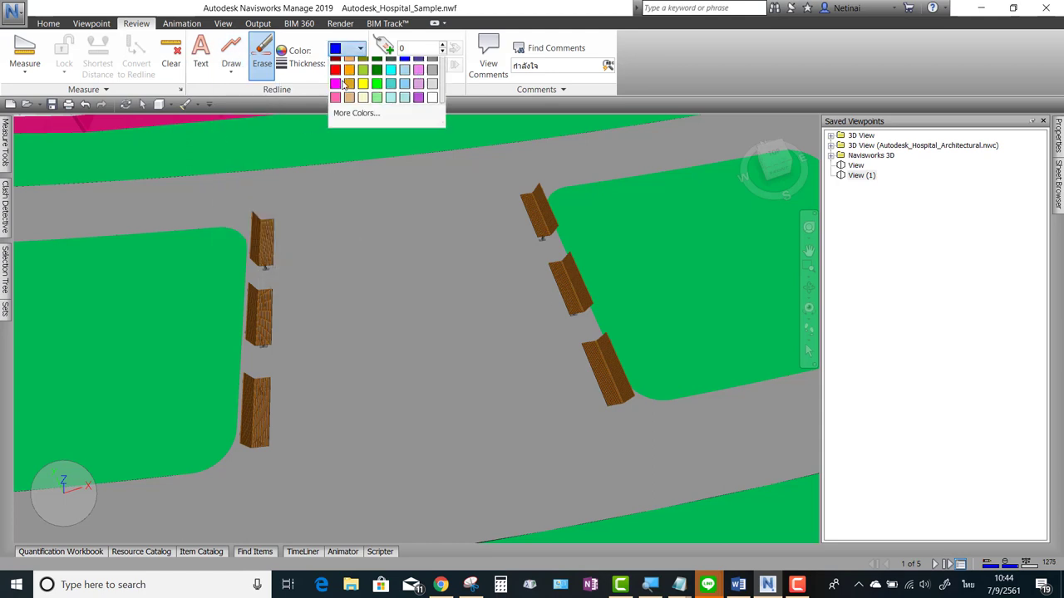
{"action": "left_click", "coordinate": [335, 91]}
Drag four red arrows pointing at the path and the lower right, middle right and middle left benches
{"action": "left_click", "coordinate": [231, 70]}
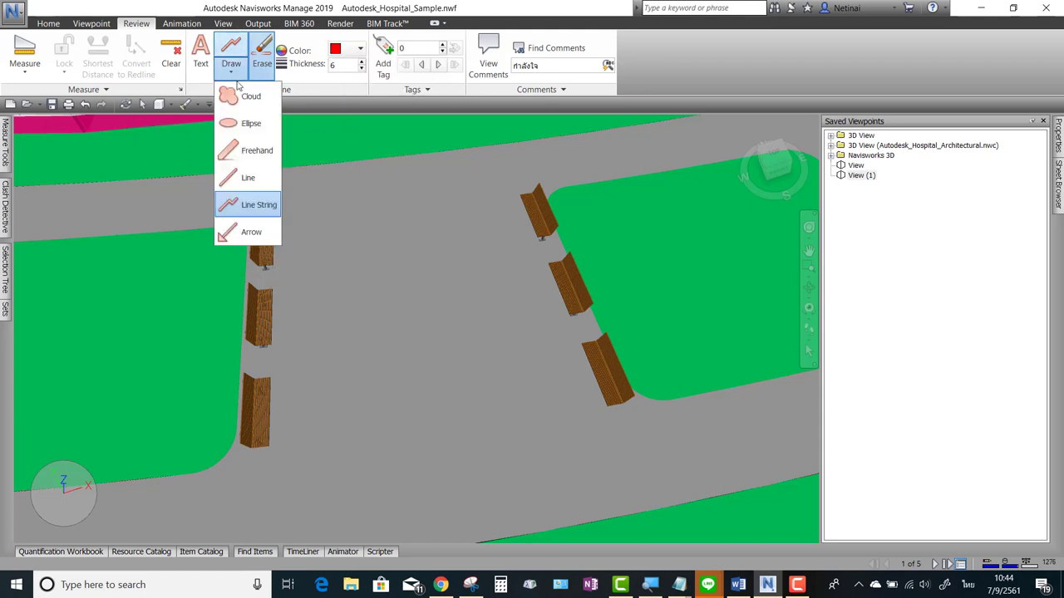
{"action": "left_click", "coordinate": [241, 228]}
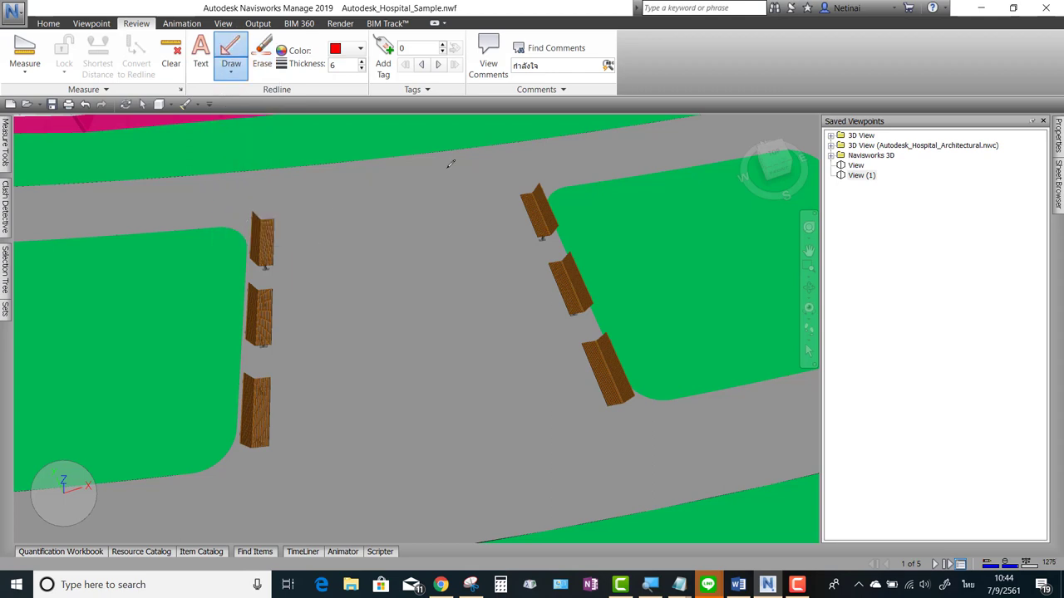
{"action": "left_click_drag", "start_coordinate": [449, 163], "coordinate": [309, 252]}
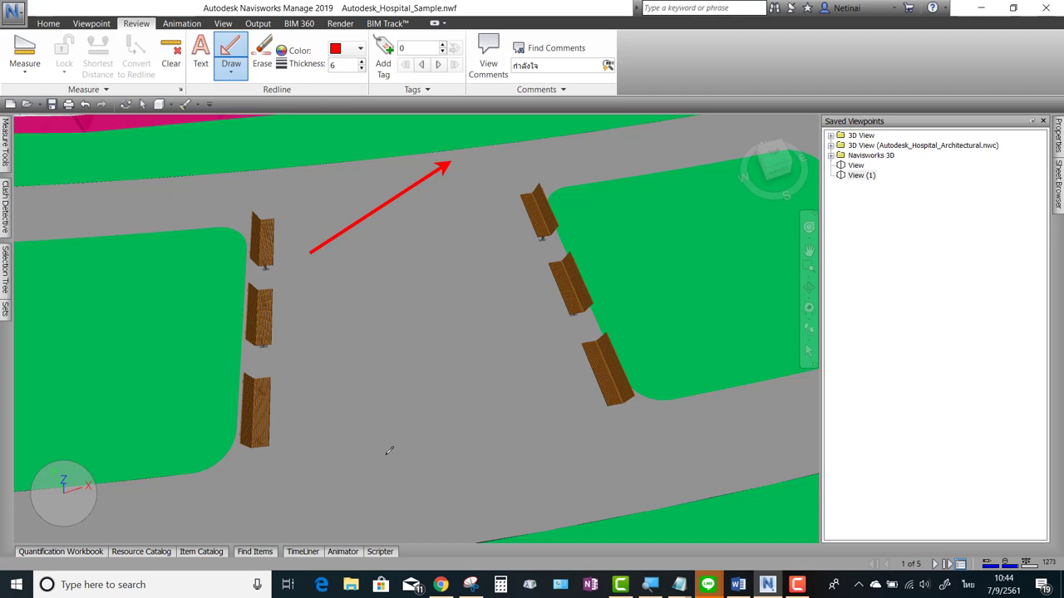
{"action": "left_click_drag", "start_coordinate": [580, 387], "coordinate": [386, 454]}
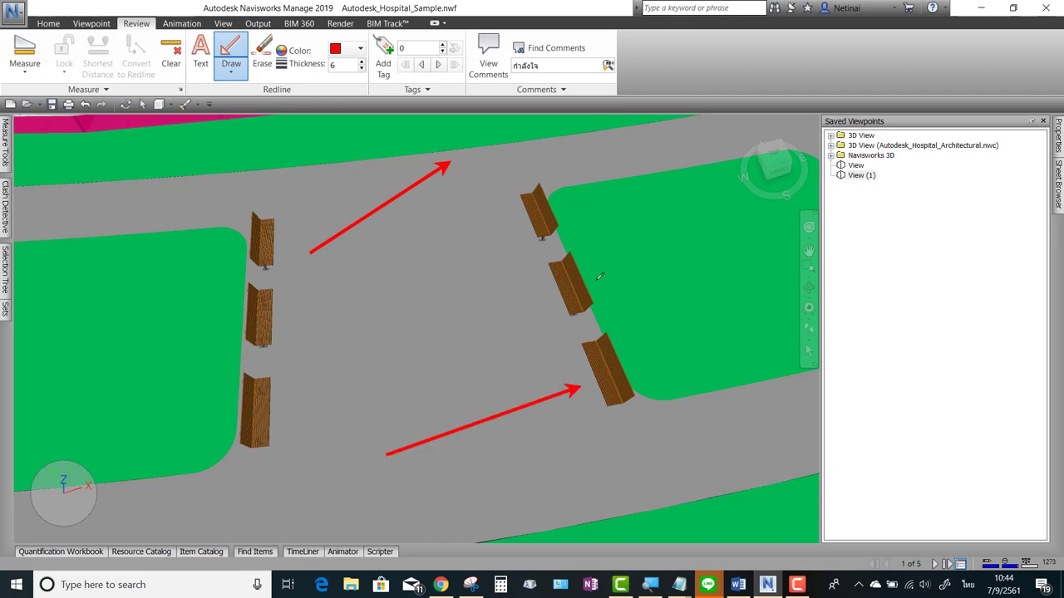
{"action": "left_click_drag", "start_coordinate": [592, 272], "coordinate": [658, 185]}
{"action": "left_click_drag", "start_coordinate": [138, 294], "coordinate": [248, 309]}
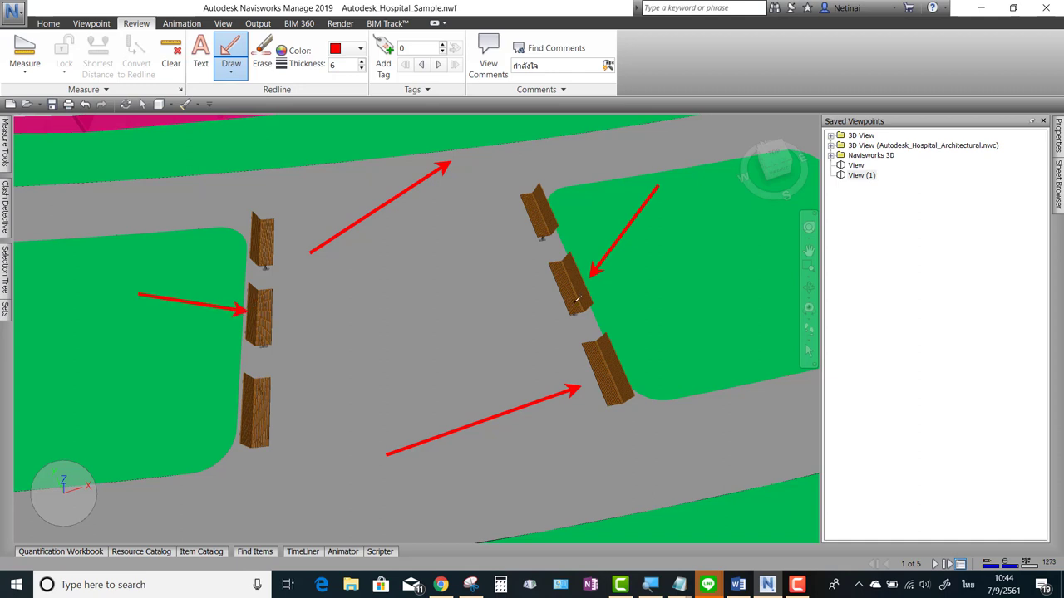
Box-erase all the red arrows and orbit low so the benches sit before the glazed facade
{"action": "left_click", "coordinate": [262, 54]}
{"action": "left_click_drag", "start_coordinate": [60, 151], "coordinate": [742, 463]}
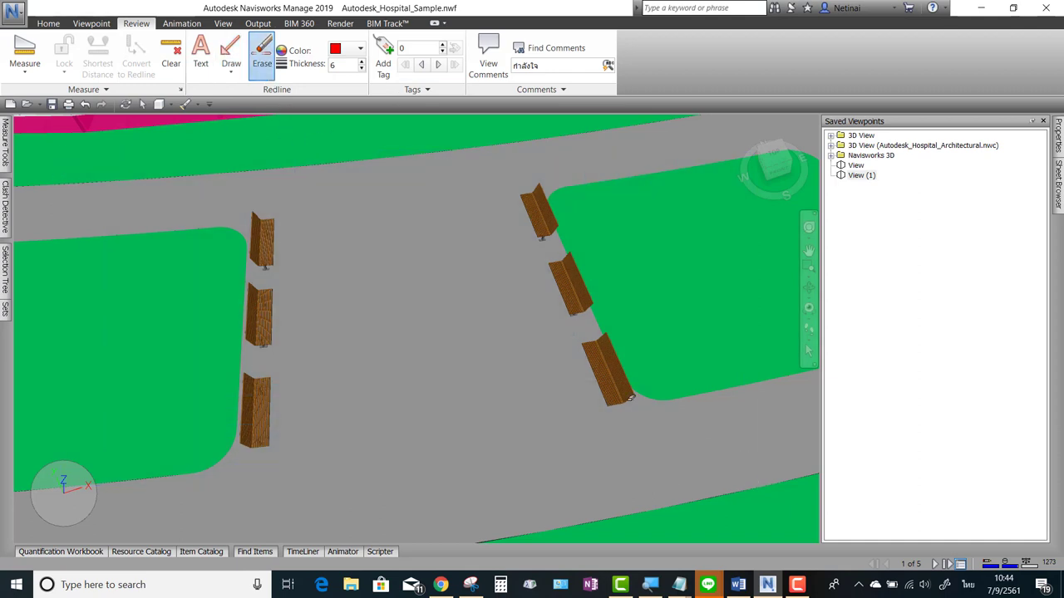
{"action": "scroll", "coordinate": [468, 322], "scroll_direction": "down", "scroll_amount": 3}
{"action": "scroll", "coordinate": [468, 322], "scroll_direction": "up", "scroll_amount": 2}
{"action": "scroll", "coordinate": [468, 322], "scroll_direction": "up", "scroll_amount": 2}
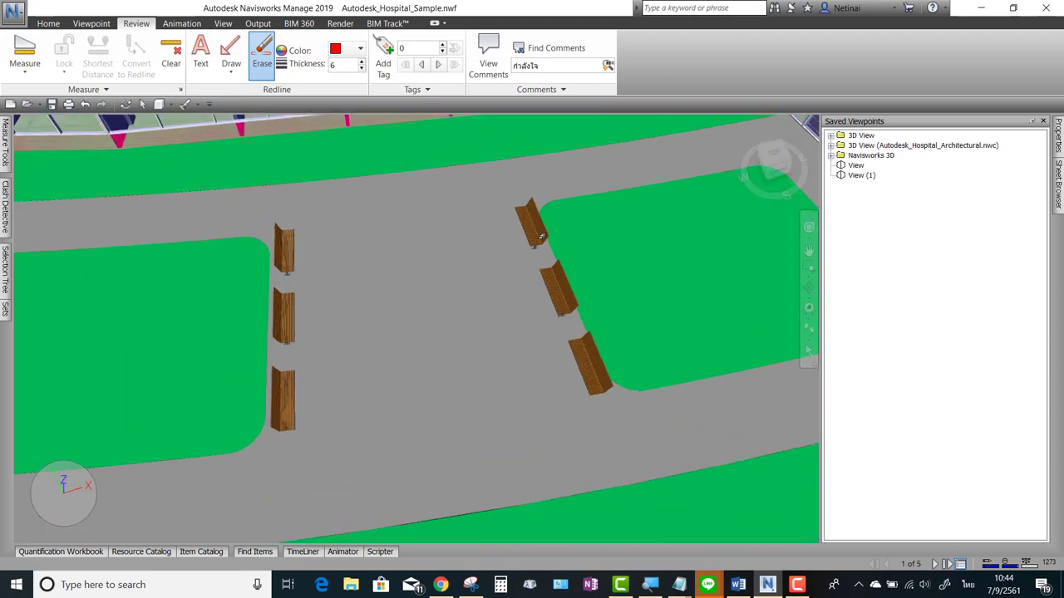
{"action": "middle_click_drag", "start_coordinate": [457, 305], "coordinate": [503, 293], "text": "shift"}
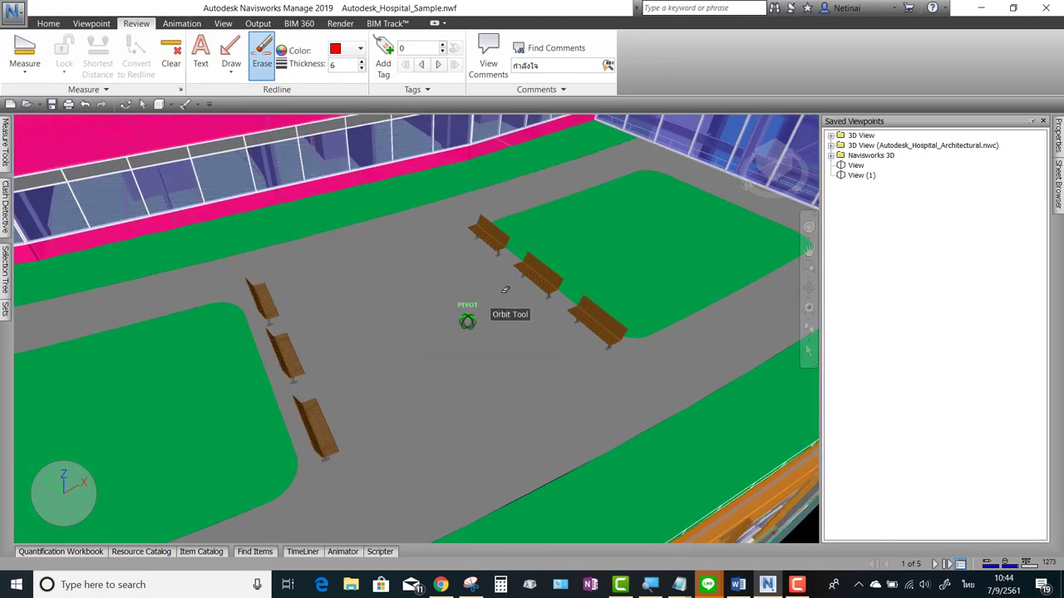
{"action": "mouse_move", "coordinate": [441, 311]}
{"action": "middle_mouse_down", "text": "shift"}
{"action": "mouse_move", "coordinate": [505, 308]}
{"action": "mouse_move", "coordinate": [465, 325]}
{"action": "mouse_move", "coordinate": [487, 337]}
{"action": "mouse_move", "coordinate": [551, 309]}
{"action": "mouse_move", "coordinate": [224, 305]}
{"action": "middle_mouse_up", "text": "shift"}
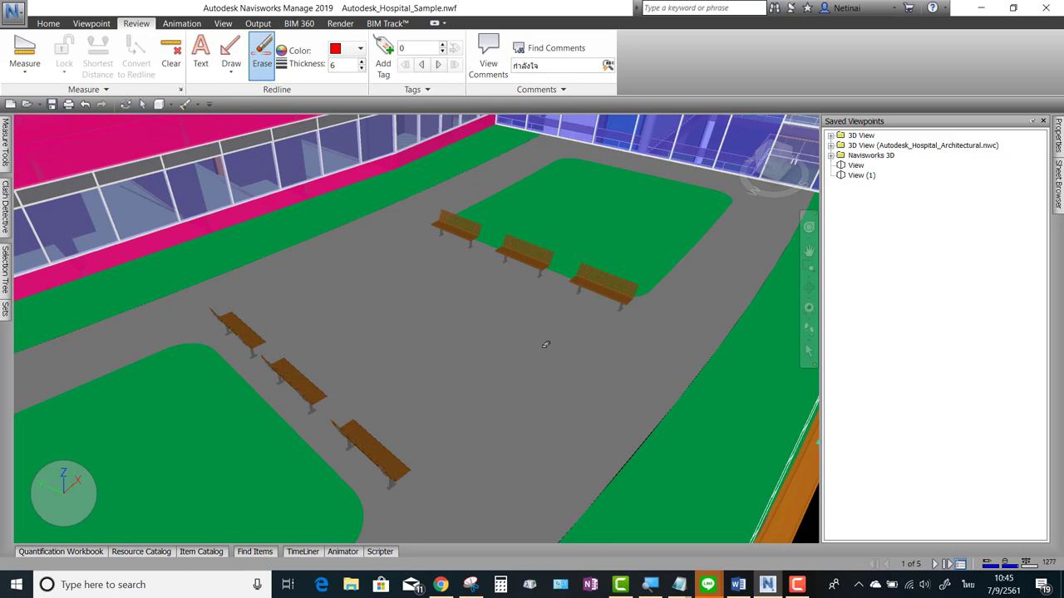
{"action": "middle_click_drag", "start_coordinate": [503, 359], "coordinate": [503, 344], "text": "shift"}
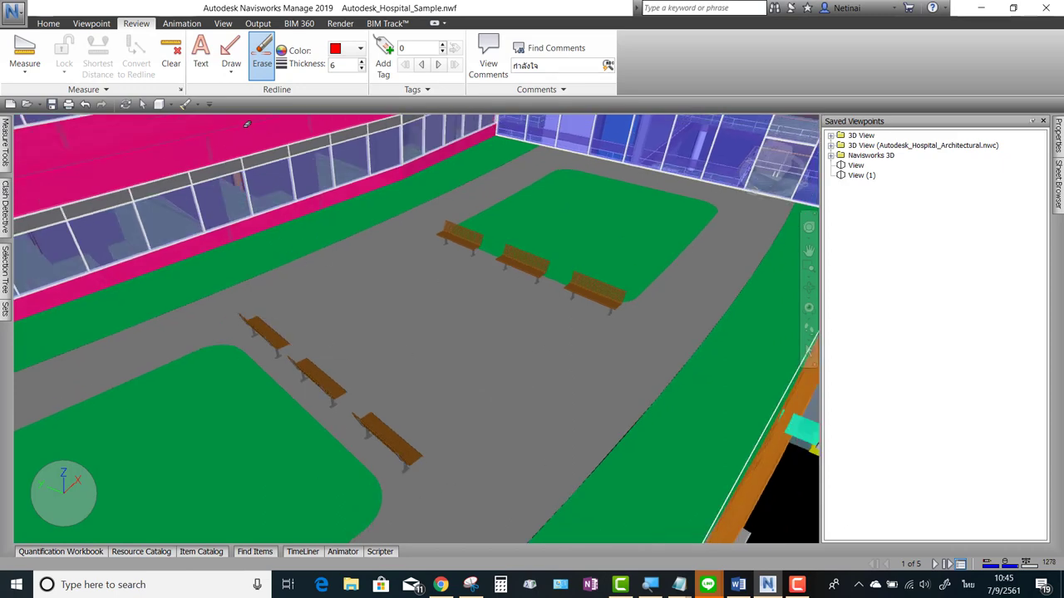
Switch the redline shape to Cloud and start a red cloud across the far benches
{"action": "left_click", "coordinate": [234, 75]}
{"action": "left_click", "coordinate": [250, 96]}
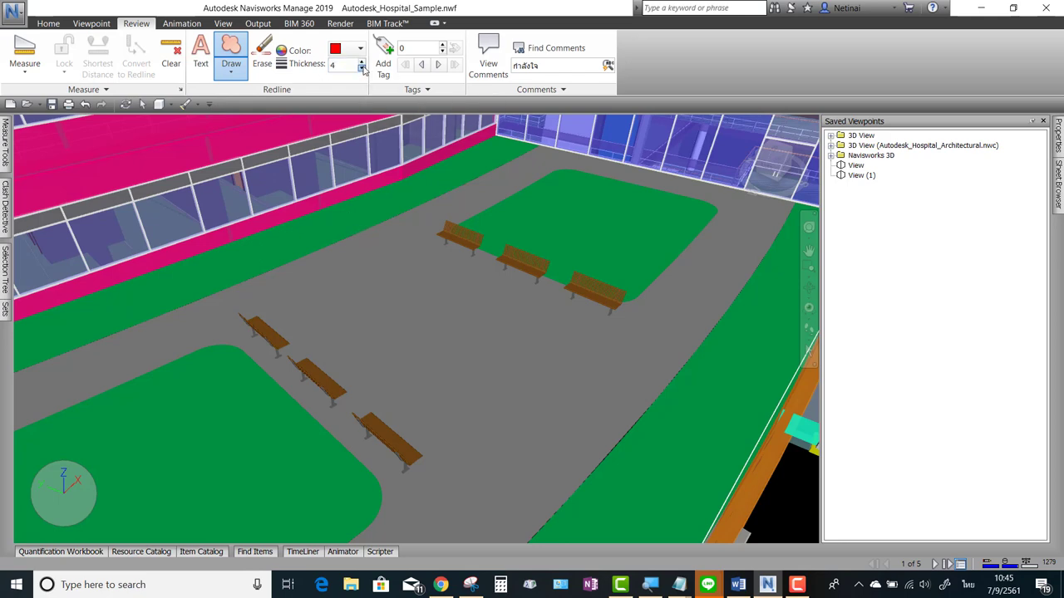
{"action": "left_click", "coordinate": [341, 240]}
{"action": "left_click", "coordinate": [451, 204]}
{"action": "left_click", "coordinate": [515, 216]}
{"action": "left_click", "coordinate": [625, 268]}
Carry the cloud down the right, along the bottom and up the left, closing it around all six benches
{"action": "left_click", "coordinate": [658, 309]}
{"action": "left_click", "coordinate": [622, 396]}
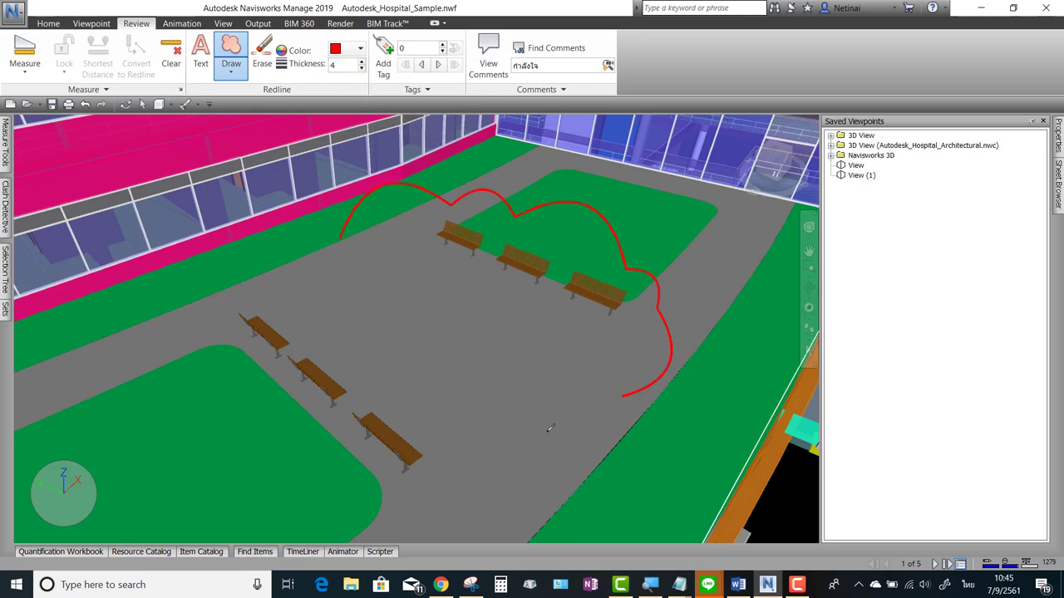
{"action": "left_click", "coordinate": [540, 438]}
{"action": "left_click", "coordinate": [455, 486]}
{"action": "left_click", "coordinate": [306, 455]}
{"action": "left_click", "coordinate": [241, 374]}
{"action": "left_click", "coordinate": [212, 306]}
{"action": "left_click", "coordinate": [277, 260]}
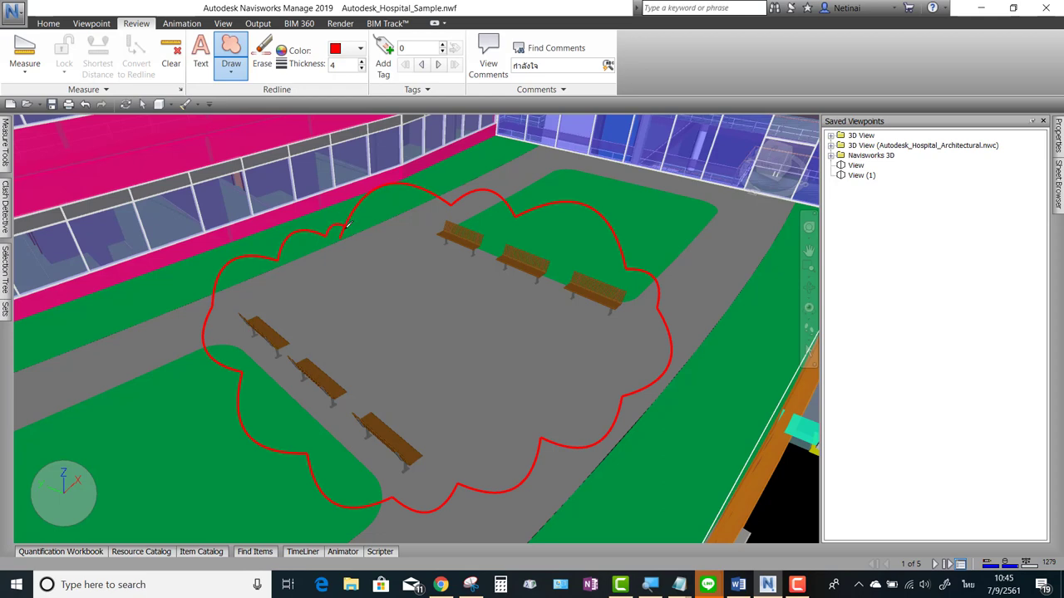
{"action": "left_click", "coordinate": [200, 55]}
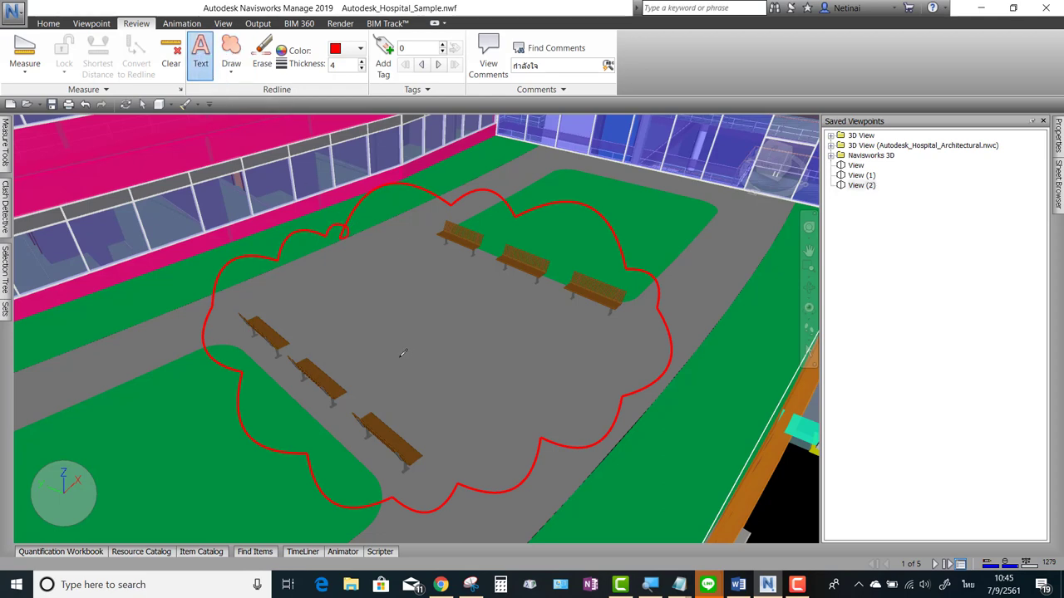
Place the red redline text 'เปลี่ยนเป็น 8 ตัว' inside the bench cloud
{"action": "left_click", "coordinate": [359, 311]}
{"action": "type", "text": "แ"}
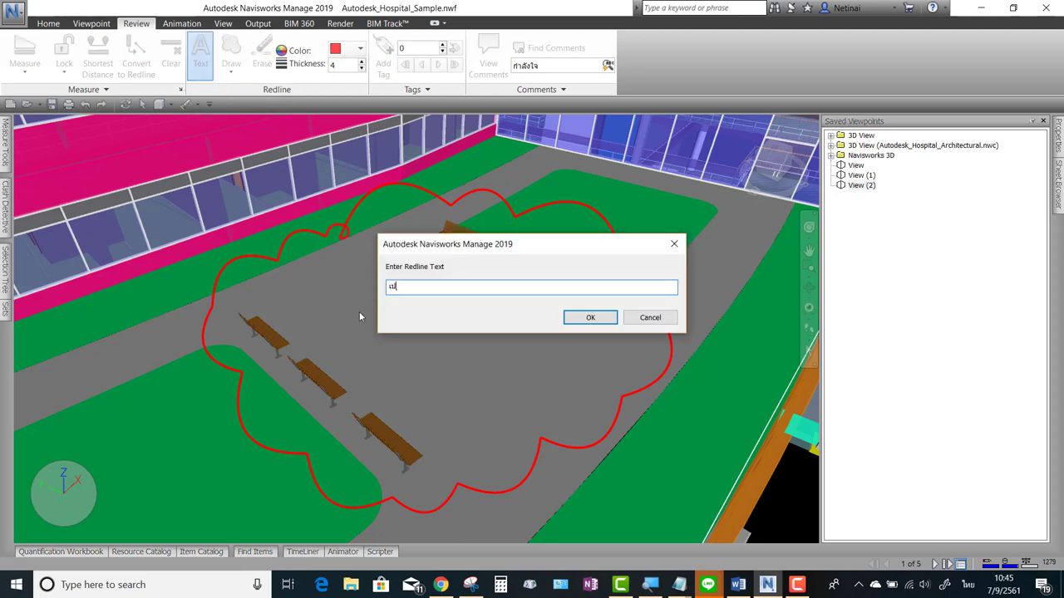
{"action": "type", "text": "ลี่ยนเป็น "}
{"action": "type", "text": "8ตัว"}
{"action": "left_click", "coordinate": [590, 317]}
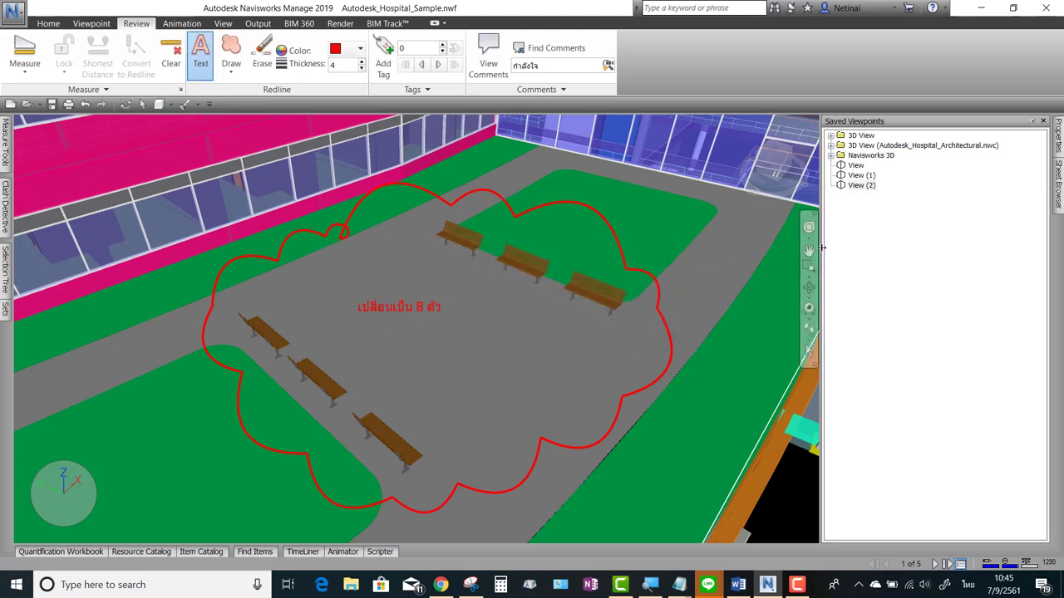
Delete the older saved viewpoints View (1) and View
{"action": "left_click", "coordinate": [865, 176]}
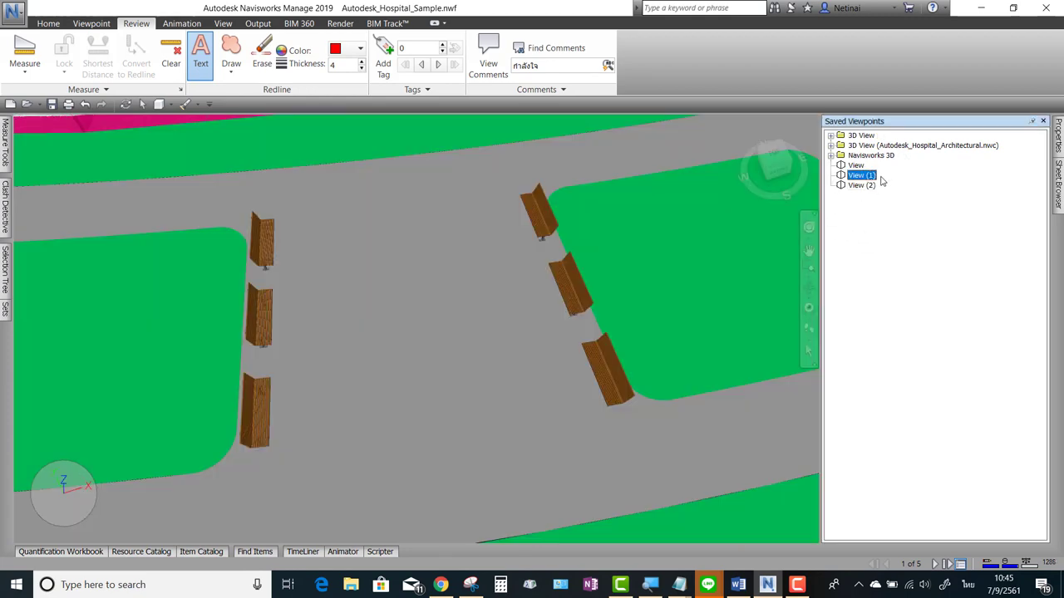
{"action": "key", "text": "Delete"}
{"action": "left_click", "coordinate": [853, 165]}
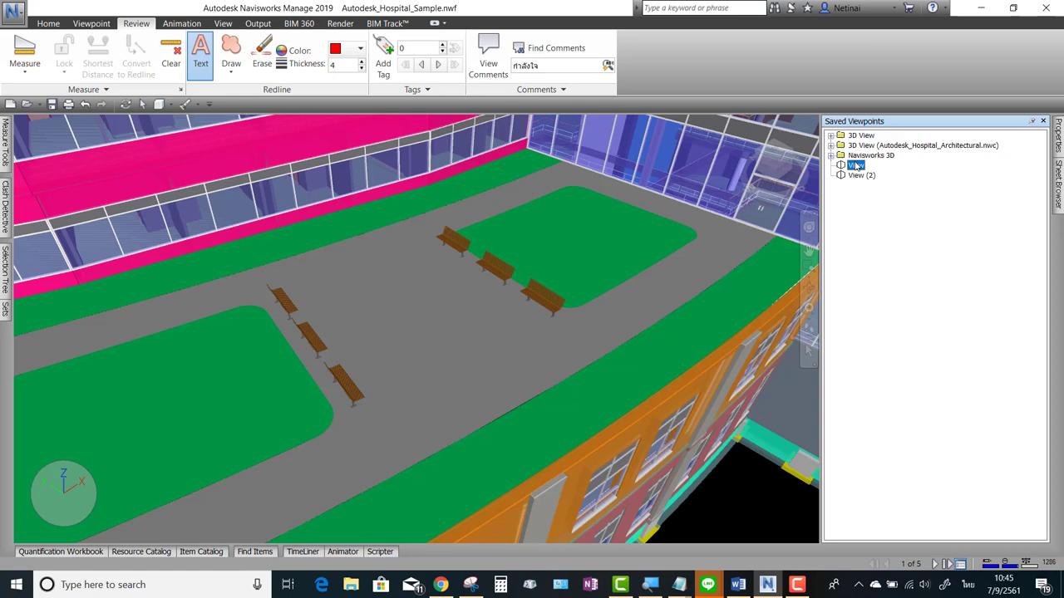
{"action": "key", "text": "Delete"}
Rename the View (2) cloud-note viewpoint to 'Comment เรื่องเก้าอี้'
{"action": "left_click", "coordinate": [867, 168]}
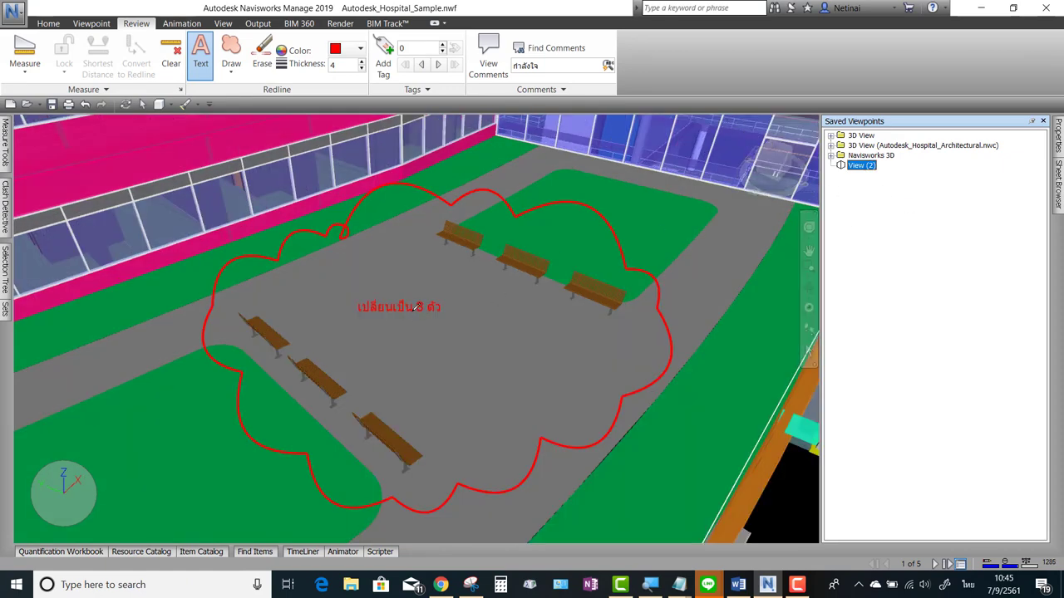
{"action": "left_click", "coordinate": [869, 168]}
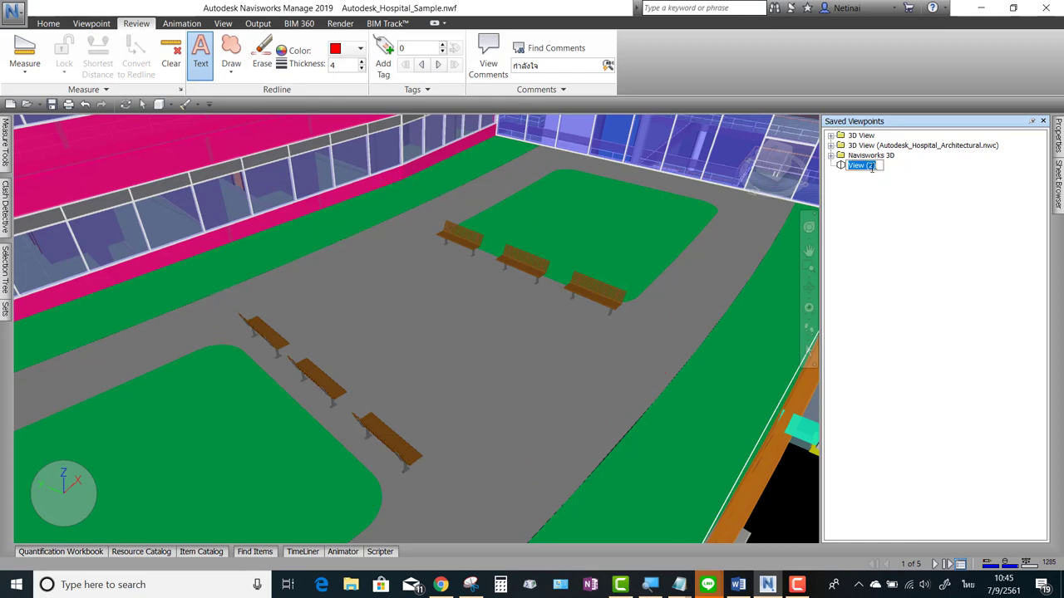
{"action": "type", "text": "ล"}
{"action": "type", "text": "mme"}
{"action": "type", "text": "s"}
{"action": "key", "text": "Return"}
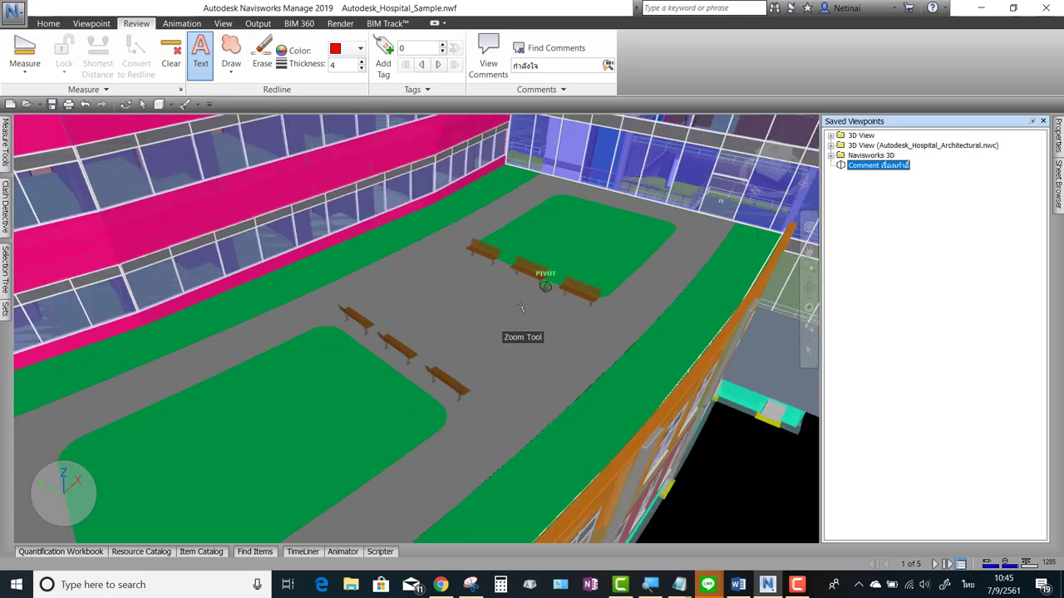
{"action": "scroll", "coordinate": [499, 328], "scroll_direction": "down", "scroll_amount": 3}
Recall the Comment viewpoint and try moving the red note to several lawn positions
{"action": "left_click", "coordinate": [881, 166]}
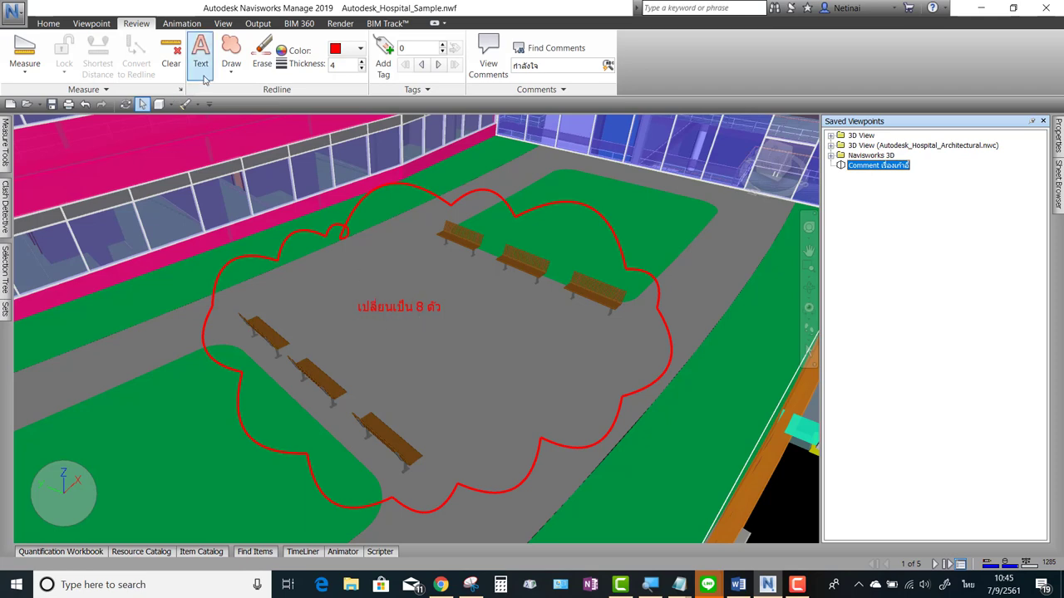
{"action": "right_click", "coordinate": [394, 312]}
{"action": "left_click", "coordinate": [420, 316]}
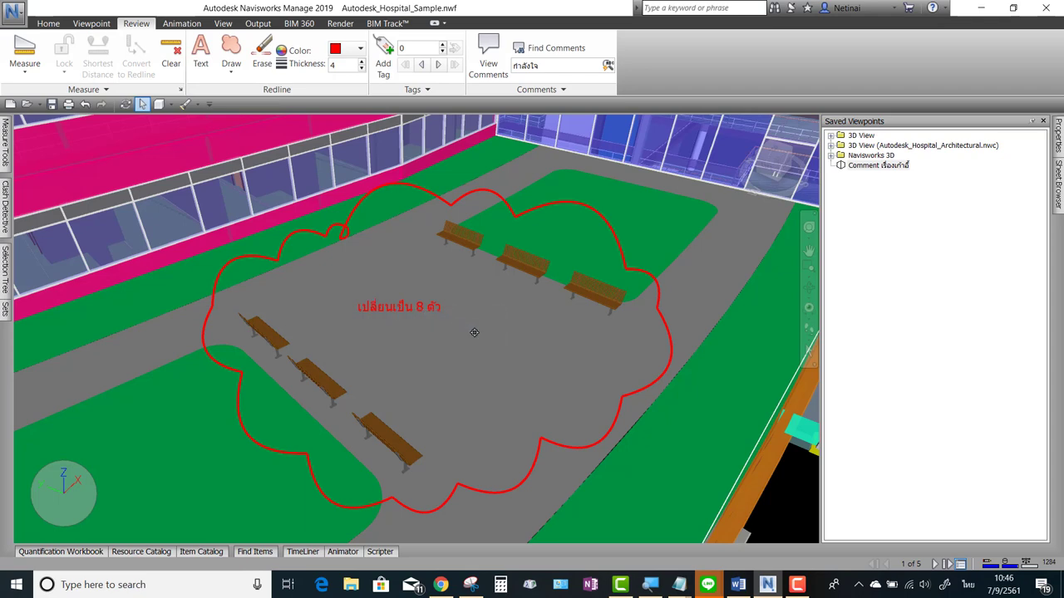
{"action": "left_click", "coordinate": [521, 374]}
{"action": "right_click", "coordinate": [546, 369]}
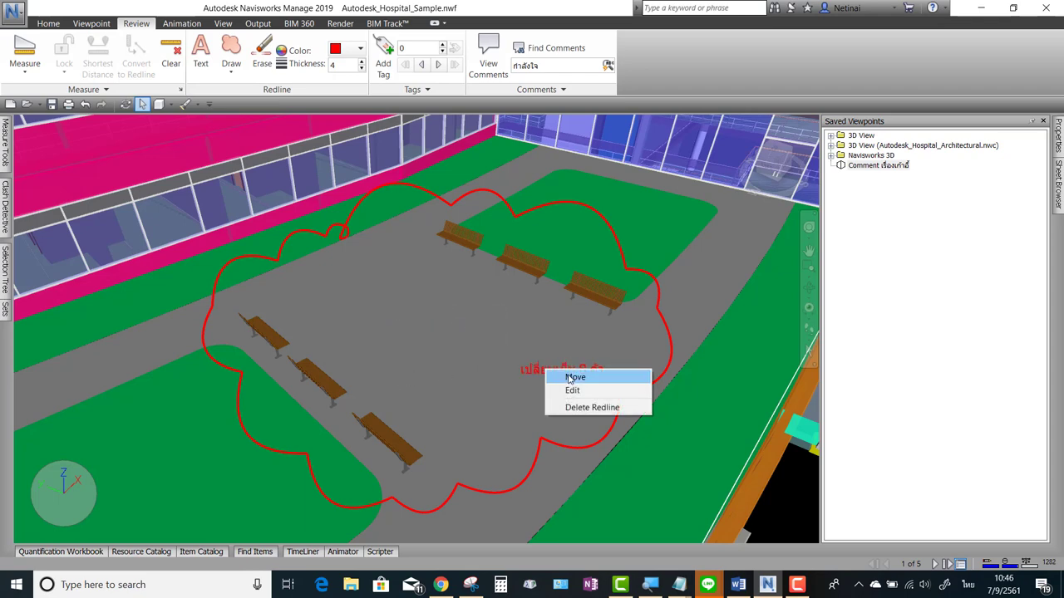
{"action": "left_click", "coordinate": [572, 374]}
{"action": "left_click", "coordinate": [602, 182]}
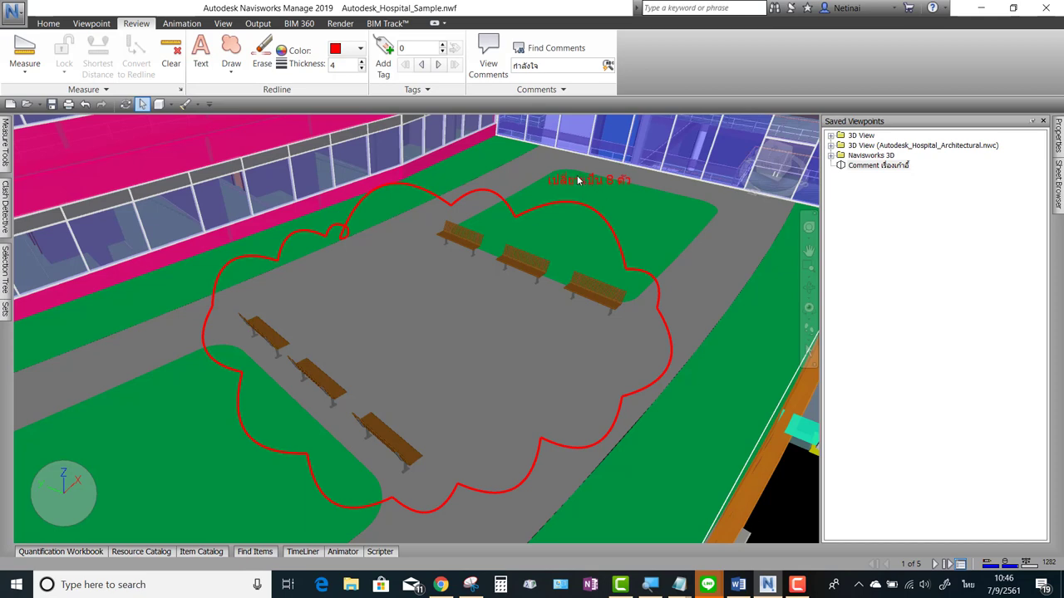
{"action": "right_click", "coordinate": [579, 181]}
{"action": "left_click", "coordinate": [597, 186]}
{"action": "left_click", "coordinate": [199, 457]}
Edit the note so it reads 'เปลี่ยนเป็น 8 ตัว นะครับ'
{"action": "right_click", "coordinate": [174, 457]}
{"action": "left_click", "coordinate": [214, 480]}
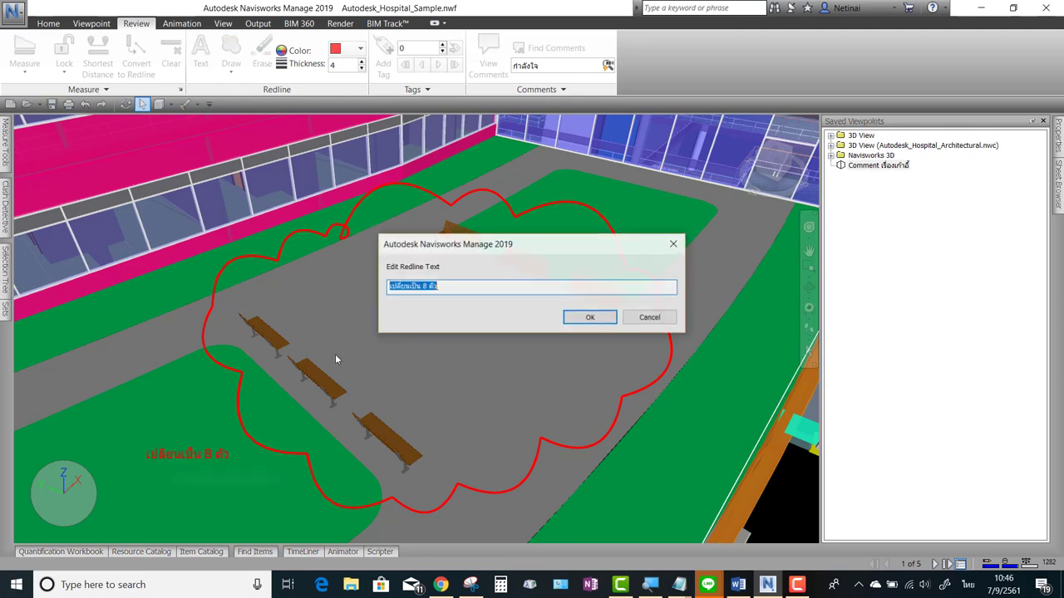
{"action": "left_click", "coordinate": [468, 285]}
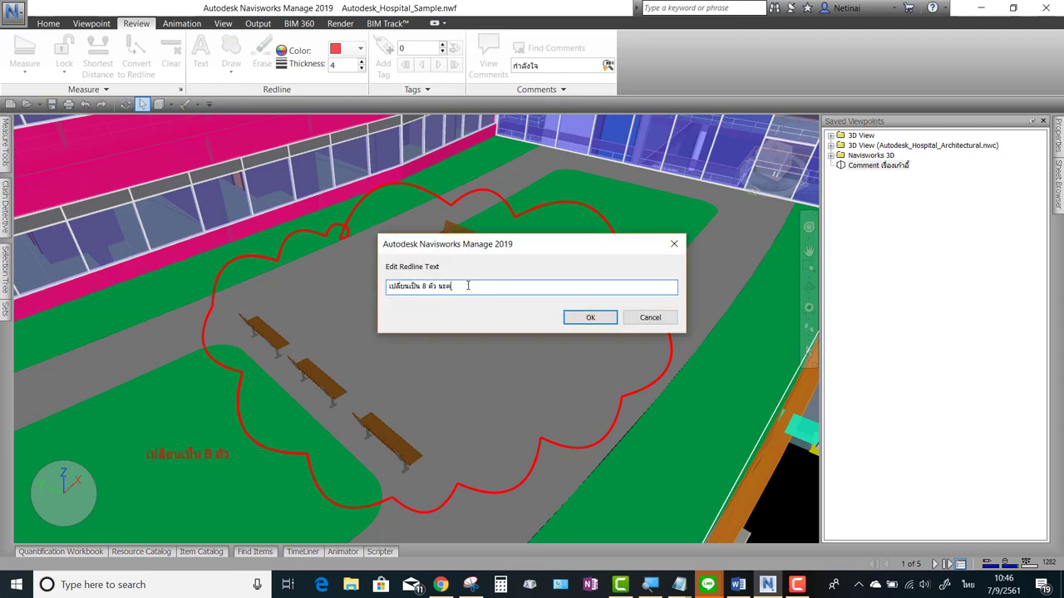
{"action": "type", "text": "รับ"}
{"action": "left_click", "coordinate": [590, 319]}
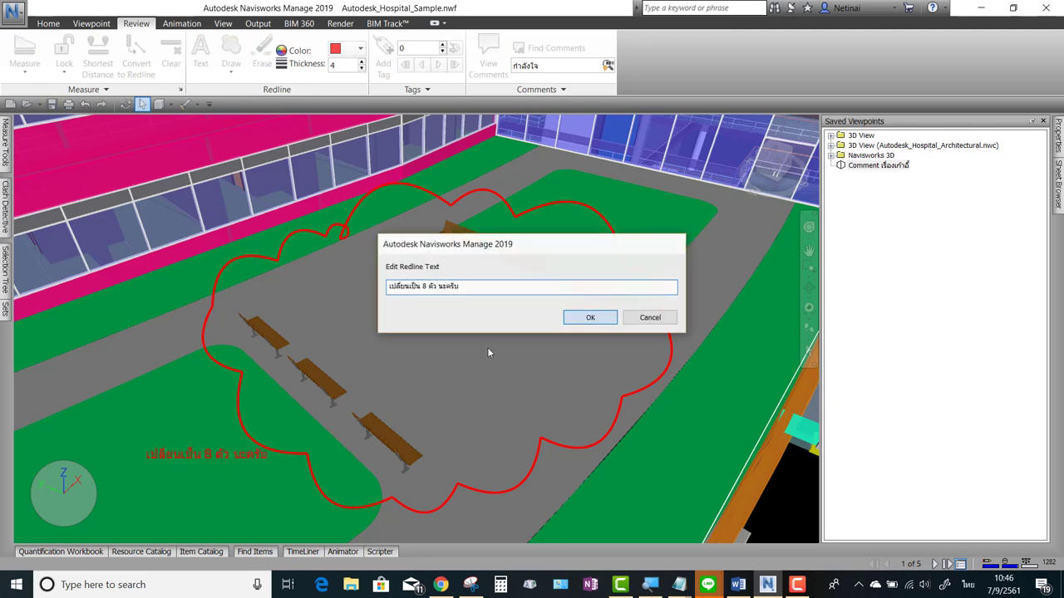
Move the longer note onto the paving at the centre of the cloud
{"action": "right_click", "coordinate": [186, 455]}
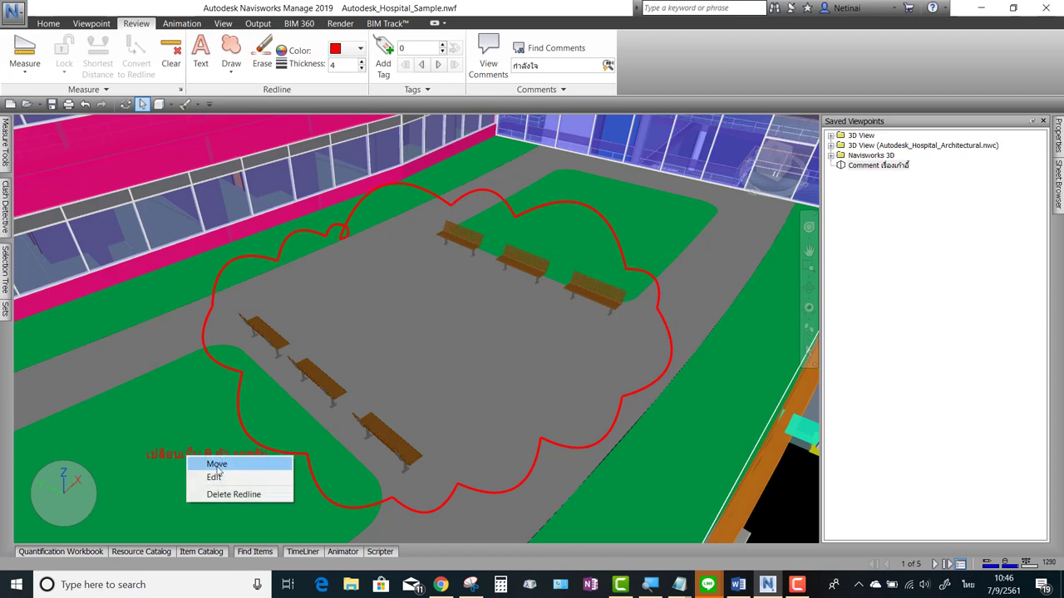
{"action": "left_click", "coordinate": [215, 459]}
{"action": "left_click", "coordinate": [379, 329]}
{"action": "right_click", "coordinate": [436, 332]}
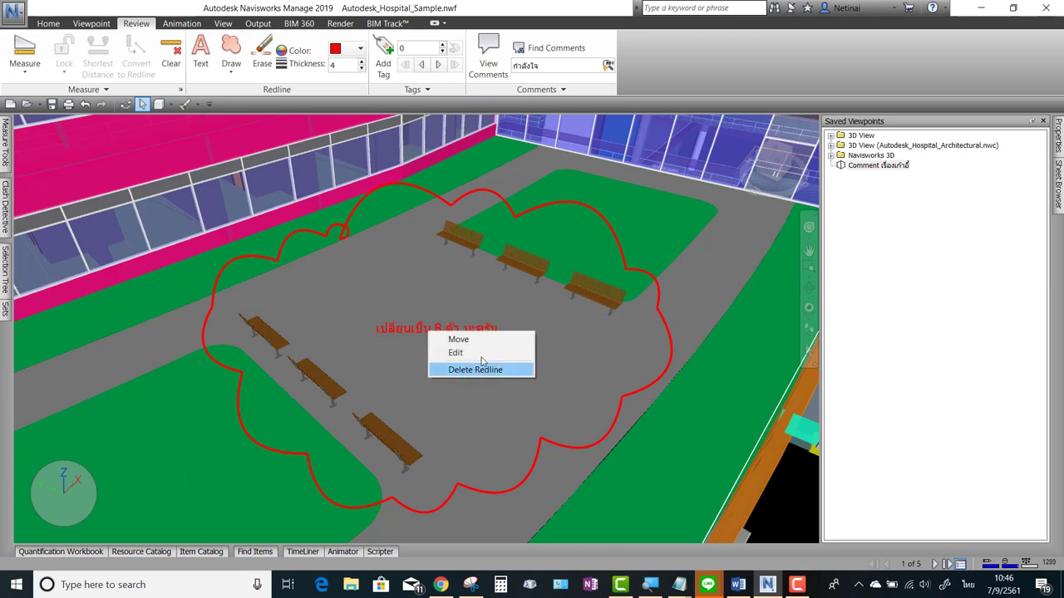
{"action": "left_click", "coordinate": [464, 274]}
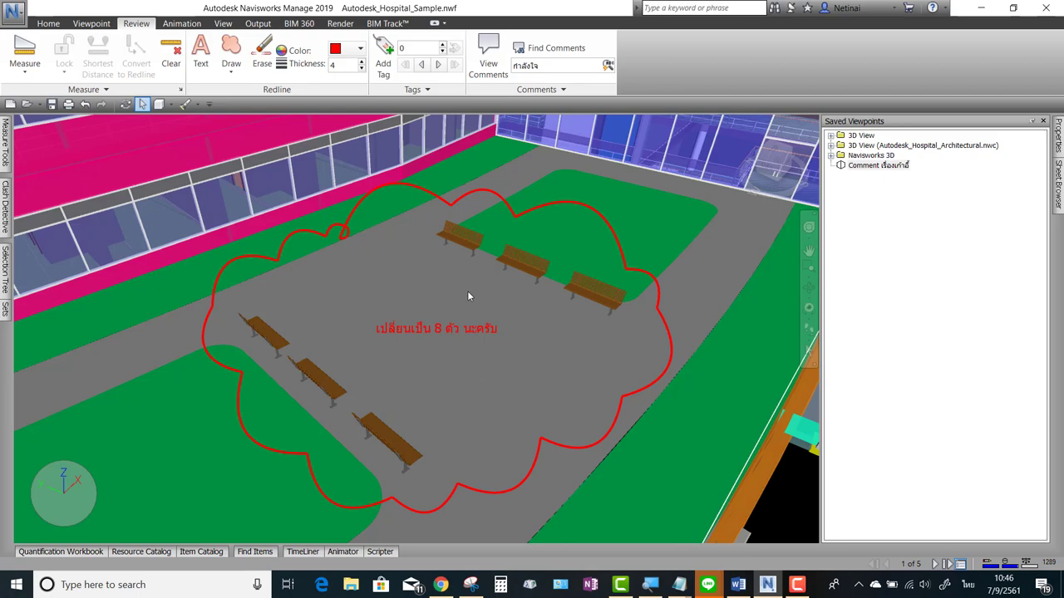
Orbit and zoom out to show the whole hospital building
{"action": "middle_click_drag", "start_coordinate": [663, 361], "coordinate": [547, 348], "text": "shift"}
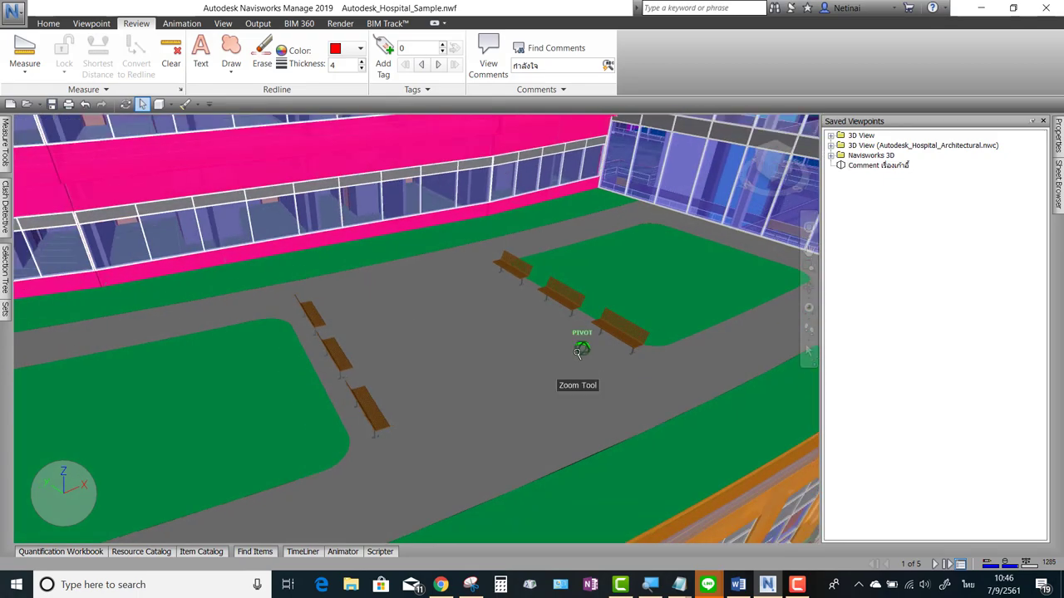
{"action": "scroll", "coordinate": [466, 325], "scroll_direction": "down", "scroll_amount": 5}
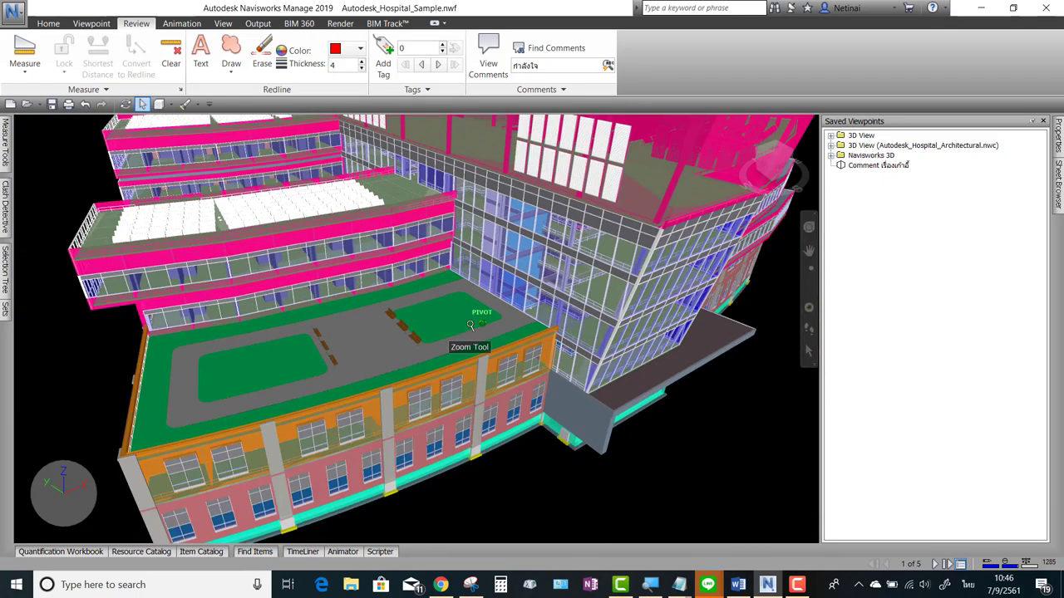
{"action": "middle_click_drag", "start_coordinate": [466, 325], "coordinate": [349, 316], "text": "shift"}
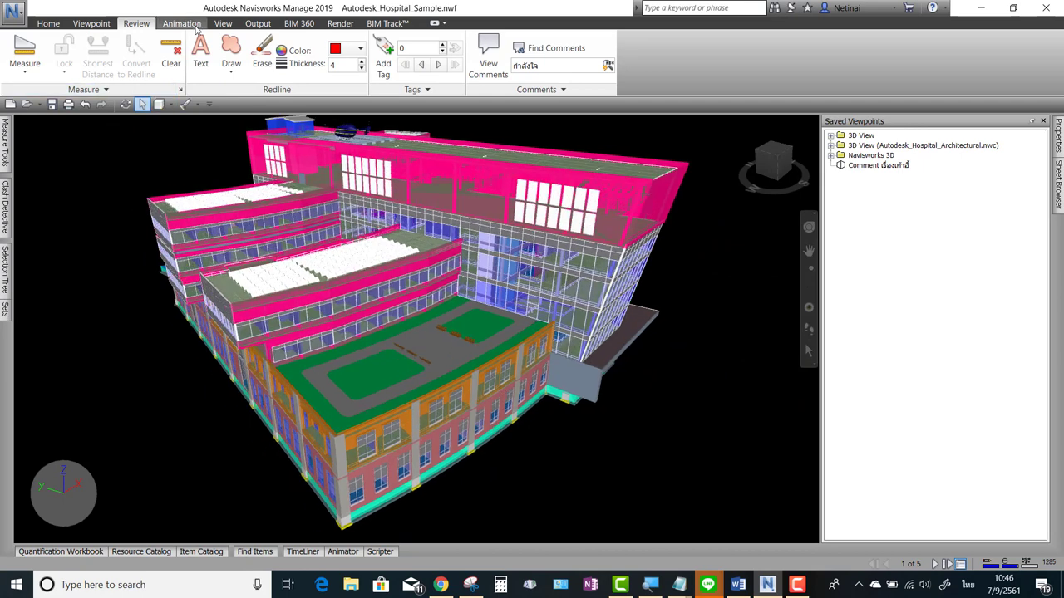
Enable sectioning with Plane 1 aligned to Top to cut the hospital horizontally
{"action": "left_click", "coordinate": [223, 25]}
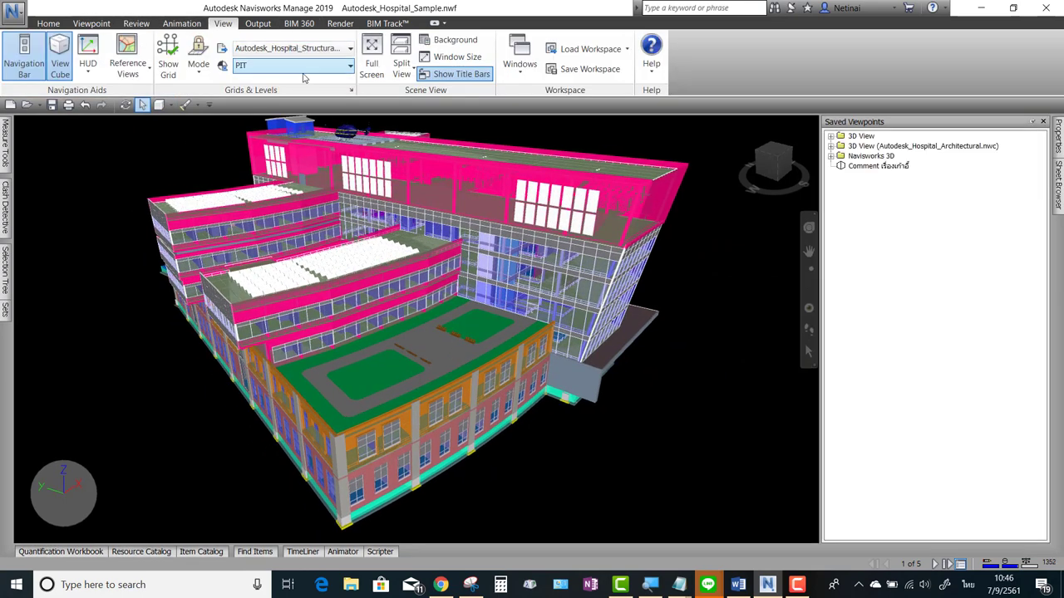
{"action": "left_click", "coordinate": [93, 24]}
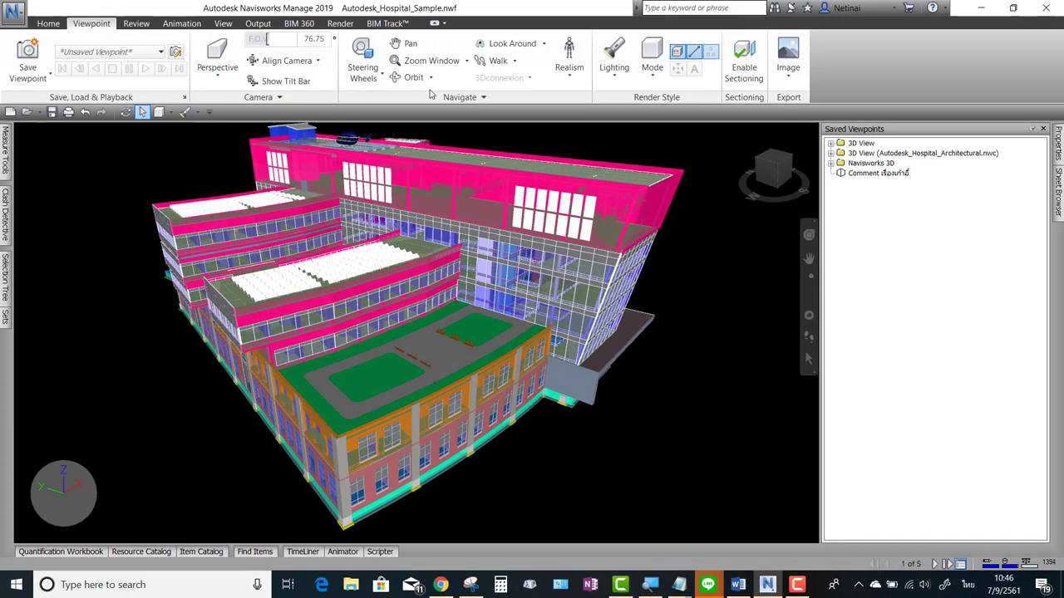
{"action": "left_click", "coordinate": [753, 69]}
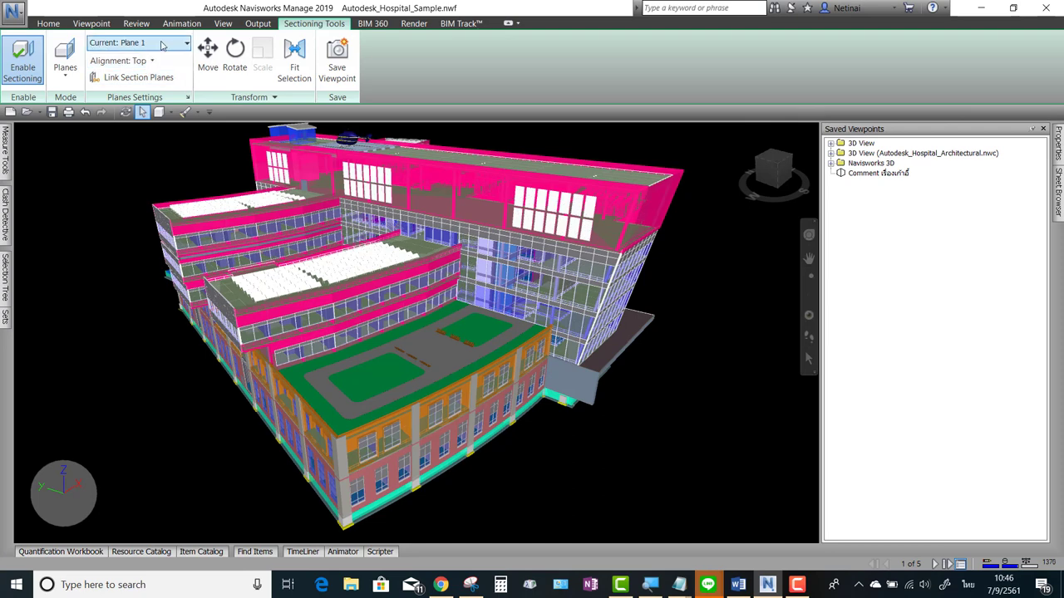
{"action": "left_click", "coordinate": [121, 61]}
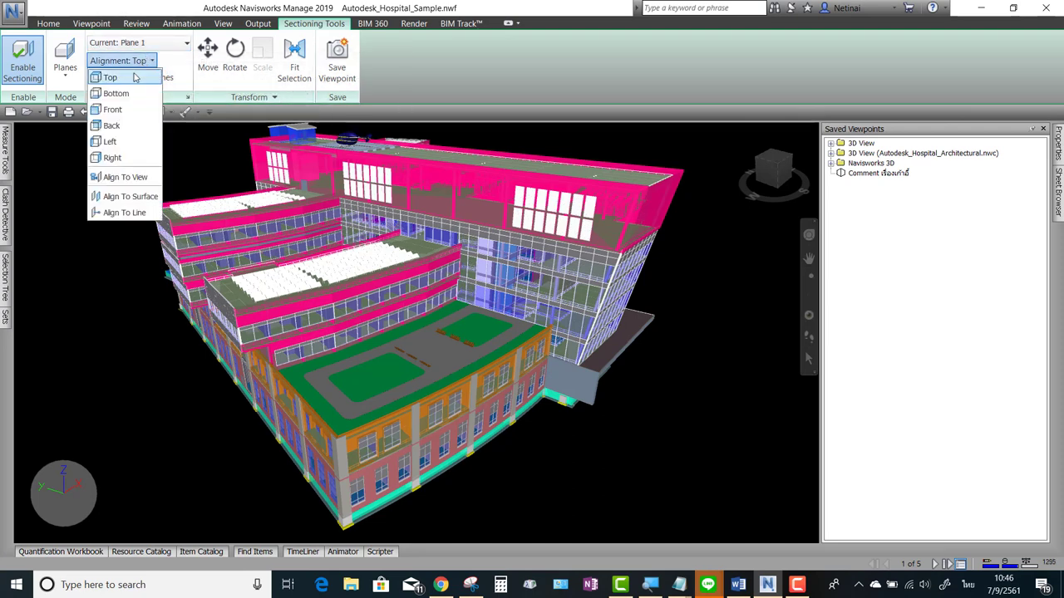
{"action": "left_click", "coordinate": [134, 77]}
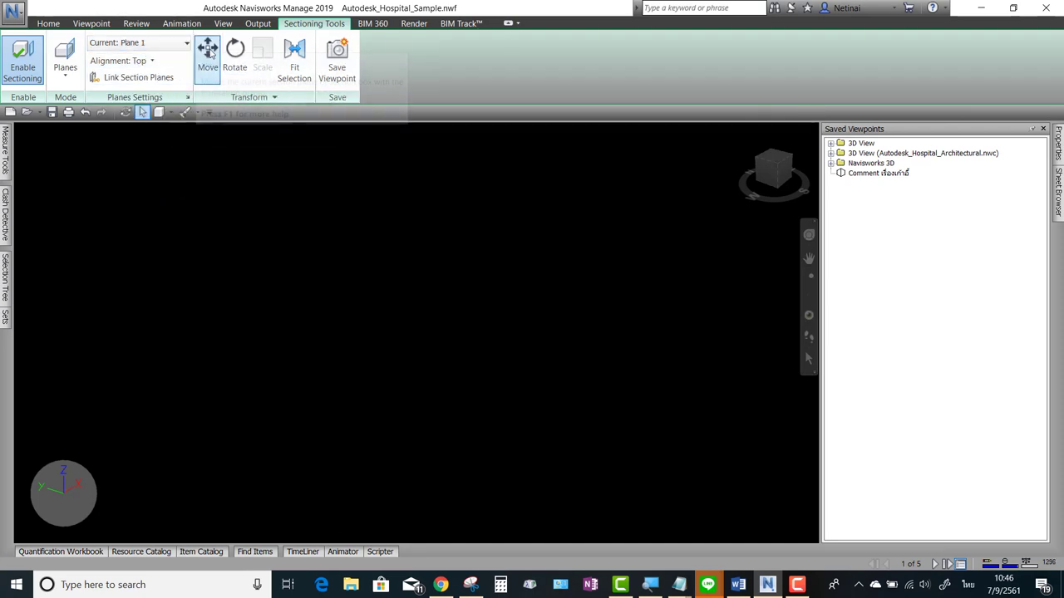
Move the section plane up toward the roof and zoom into the exposed interior rooms
{"action": "left_click", "coordinate": [209, 52]}
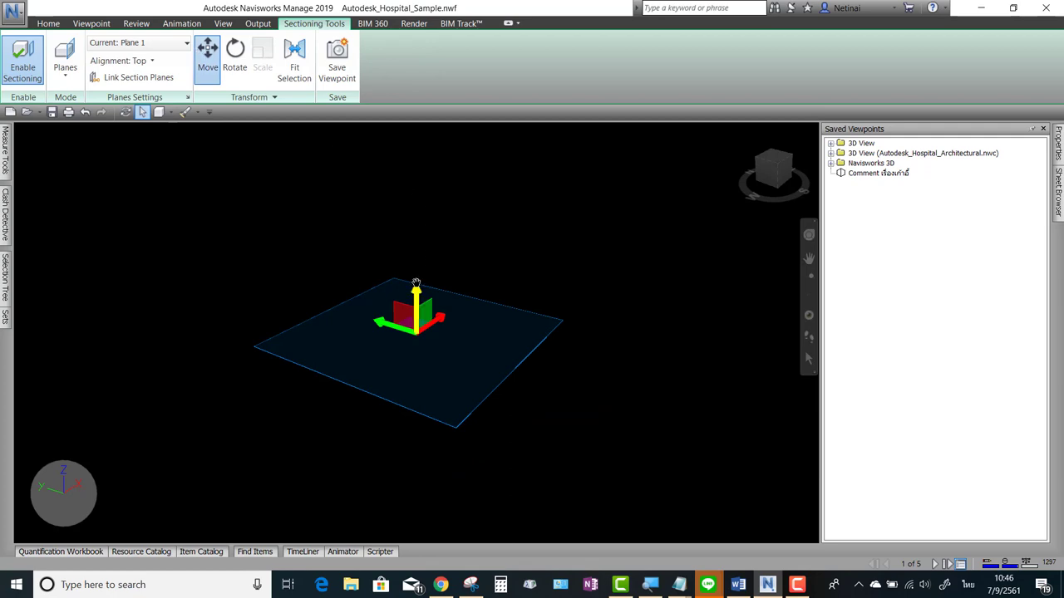
{"action": "left_click_drag", "start_coordinate": [416, 284], "coordinate": [455, 252]}
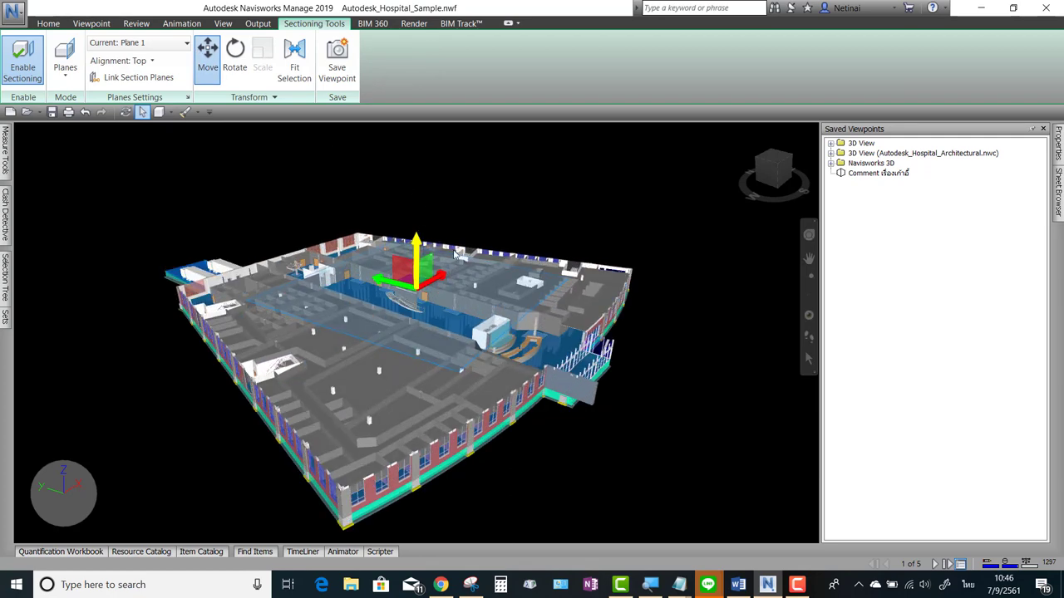
{"action": "middle_click_drag", "start_coordinate": [456, 253], "coordinate": [493, 204], "text": "shift"}
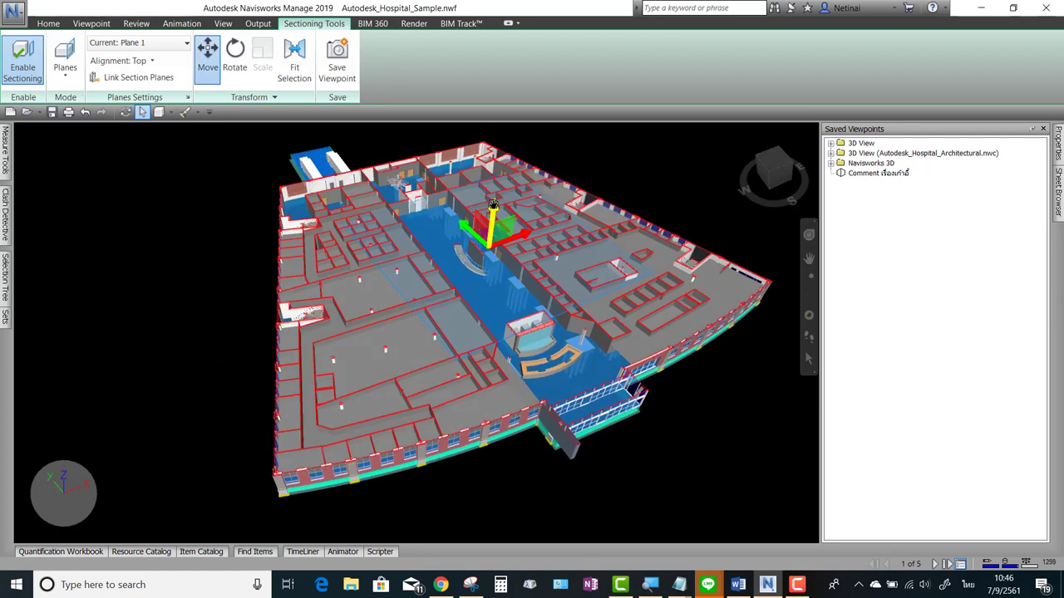
{"action": "left_click_drag", "start_coordinate": [493, 204], "coordinate": [513, 158]}
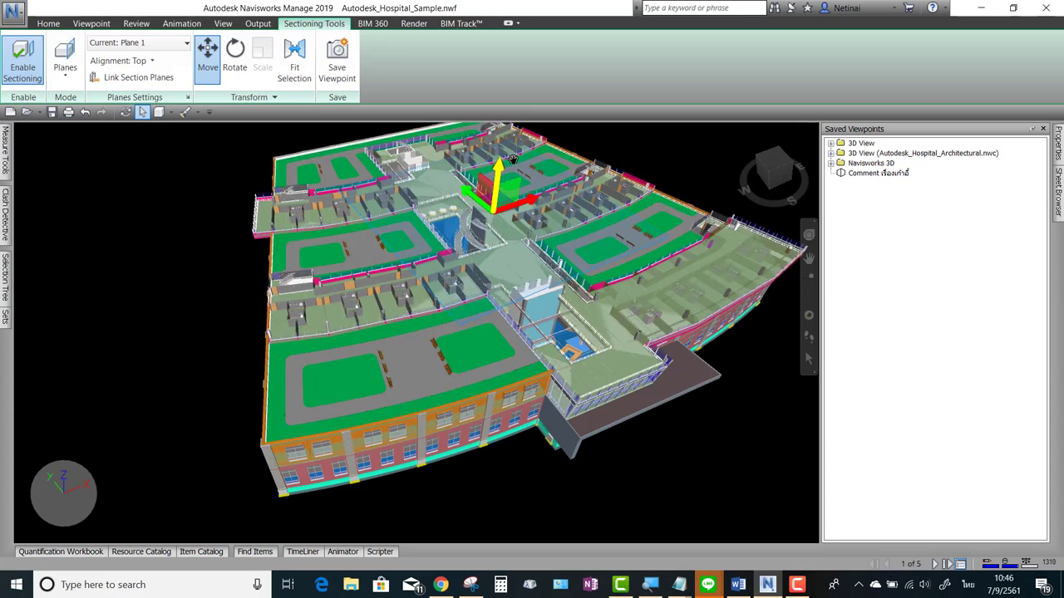
{"action": "scroll", "coordinate": [416, 353], "scroll_direction": "up", "scroll_amount": 3}
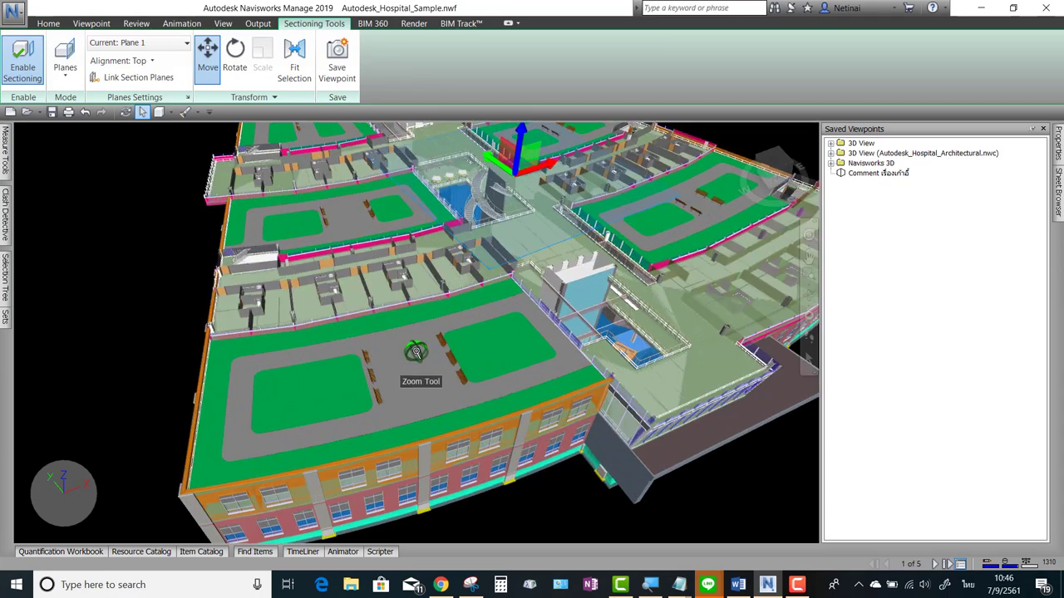
{"action": "scroll", "coordinate": [415, 353], "scroll_direction": "up", "scroll_amount": 5}
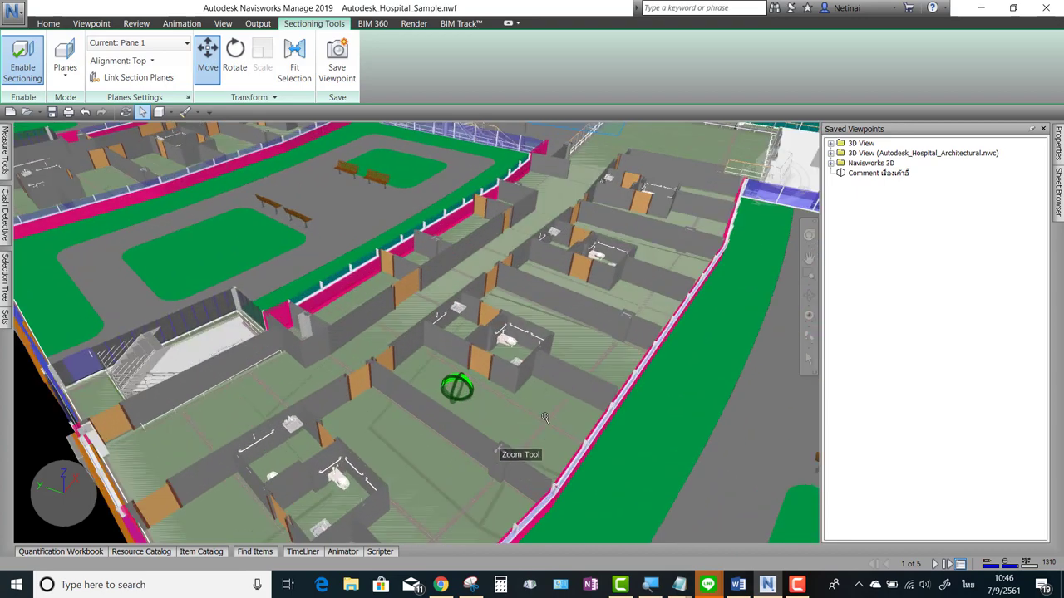
{"action": "scroll", "coordinate": [499, 419], "scroll_direction": "down", "scroll_amount": 2}
Select the floor slab and view its Element properties in a pinned Properties panel
{"action": "scroll", "coordinate": [482, 419], "scroll_direction": "up", "scroll_amount": 4}
{"action": "left_click", "coordinate": [443, 415]}
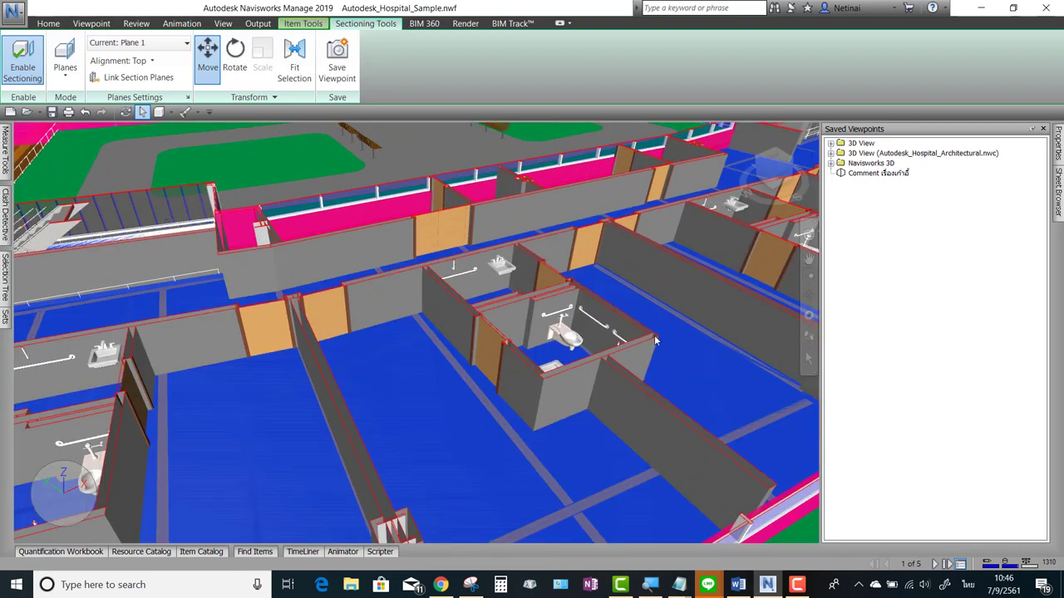
{"action": "left_click", "coordinate": [1058, 148]}
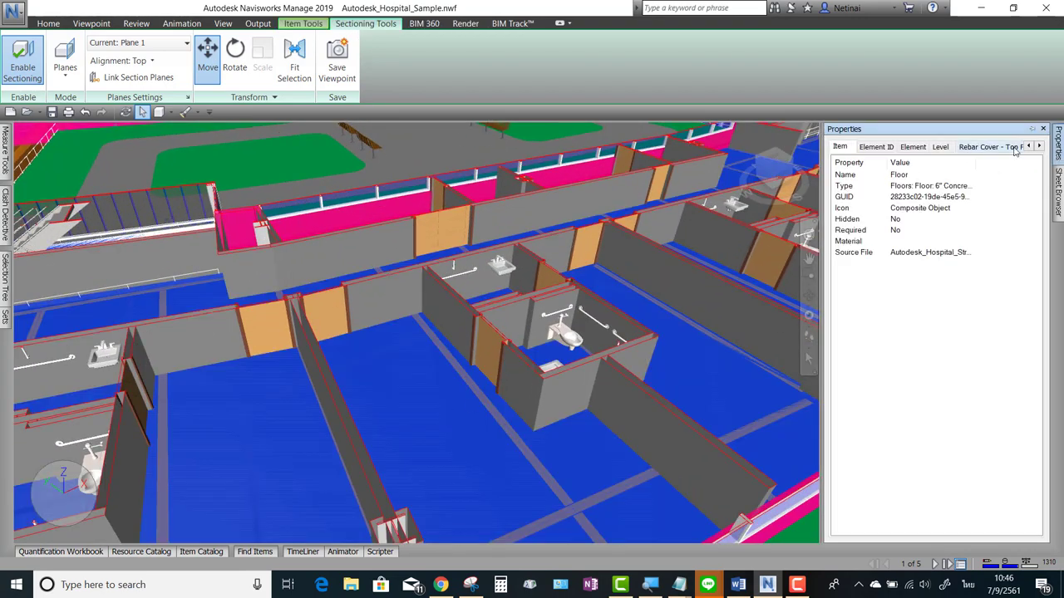
{"action": "left_click", "coordinate": [1032, 129]}
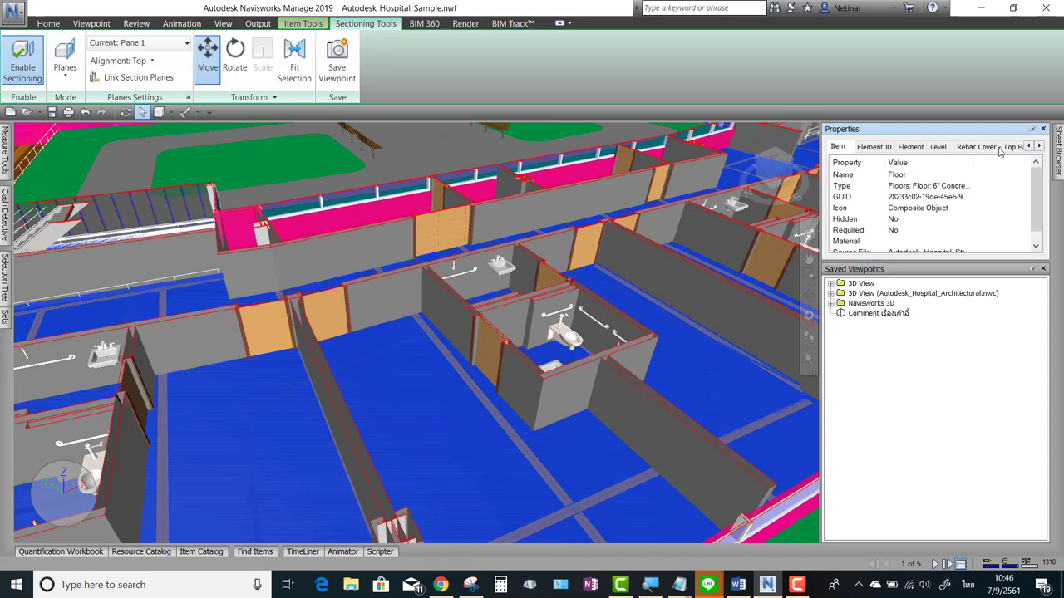
{"action": "left_click", "coordinate": [913, 148]}
{"action": "scroll", "coordinate": [948, 195], "scroll_direction": "up", "scroll_amount": 1}
{"action": "scroll", "coordinate": [946, 196], "scroll_direction": "up", "scroll_amount": 1}
{"action": "scroll", "coordinate": [946, 197], "scroll_direction": "up", "scroll_amount": 1}
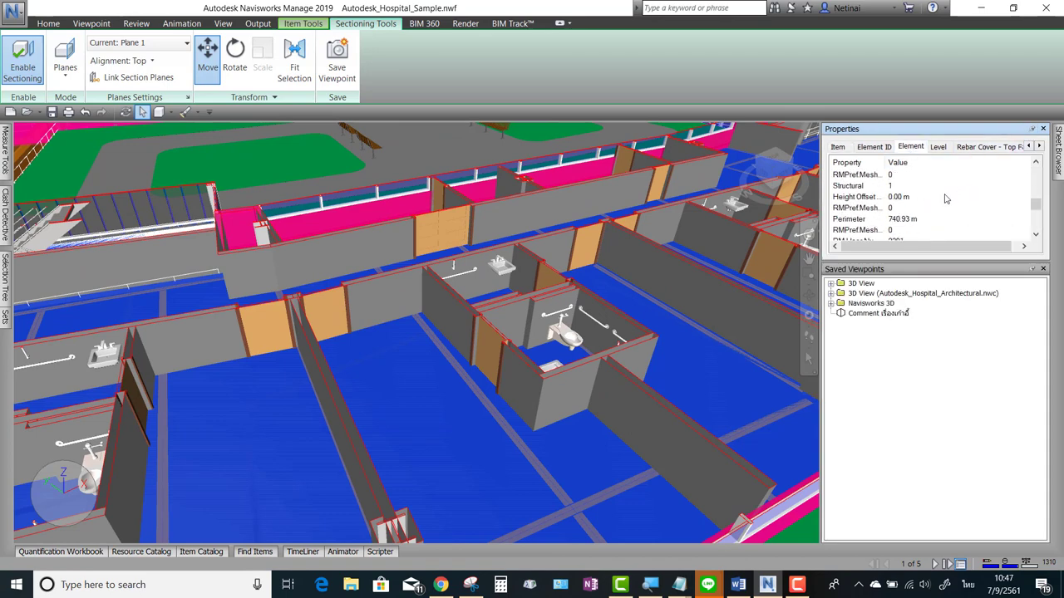
{"action": "scroll", "coordinate": [945, 199], "scroll_direction": "up", "scroll_amount": 1}
{"action": "scroll", "coordinate": [945, 199], "scroll_direction": "up", "scroll_amount": 2}
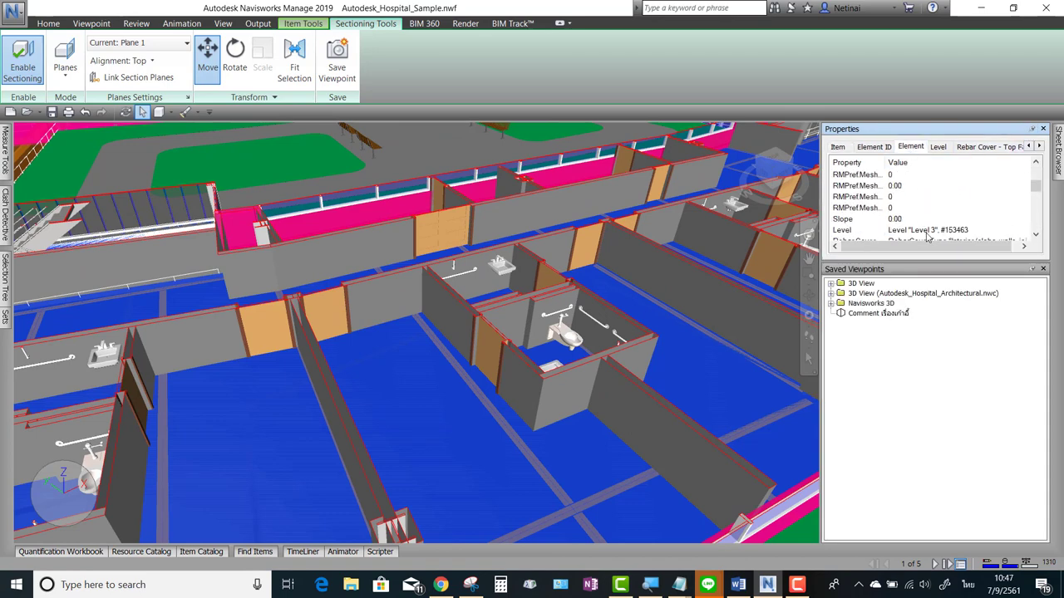
Deselect the floor and orbit and zoom to look down into the sectioned toilet room
{"action": "mouse_move", "coordinate": [553, 356]}
{"action": "middle_mouse_down", "text": "shift"}
{"action": "mouse_move", "coordinate": [570, 359]}
{"action": "mouse_move", "coordinate": [600, 331]}
{"action": "mouse_move", "coordinate": [591, 344]}
{"action": "middle_mouse_up", "text": "shift"}
{"action": "key", "text": "Escape"}
{"action": "scroll", "coordinate": [590, 345], "scroll_direction": "up", "scroll_amount": 2}
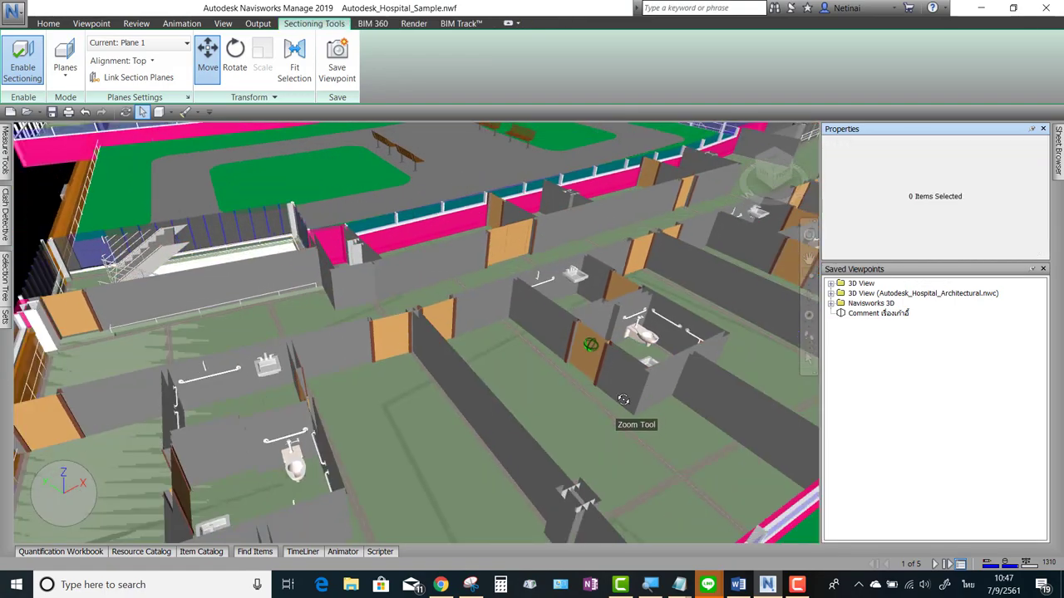
{"action": "middle_click_drag", "start_coordinate": [623, 399], "coordinate": [646, 393], "text": "shift"}
{"action": "scroll", "coordinate": [523, 379], "scroll_direction": "up", "scroll_amount": 2}
{"action": "scroll", "coordinate": [541, 433], "scroll_direction": "up", "scroll_amount": 1}
{"action": "scroll", "coordinate": [590, 294], "scroll_direction": "up", "scroll_amount": 2}
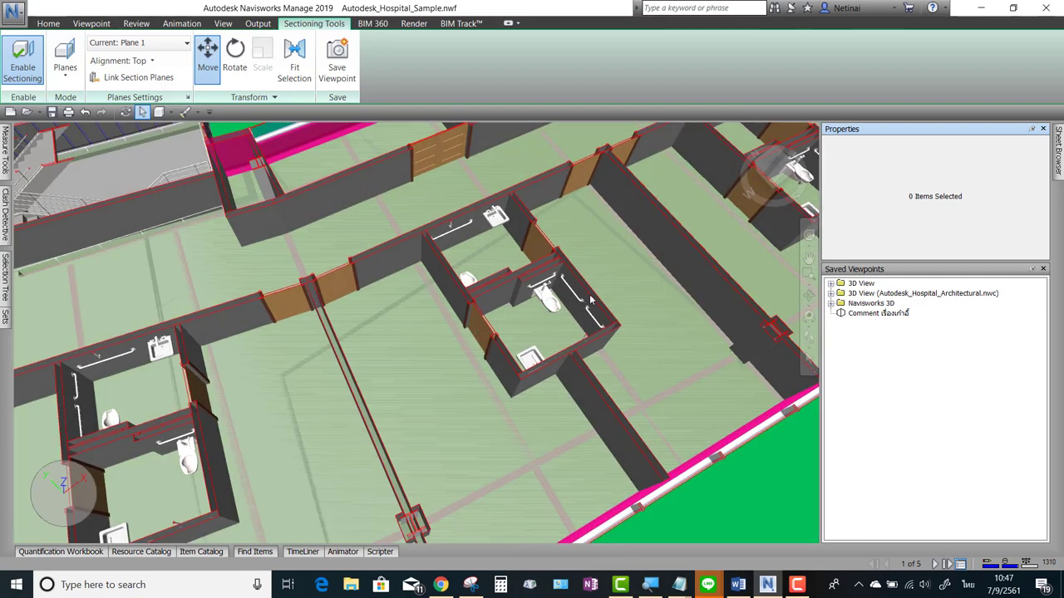
{"action": "scroll", "coordinate": [590, 295], "scroll_direction": "up", "scroll_amount": 2}
{"action": "mouse_move", "coordinate": [590, 297]}
{"action": "middle_mouse_down", "text": "shift"}
{"action": "mouse_move", "coordinate": [570, 363]}
{"action": "mouse_move", "coordinate": [587, 361]}
{"action": "middle_mouse_up", "text": "shift"}
{"action": "scroll", "coordinate": [507, 378], "scroll_direction": "up", "scroll_amount": 2}
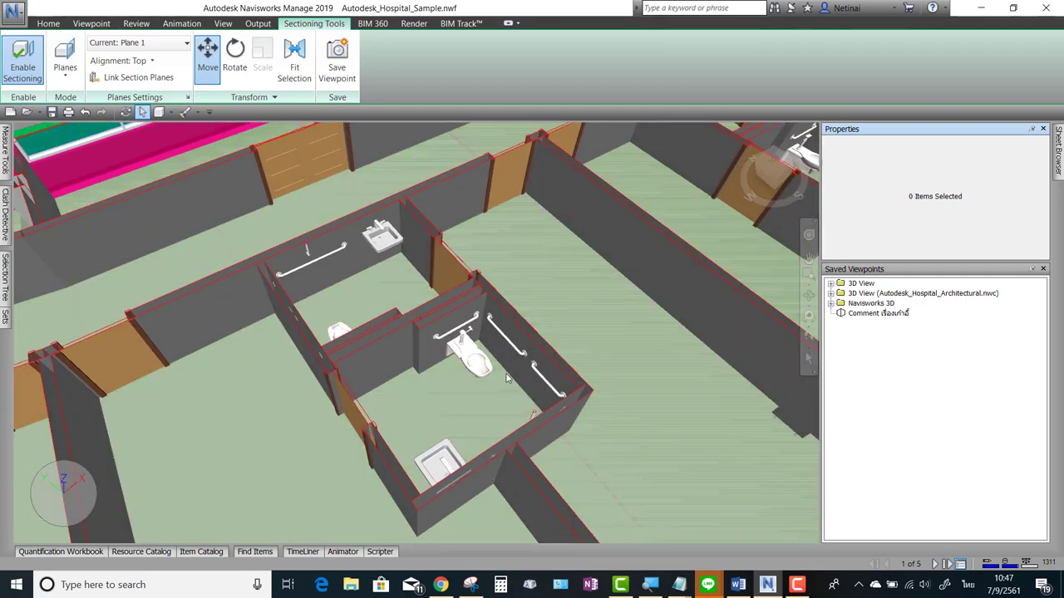
{"action": "scroll", "coordinate": [538, 355], "scroll_direction": "down", "scroll_amount": 1}
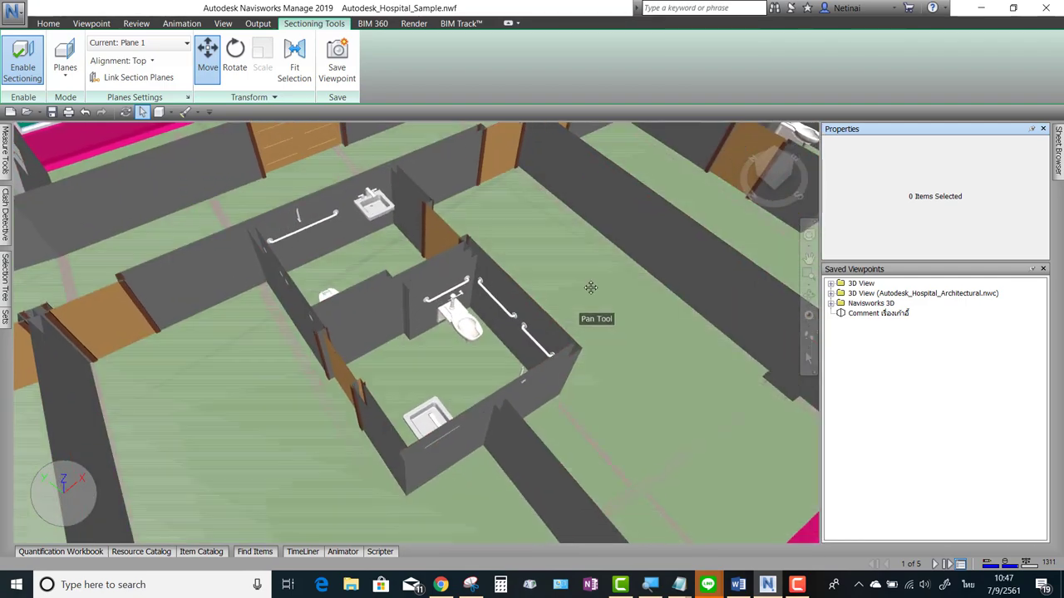
Draw a red redline ellipse around the toilet room
{"action": "left_click", "coordinate": [104, 26]}
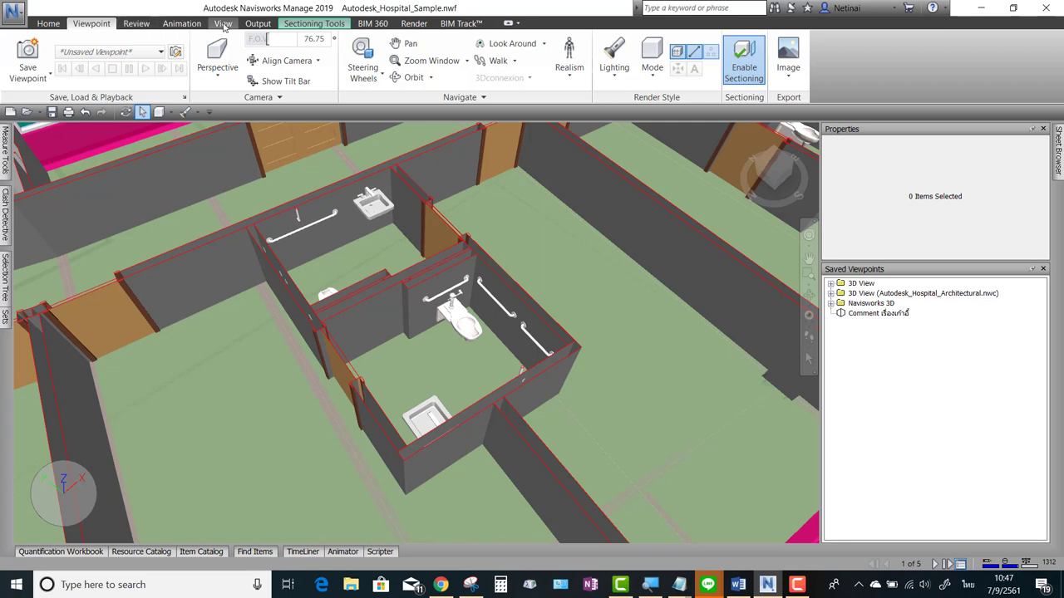
{"action": "left_click", "coordinate": [150, 25]}
{"action": "left_click", "coordinate": [231, 65]}
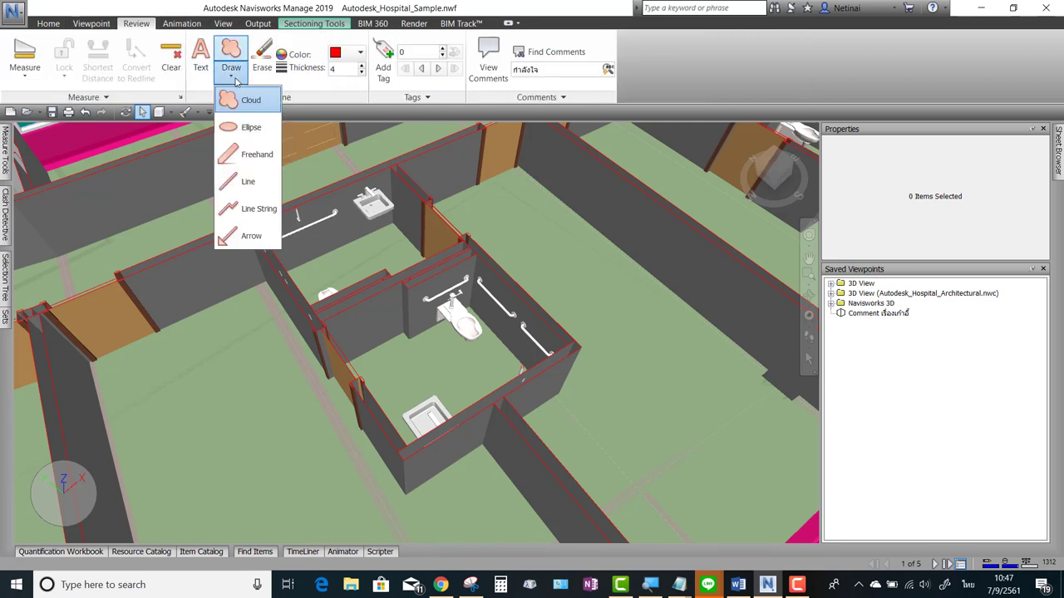
{"action": "left_click", "coordinate": [245, 129]}
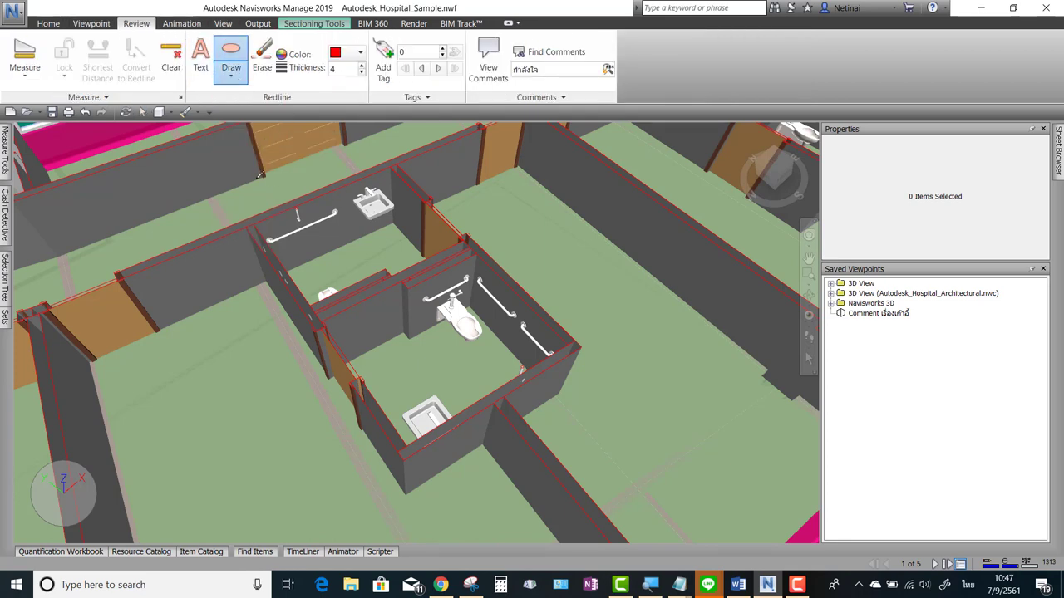
{"action": "left_click_drag", "start_coordinate": [183, 158], "coordinate": [711, 497]}
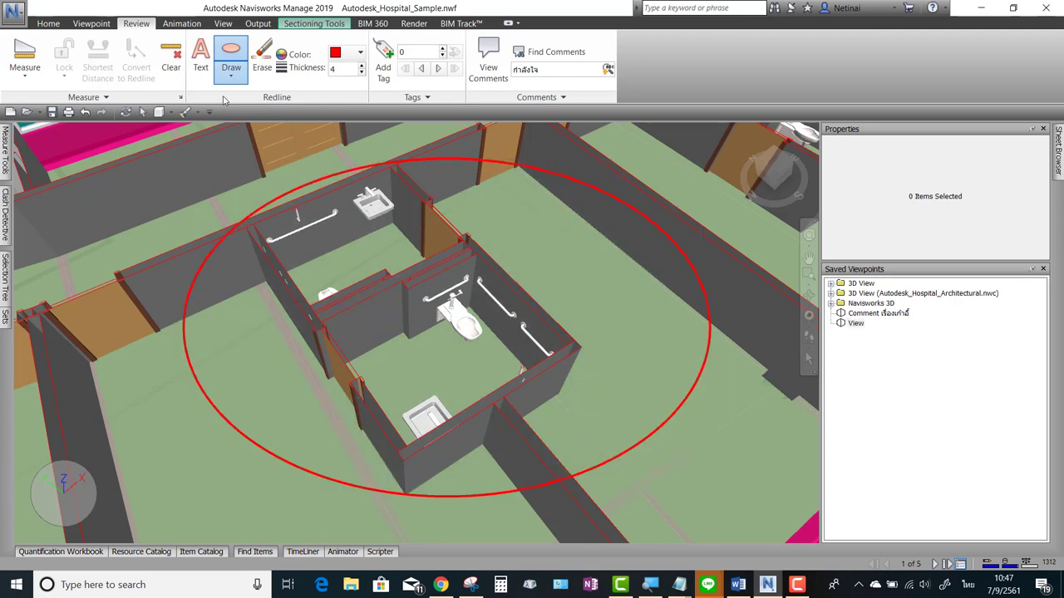
Add a red arrow pointing at the toilet
{"action": "left_click", "coordinate": [231, 73]}
{"action": "left_click", "coordinate": [256, 235]}
{"action": "left_click_drag", "start_coordinate": [449, 330], "coordinate": [403, 387]}
Place the red text note 'ขยับโถส้วม' beside the toilet room
{"action": "left_click", "coordinate": [200, 60]}
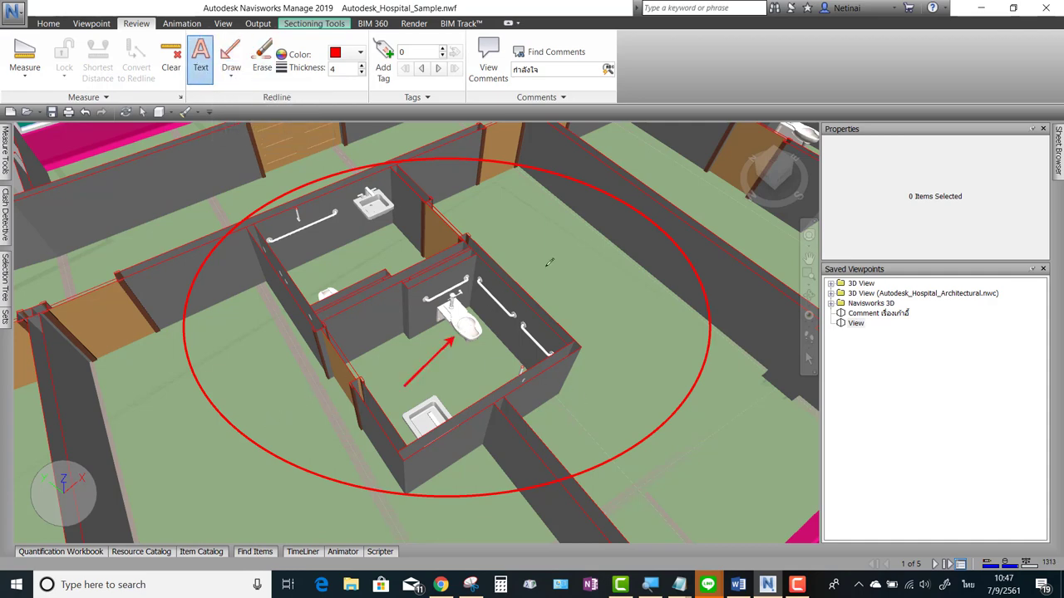
{"action": "left_click", "coordinate": [524, 253]}
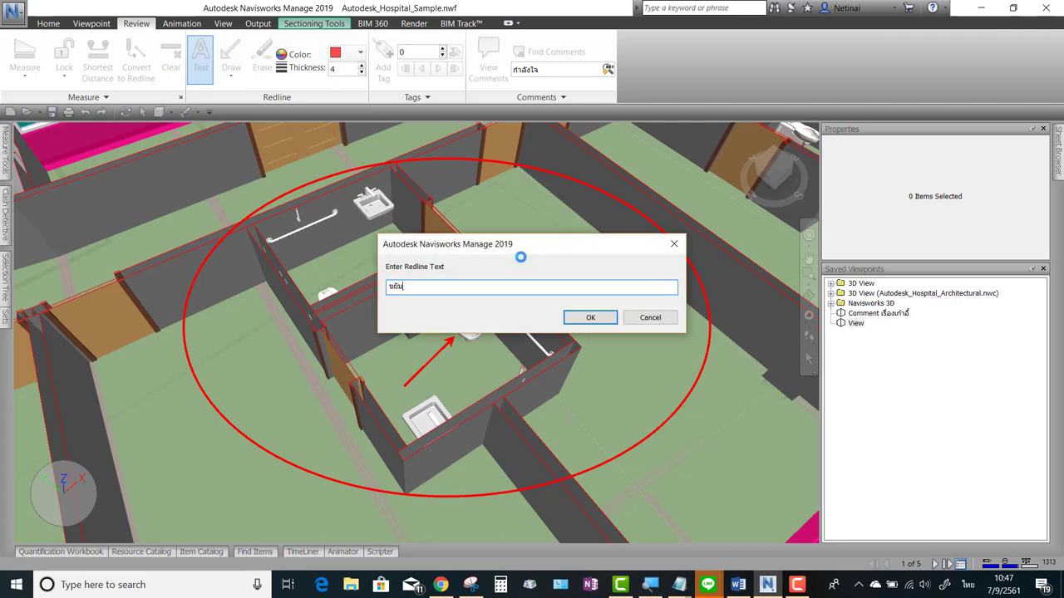
{"action": "type", "text": "ไ"}
{"action": "key", "text": "Return"}
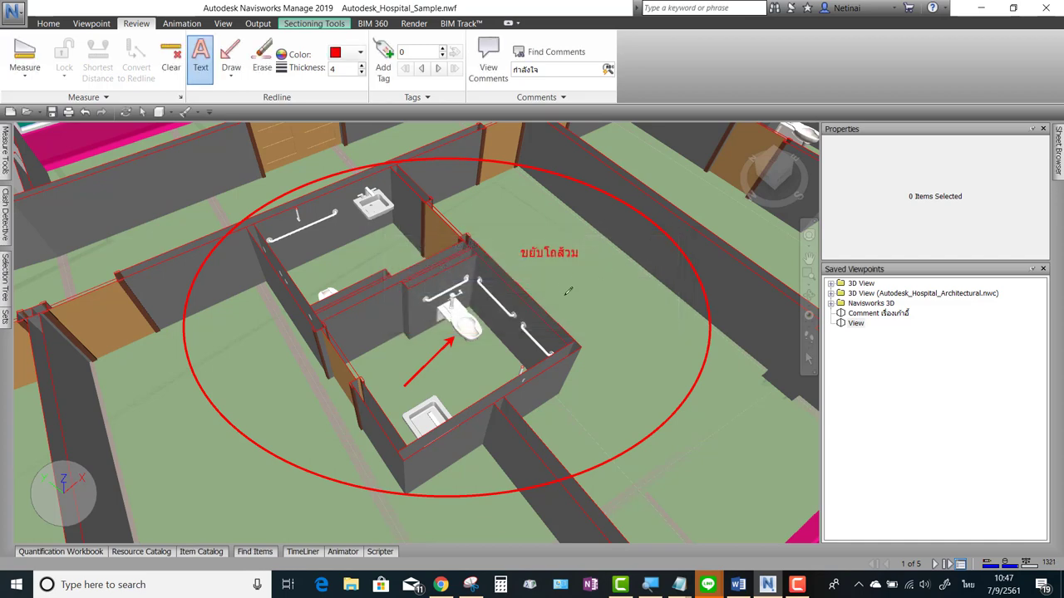
Rename the new View viewpoint to 'Comment เรื่องโถส้วม'
{"action": "left_click", "coordinate": [856, 323]}
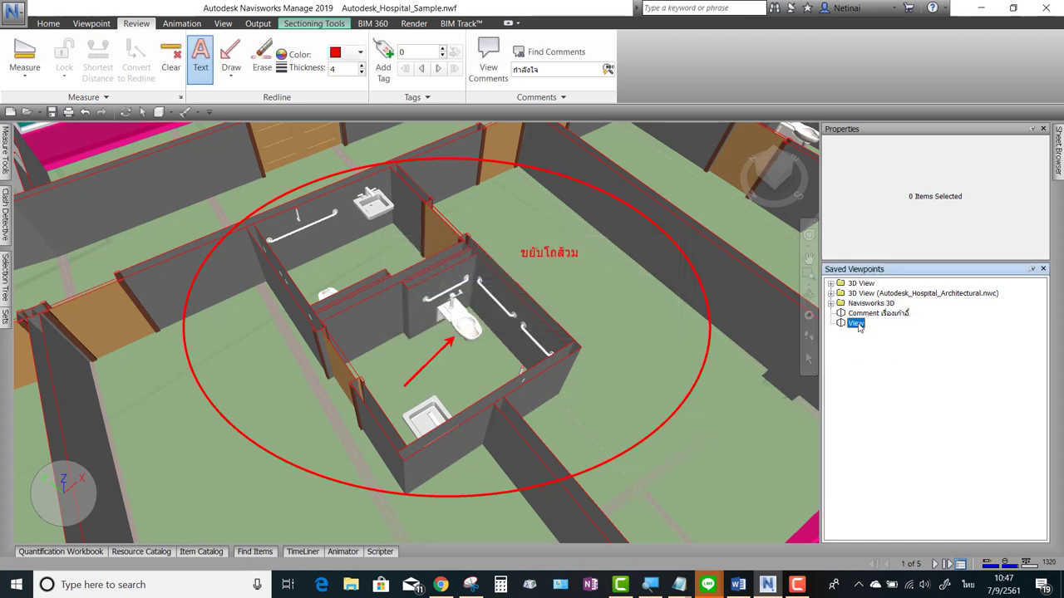
{"action": "type", "text": "ห"}
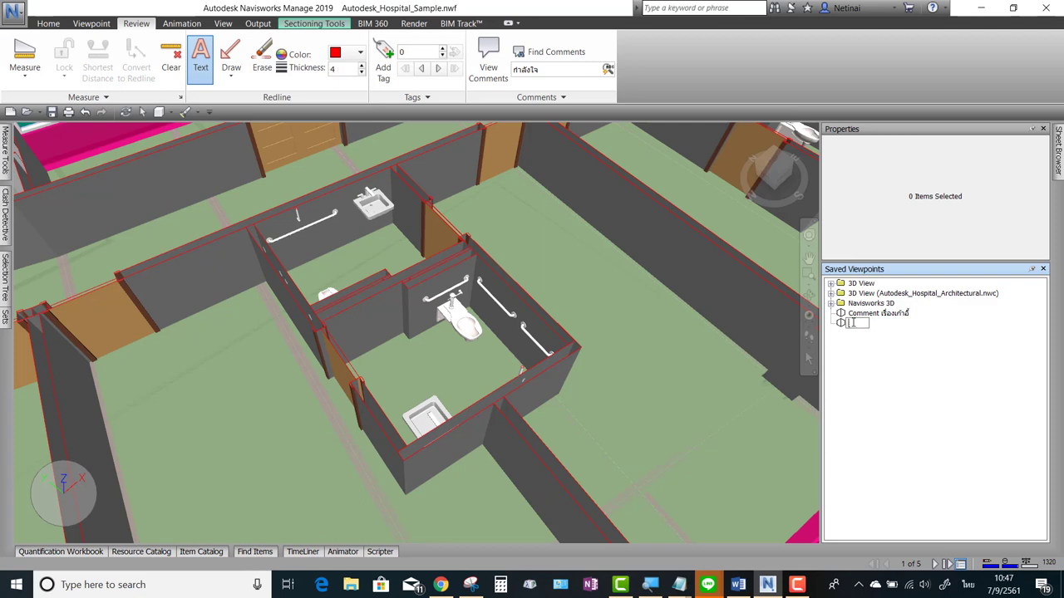
{"action": "type", "text": "Comment เรื่"}
{"action": "type", "text": "องโถส"}
{"action": "type", "text": "้วม"}
{"action": "key", "text": "Return"}
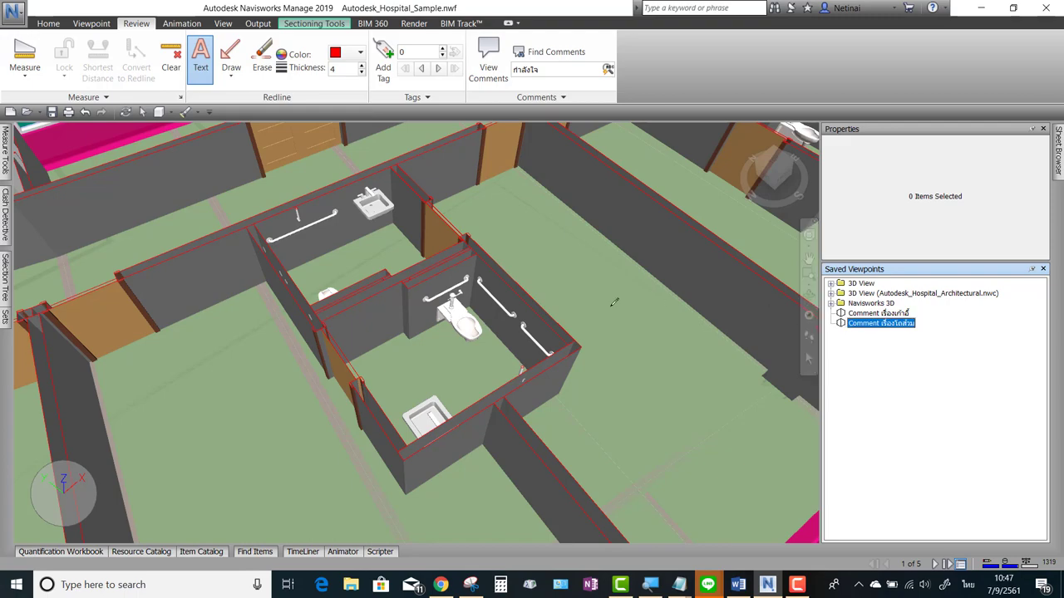
Recall the bench and toilet Comment viewpoints in turn to check their markups
{"action": "left_click", "coordinate": [144, 114]}
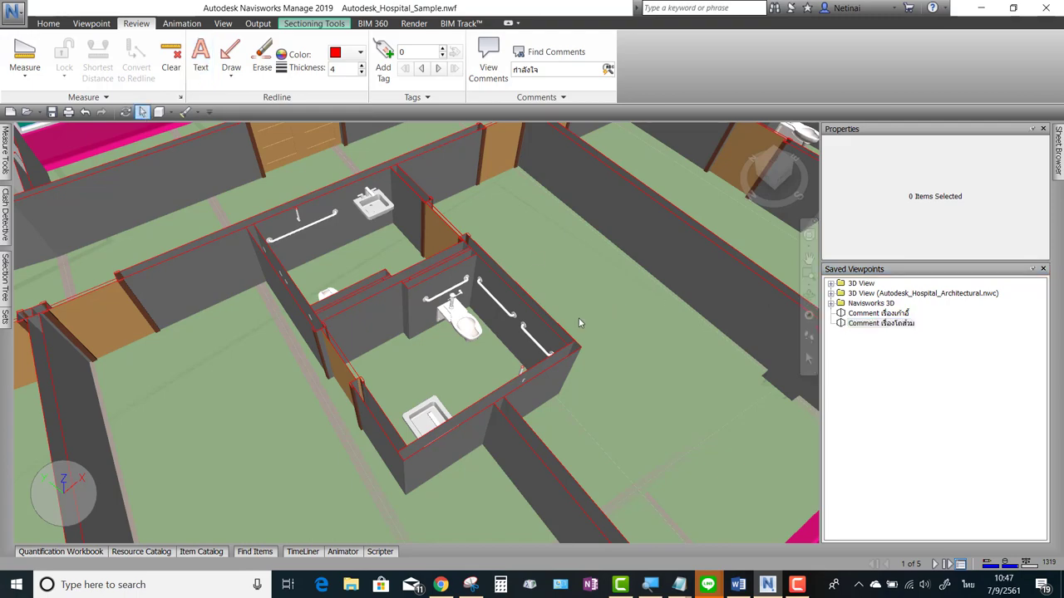
{"action": "mouse_move", "coordinate": [578, 317]}
{"action": "left_mouse_down"}
{"action": "mouse_move", "coordinate": [541, 388]}
{"action": "mouse_move", "coordinate": [850, 357]}
{"action": "left_mouse_up"}
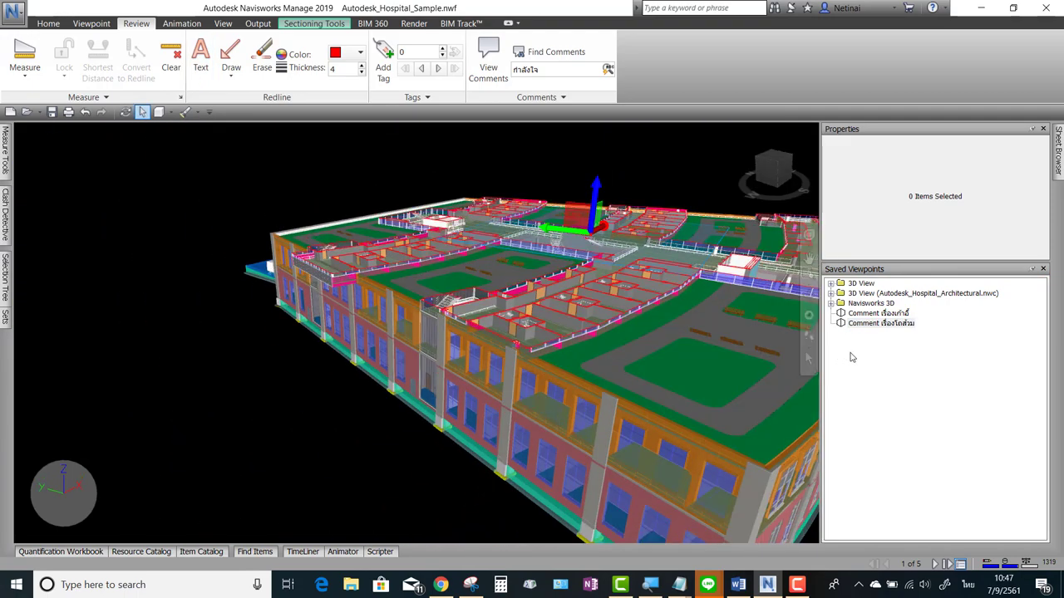
{"action": "left_click", "coordinate": [878, 314]}
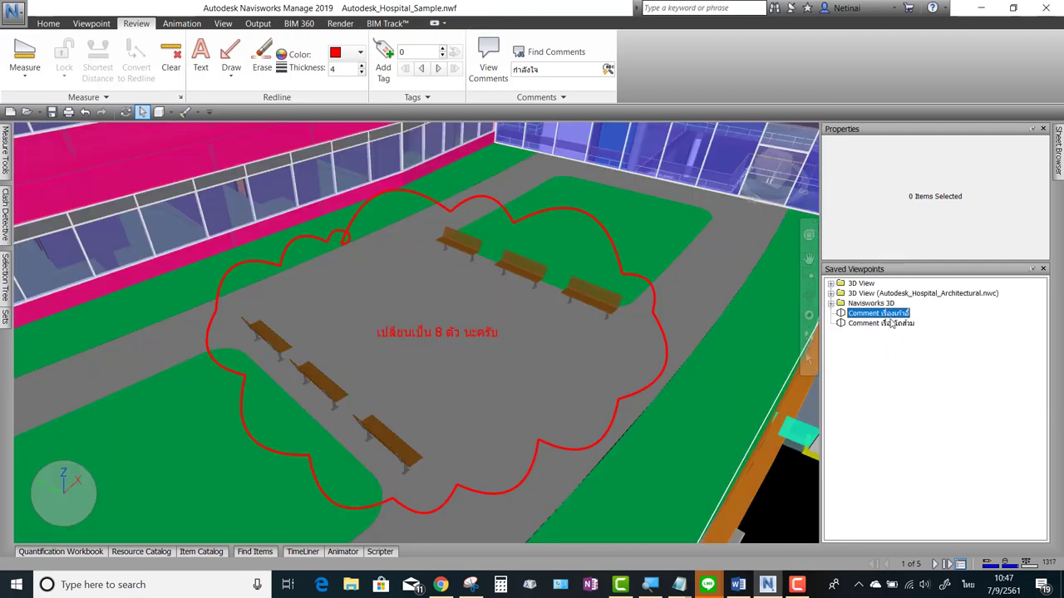
{"action": "left_click", "coordinate": [883, 324]}
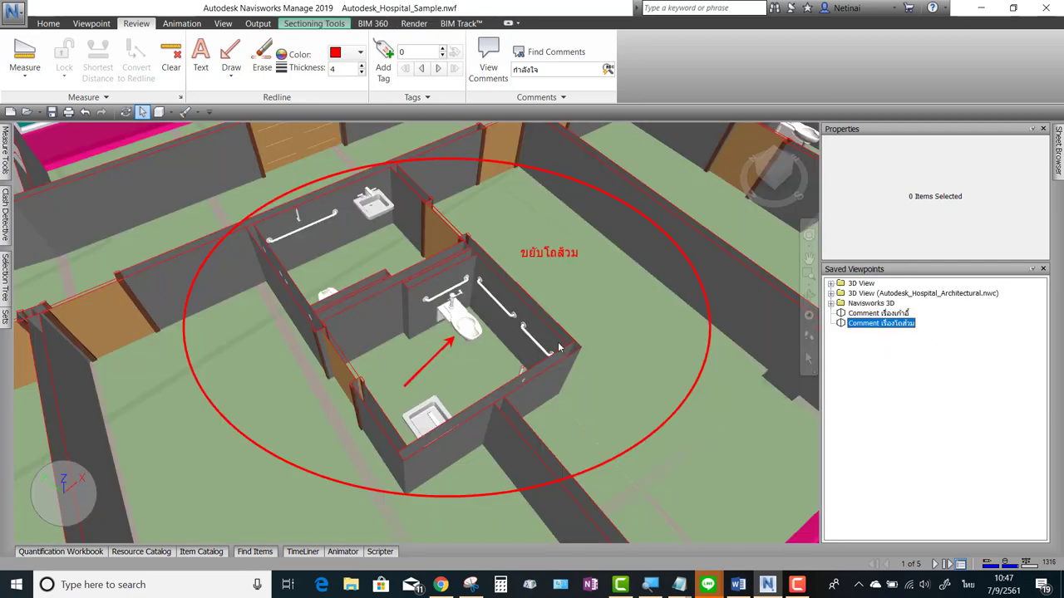
{"action": "middle_click_drag", "start_coordinate": [627, 367], "coordinate": [614, 325], "text": "shift"}
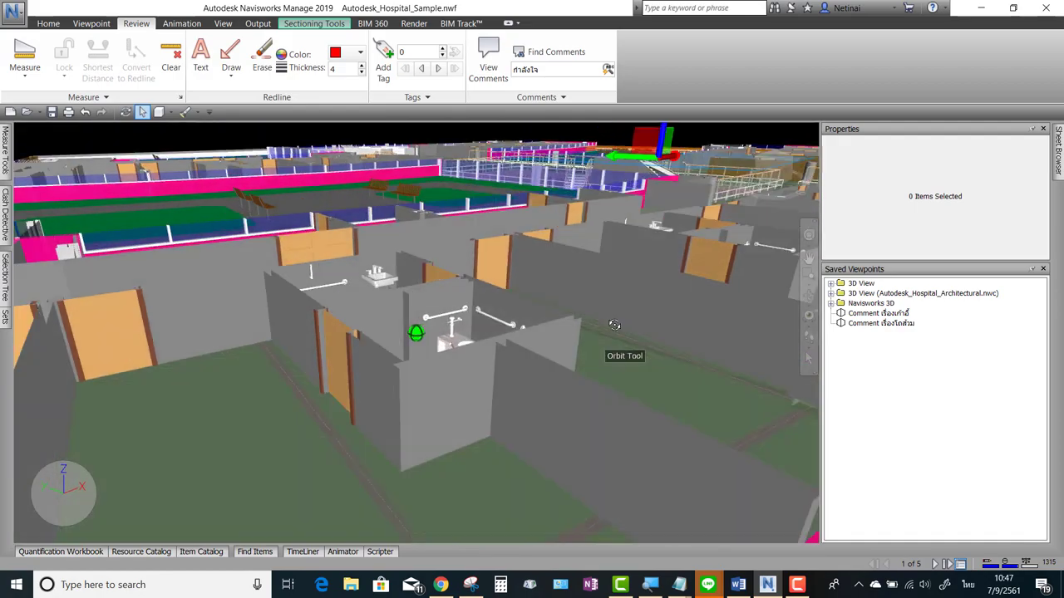
{"action": "left_click", "coordinate": [878, 313]}
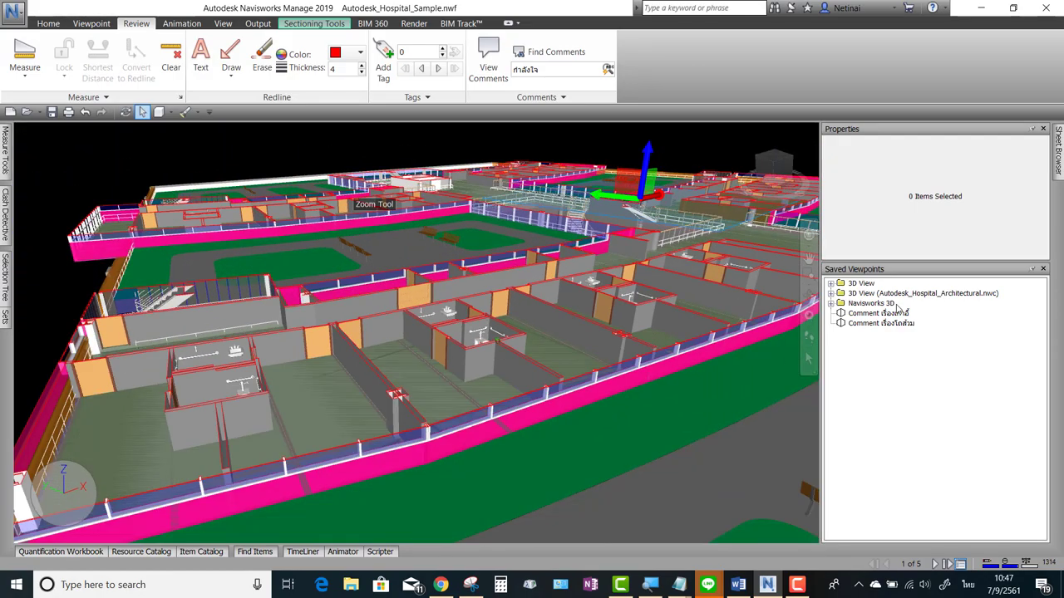
Zoom out and centre the whole hospital building in view
{"action": "scroll", "coordinate": [432, 351], "scroll_direction": "down", "scroll_amount": 3}
{"action": "scroll", "coordinate": [432, 352], "scroll_direction": "down", "scroll_amount": 3}
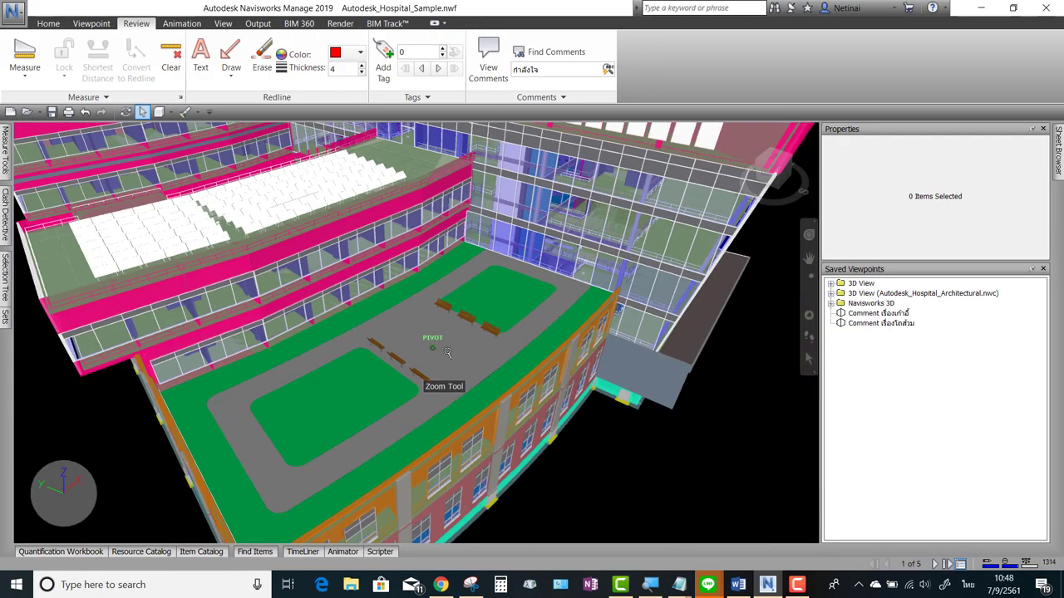
{"action": "scroll", "coordinate": [431, 352], "scroll_direction": "down", "scroll_amount": 3}
{"action": "scroll", "coordinate": [431, 351], "scroll_direction": "down", "scroll_amount": 2}
{"action": "middle_click_drag", "start_coordinate": [649, 390], "coordinate": [617, 426]}
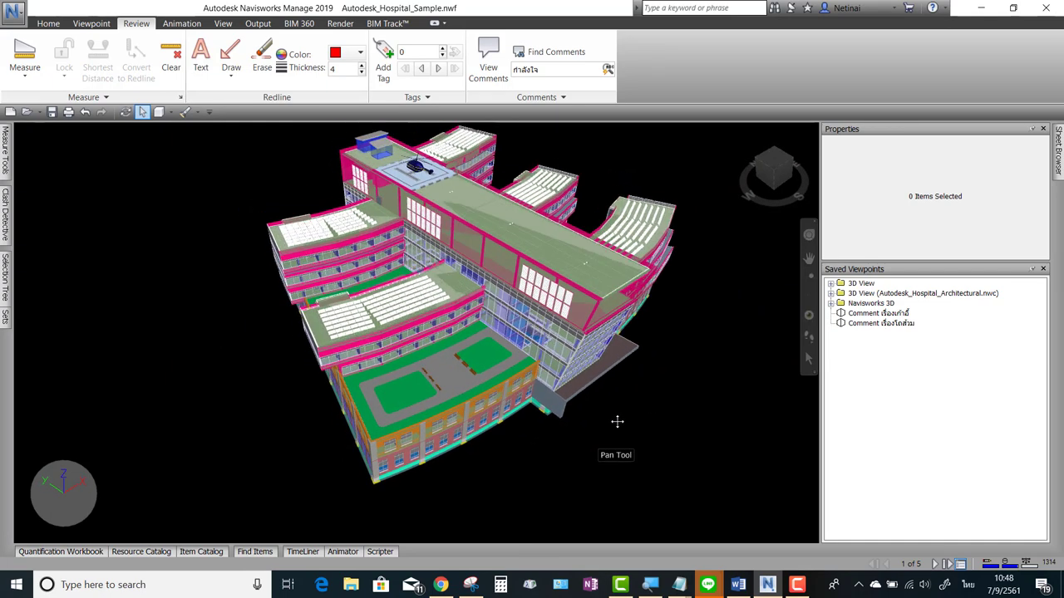